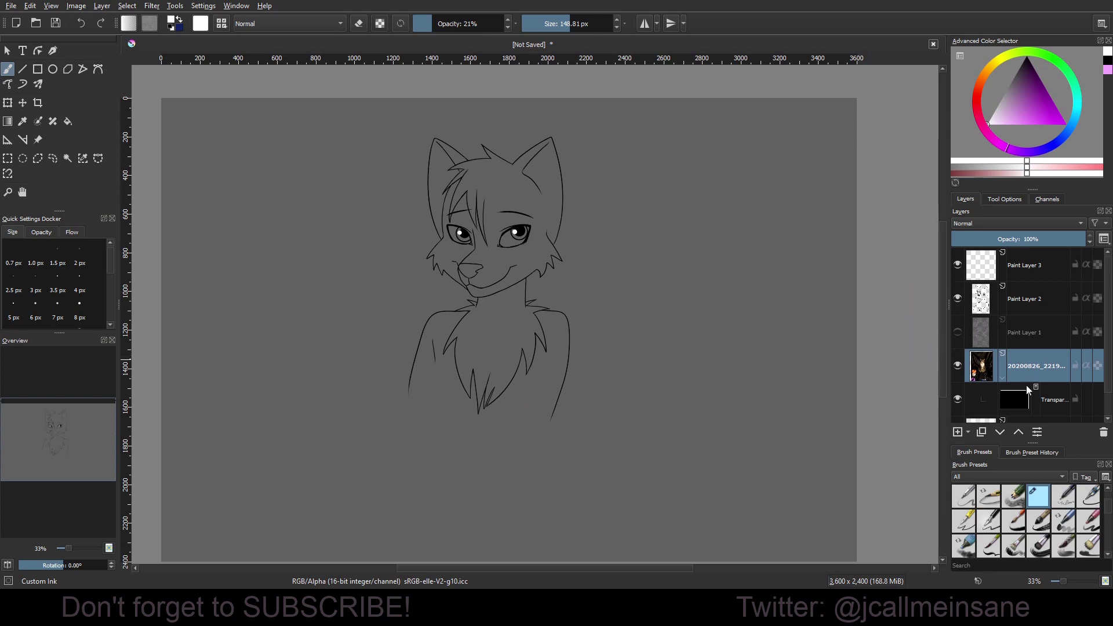
Hide the cat photo's transparency mask and toggle the overlying paint layers to inspect the full photo.
left_click(958, 400)
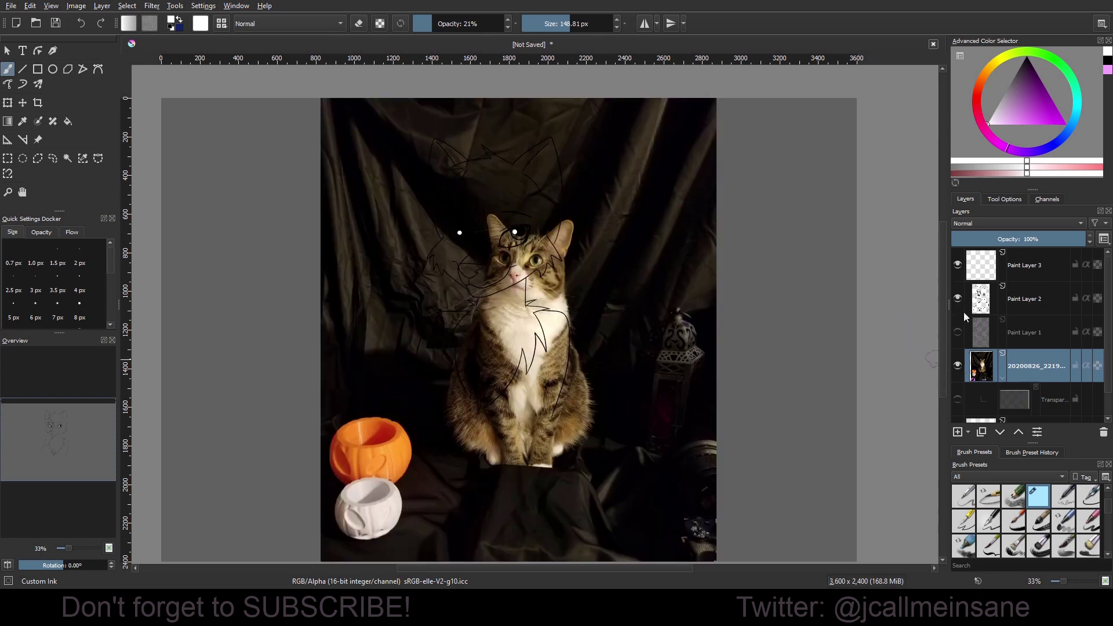
left_click(958, 298)
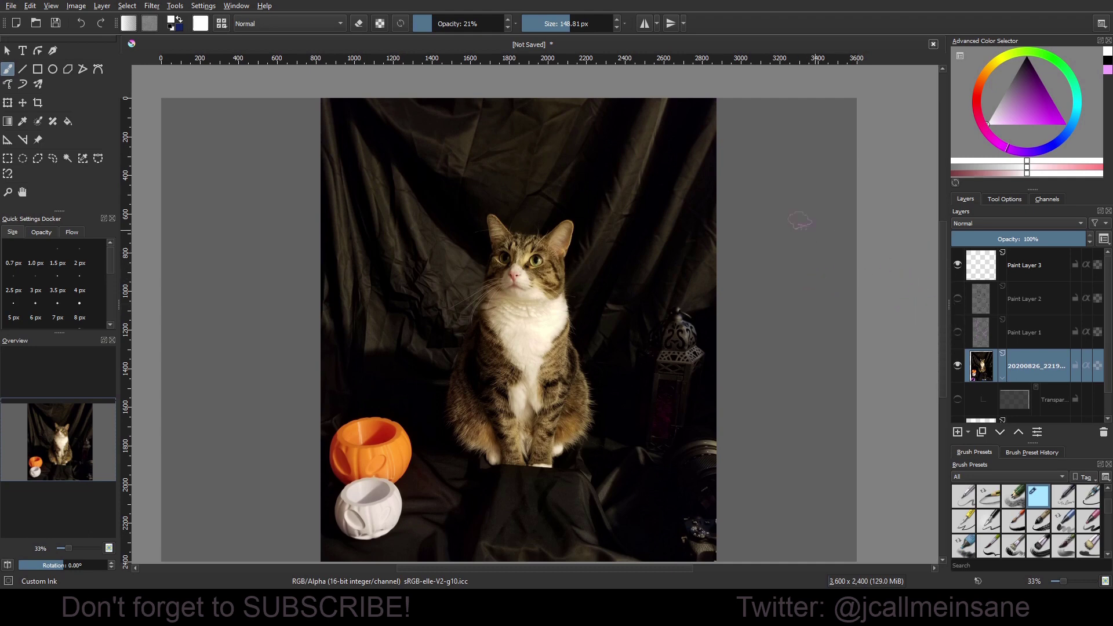
left_click(958, 331)
left_click(958, 331)
left_click(958, 299)
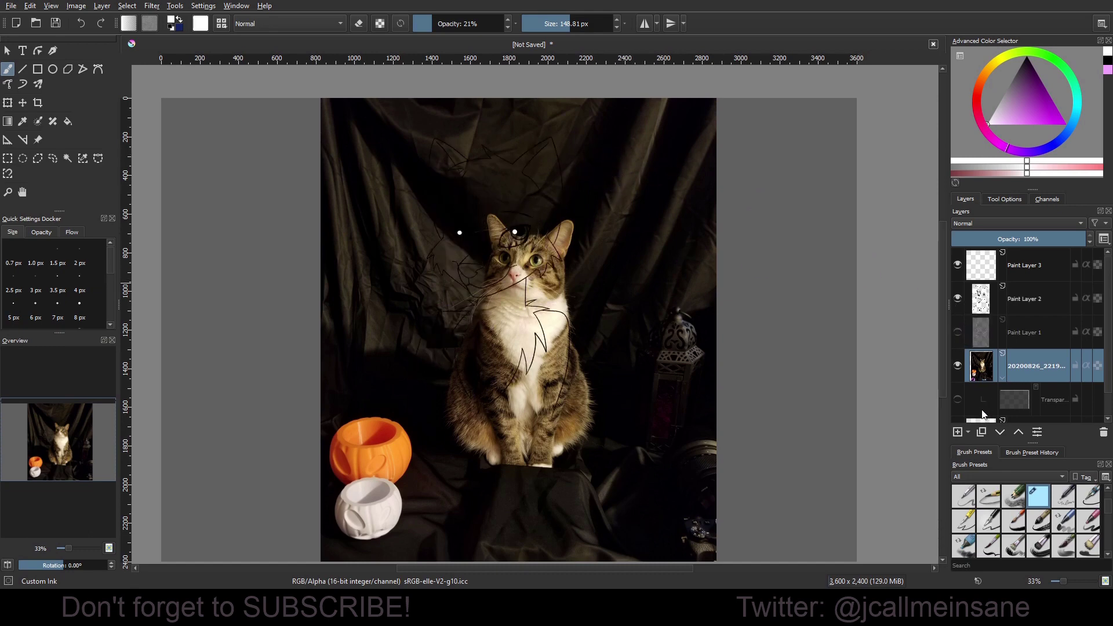
Delete the existing transparency mask from the cat photo layer.
right_click(1025, 367)
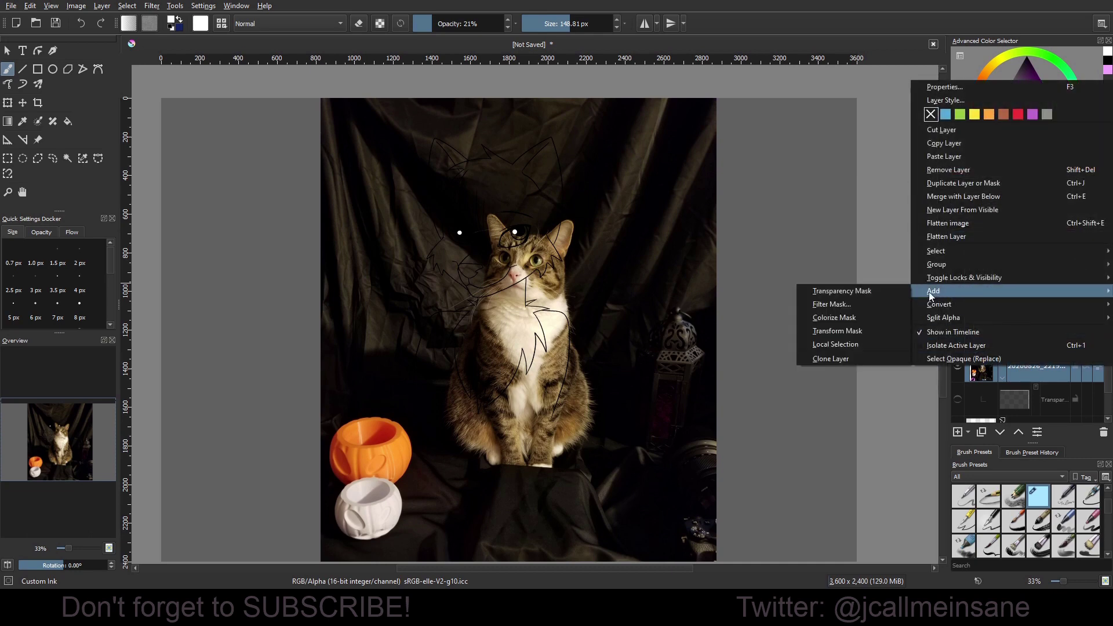
left_click(1054, 413)
left_click(1054, 413)
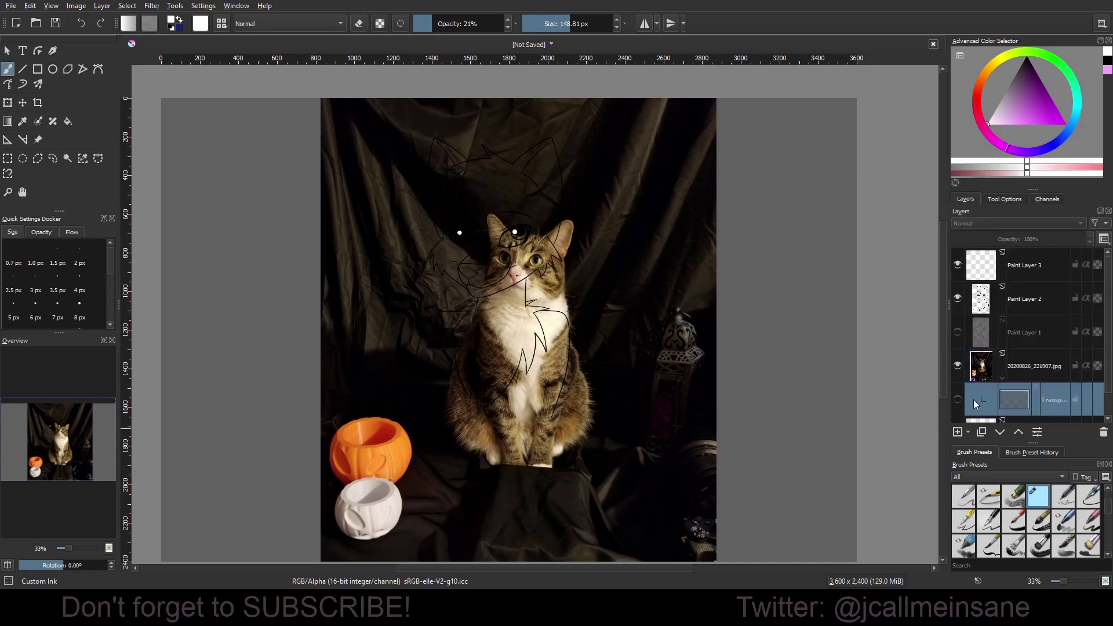
left_click(1103, 432)
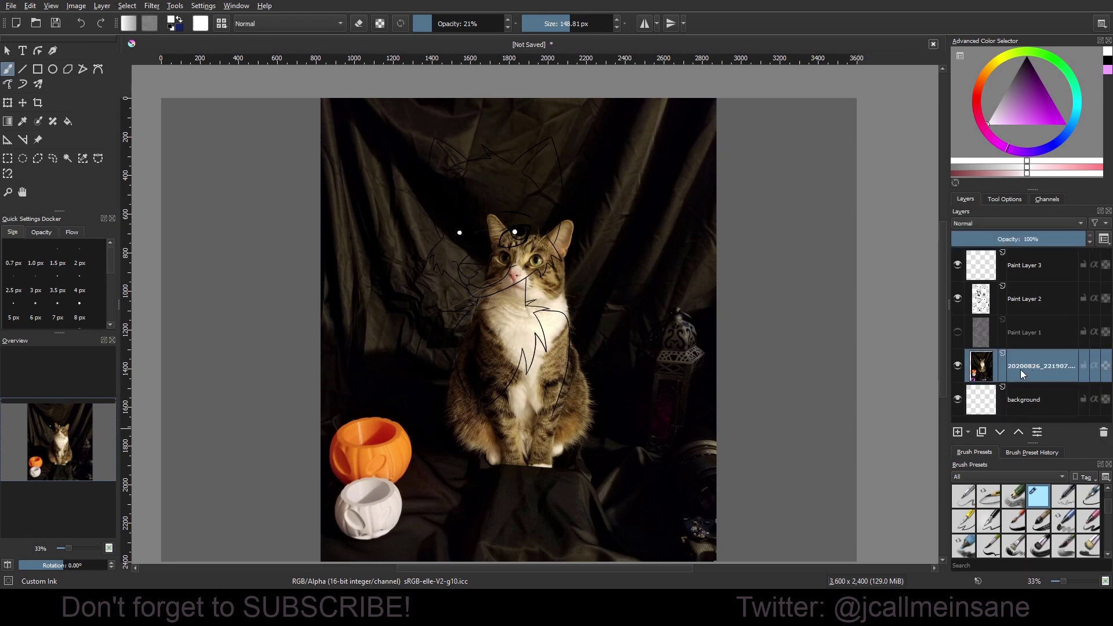
Add a new transparency mask to the cat photo layer and make the mask active.
right_click(1022, 371)
mouse_move(948, 291)
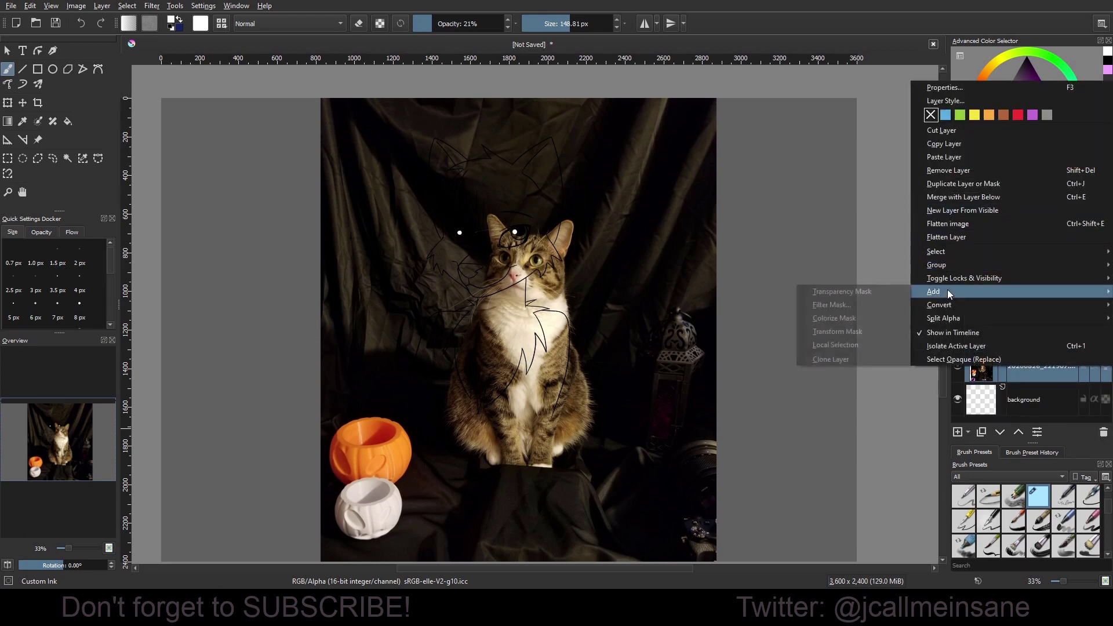
left_click(885, 291)
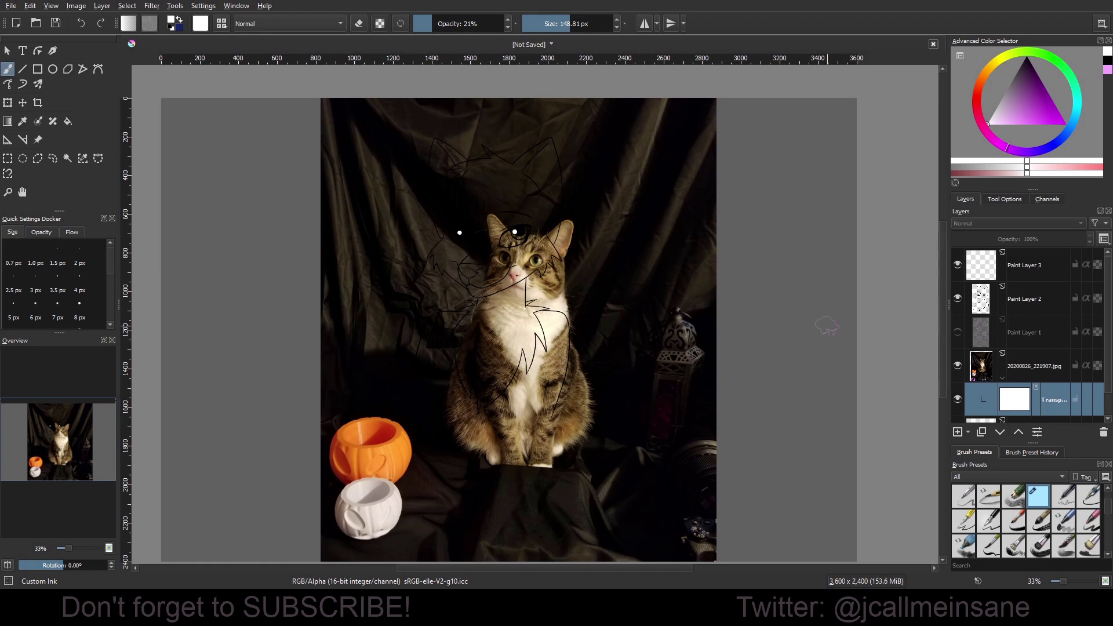
left_click(996, 371)
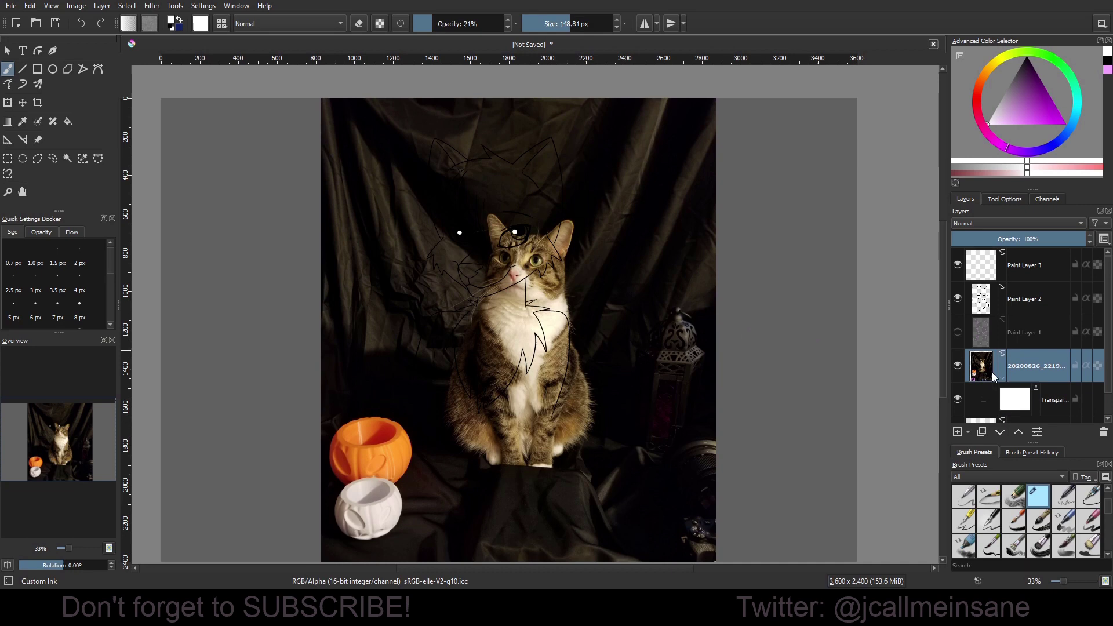
left_click(1025, 409)
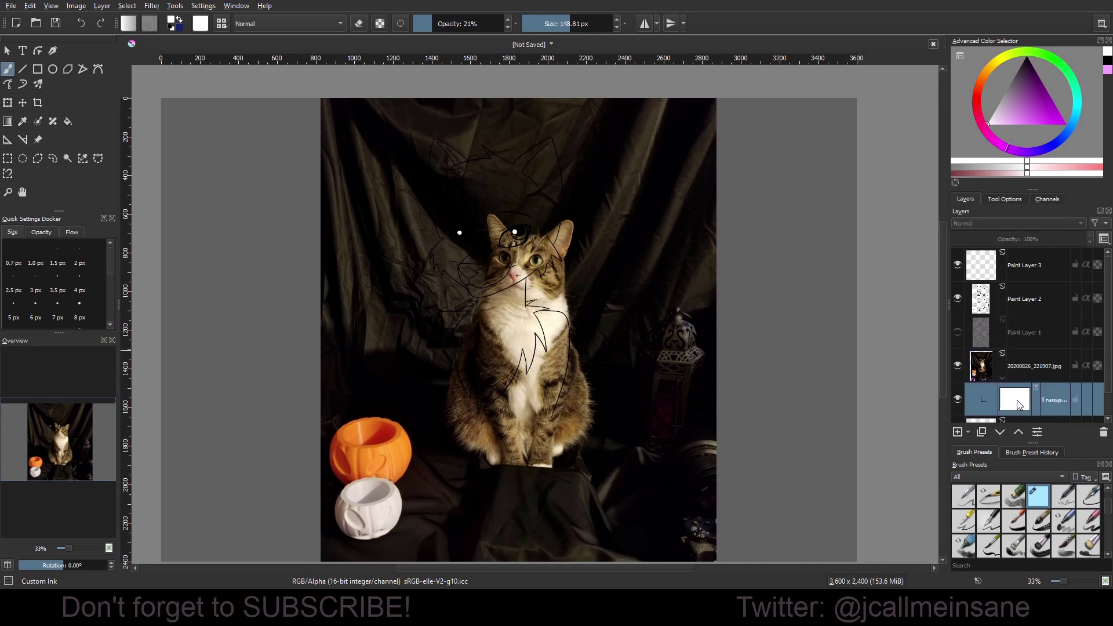
Fill the new transparency mask with black to hide the whole cat photo.
left_click_drag(1001, 121, 1051, 44)
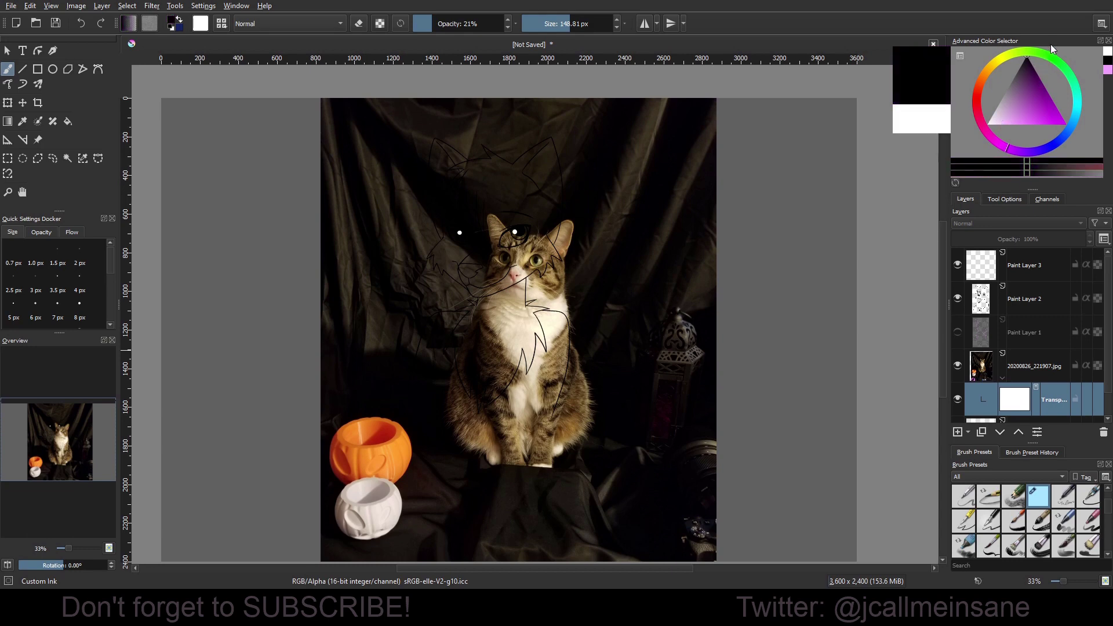
left_click(69, 121)
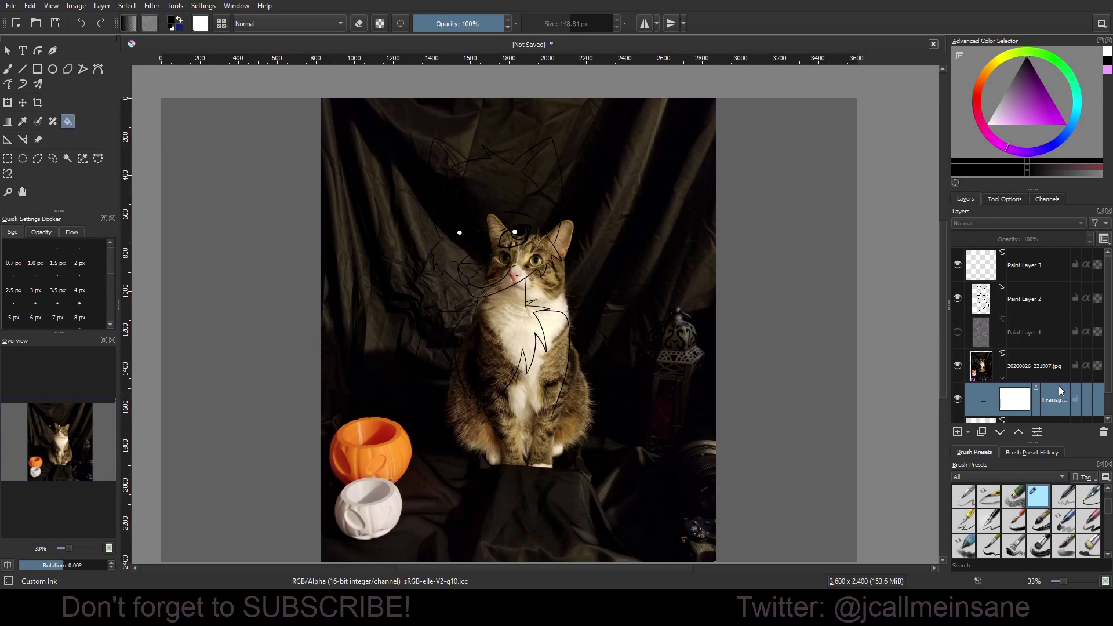
left_click(647, 314)
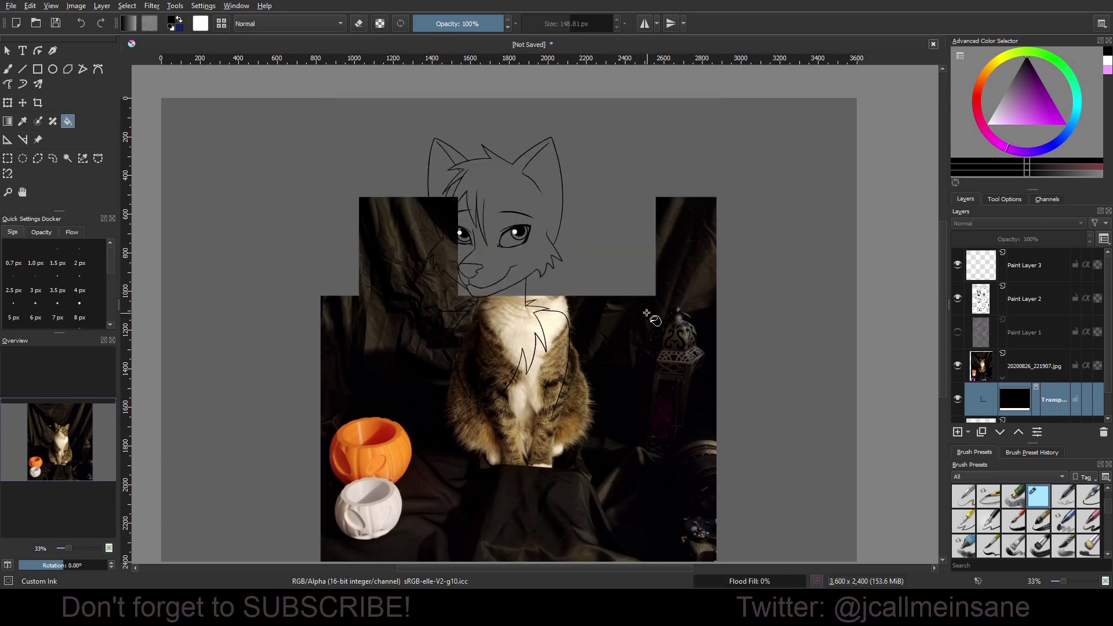
Set white as the colour for the Custom Ink brush and review its predefined Snow brush tip.
key("b")
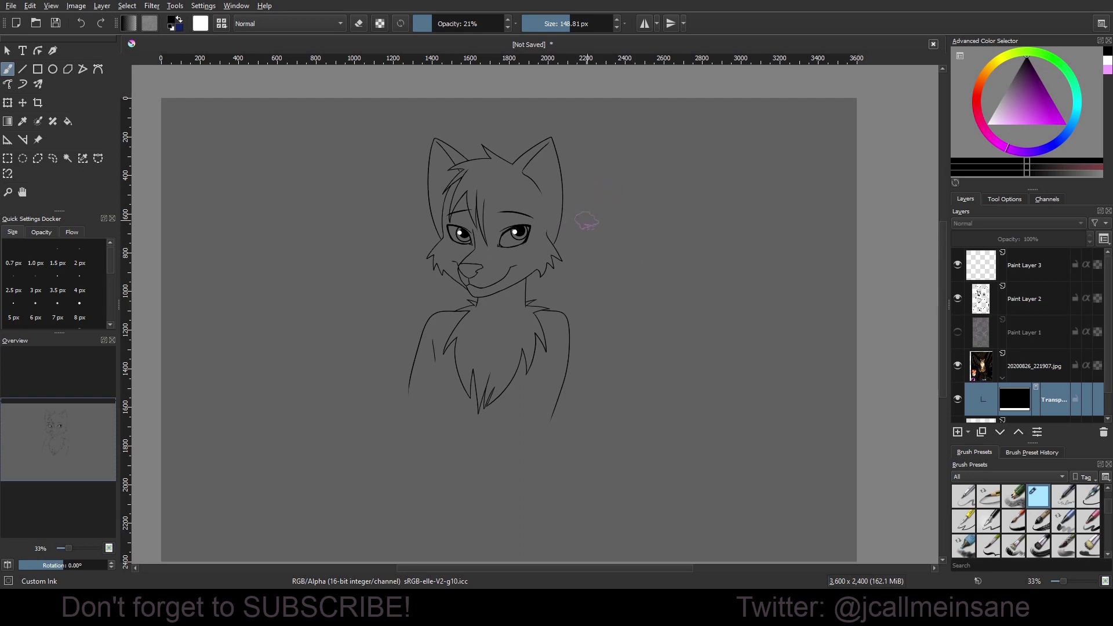
right_click(592, 242)
right_click(589, 178)
left_click_drag(1025, 134, 980, 129)
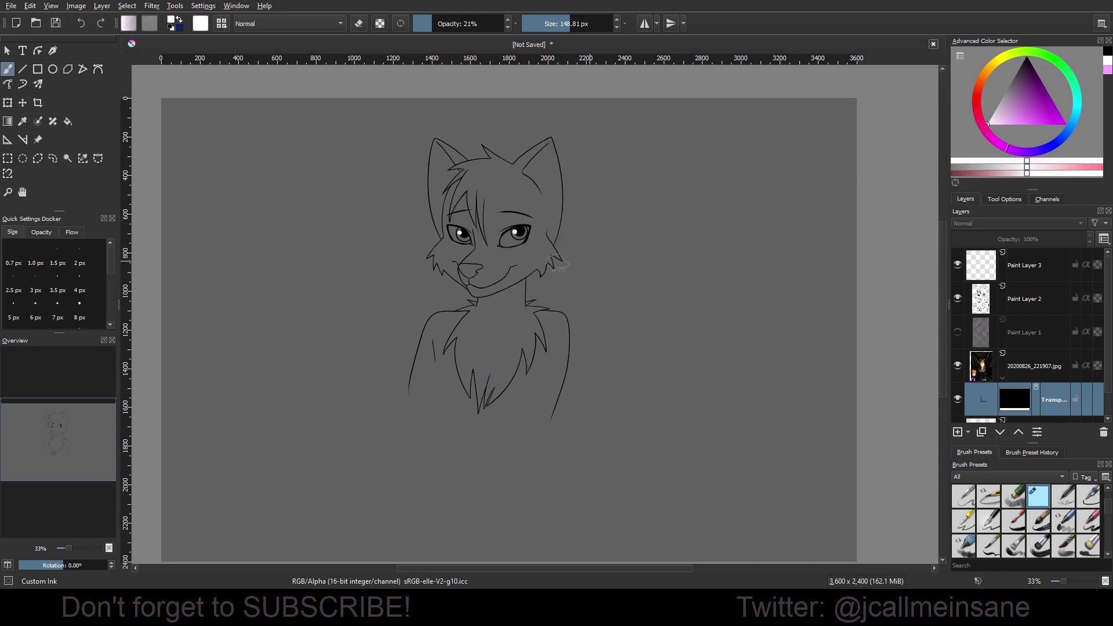
left_click(202, 26)
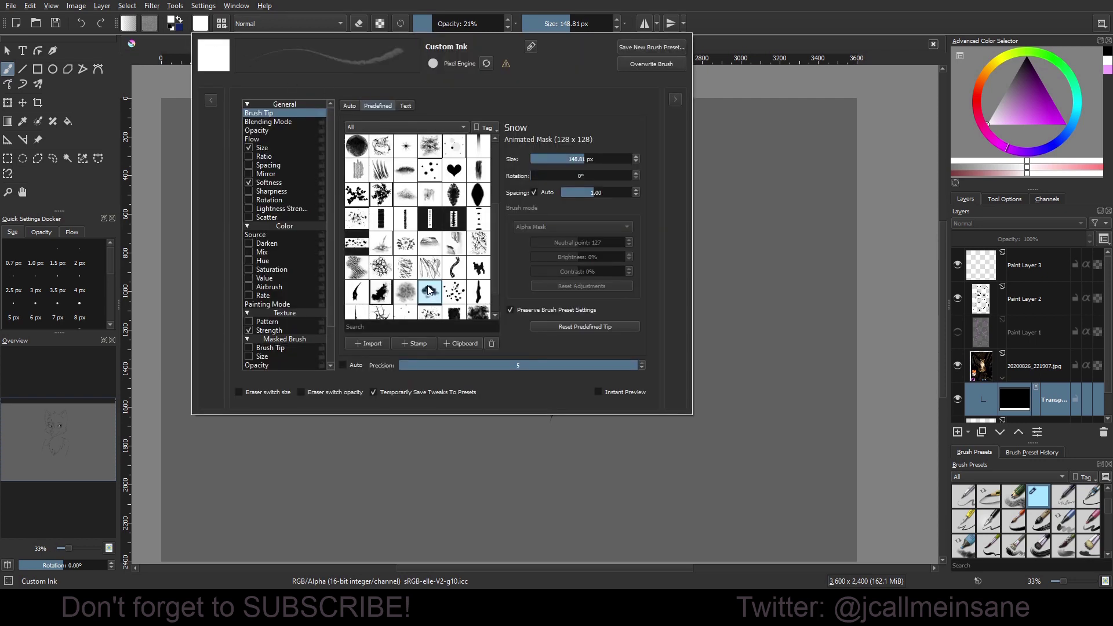
left_click(799, 62)
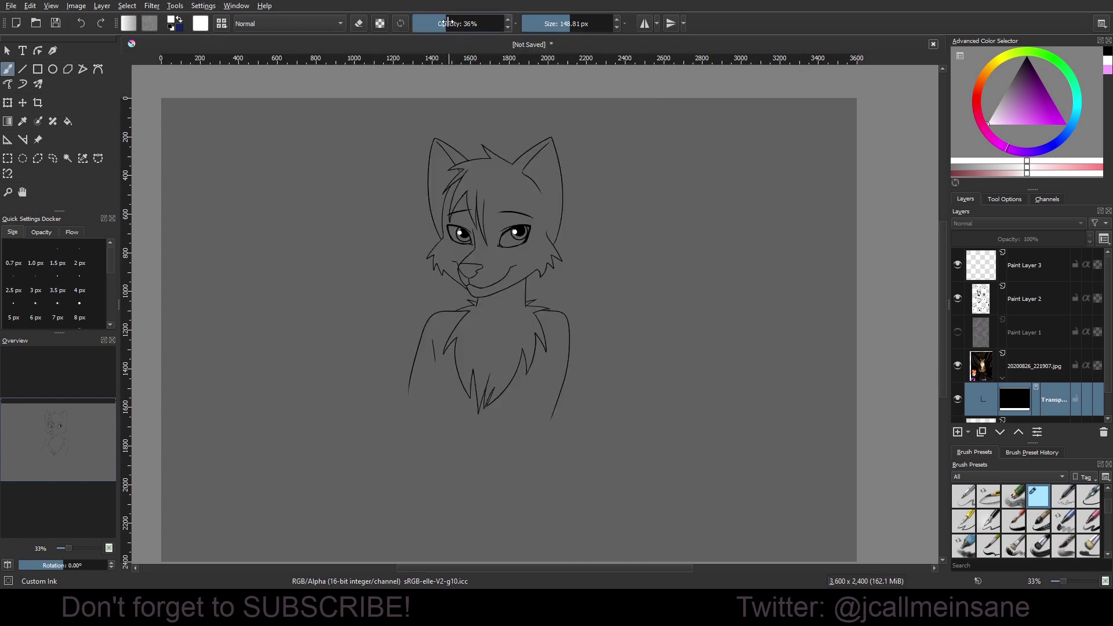
mouse_move(435, 24)
left_mouse_down()
mouse_move(492, 19)
mouse_move(448, 33)
mouse_move(436, 51)
mouse_move(533, 47)
left_mouse_up()
mouse_move(471, 359)
left_mouse_down()
mouse_move(489, 331)
mouse_move(505, 344)
mouse_move(509, 327)
mouse_move(466, 327)
mouse_move(495, 377)
mouse_move(533, 328)
mouse_move(504, 304)
mouse_move(512, 354)
mouse_move(467, 377)
mouse_move(481, 409)
left_mouse_up()
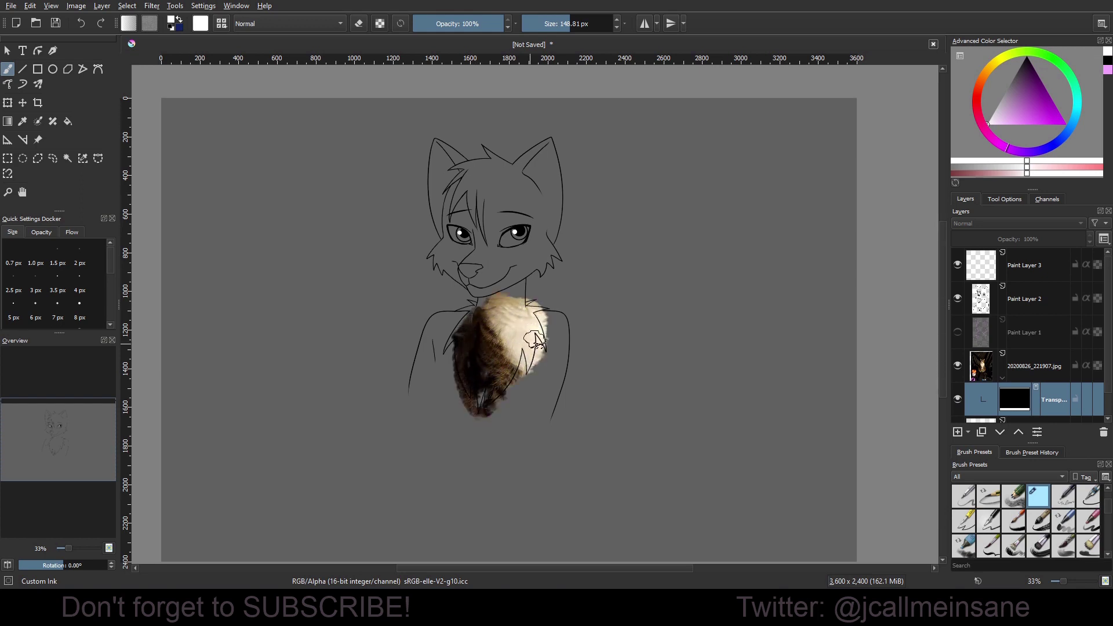
key("Delete")
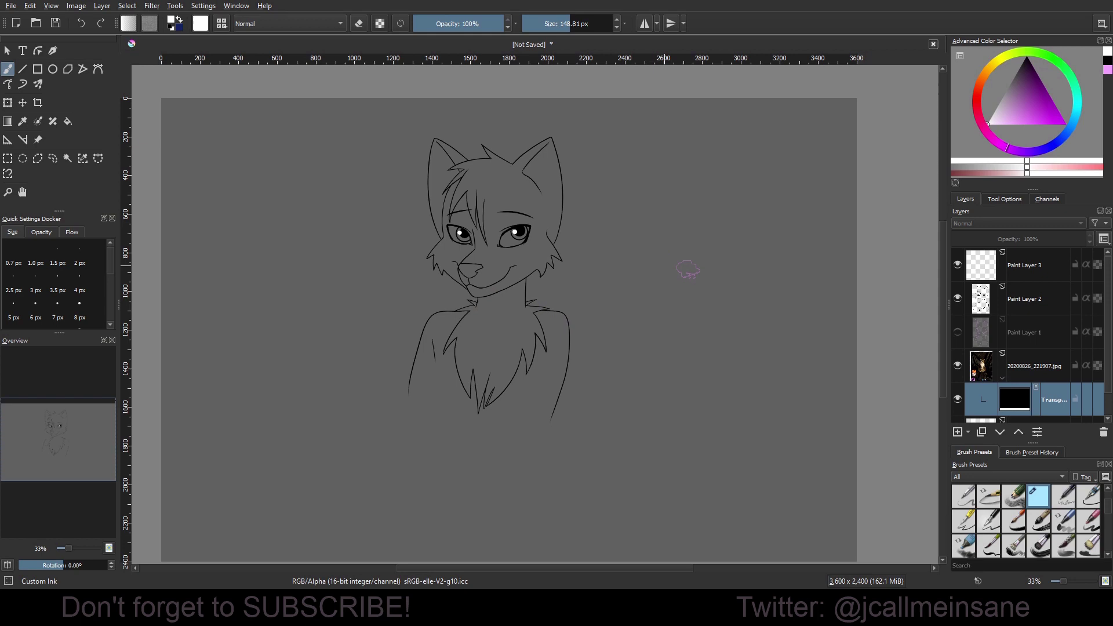
Move the wolf line art on Paint Layer 2 slightly to the right with the Transform tool.
left_click(1056, 306)
key("ctrl+t")
left_click_drag(525, 353, 550, 353)
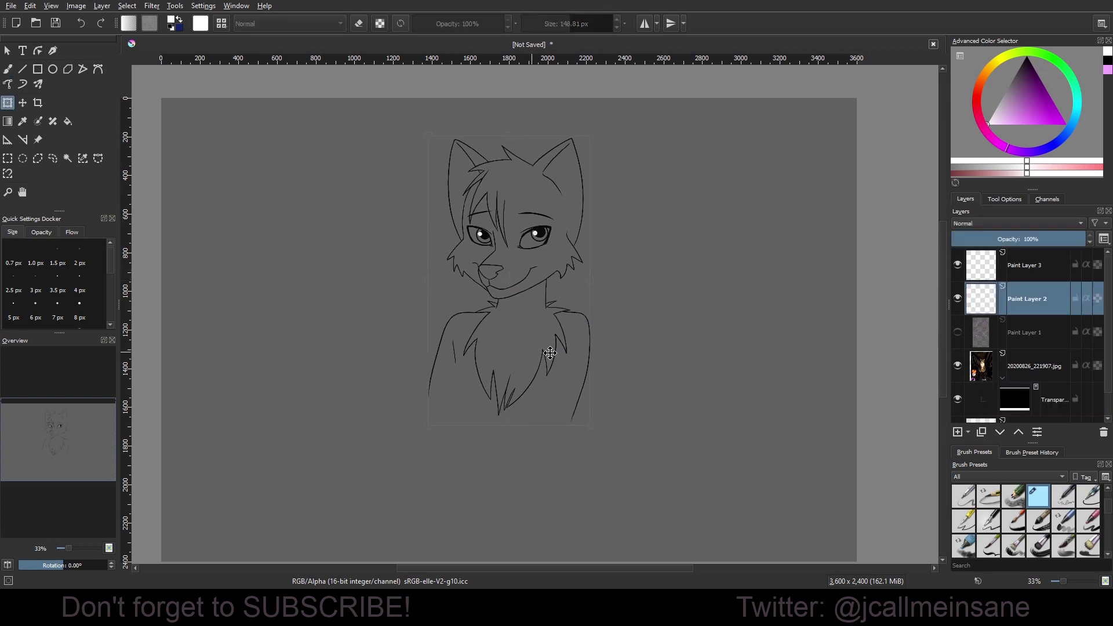
key("b")
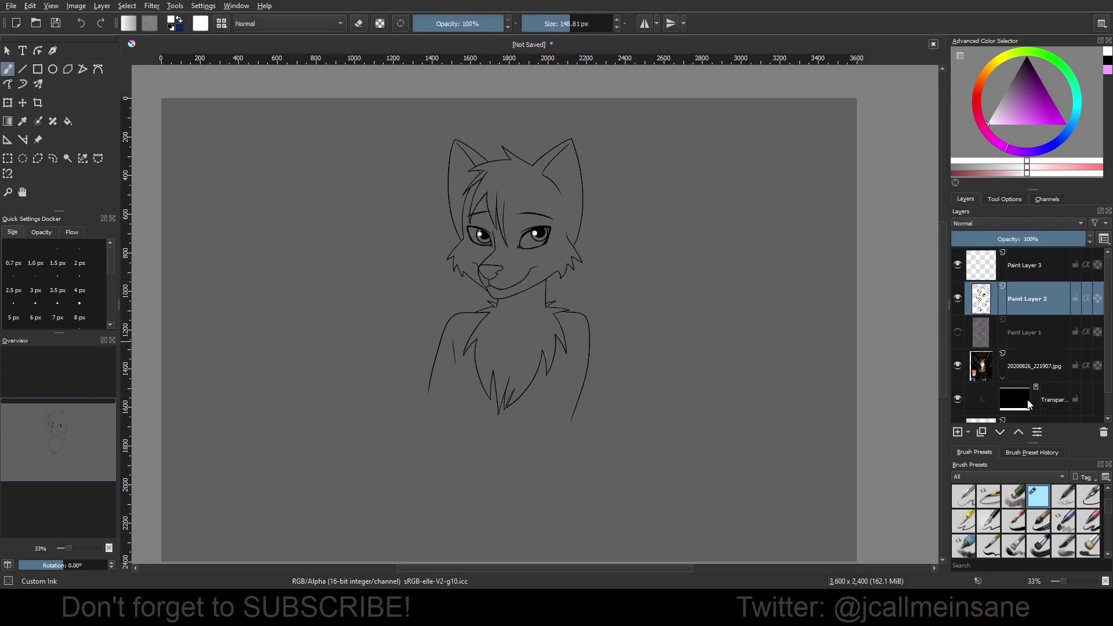
Paint white on the transparency mask at 23% brush opacity to reveal the cat's fur across the character's chest.
left_click(1030, 404)
left_click_drag(472, 23, 435, 22)
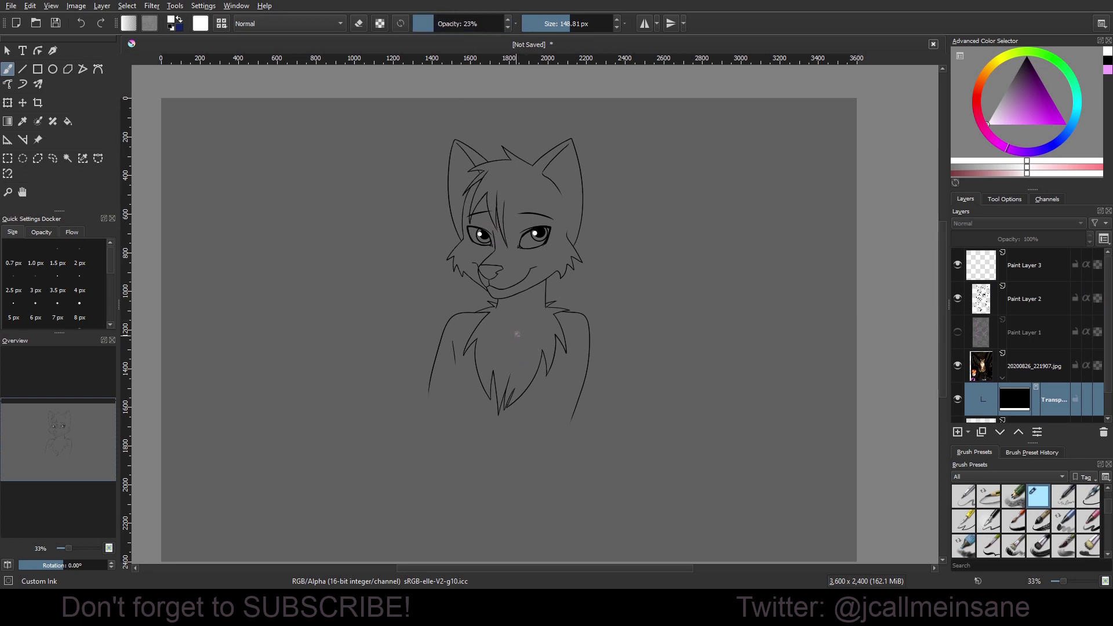
mouse_move(517, 335)
left_mouse_down()
mouse_move(512, 369)
mouse_move(526, 329)
mouse_move(537, 353)
mouse_move(552, 315)
mouse_move(516, 305)
mouse_move(500, 372)
mouse_move(520, 332)
mouse_move(490, 401)
mouse_move(503, 326)
mouse_move(479, 375)
mouse_move(499, 317)
mouse_move(477, 375)
mouse_move(490, 376)
mouse_move(517, 321)
mouse_move(526, 338)
mouse_move(498, 424)
mouse_move(508, 382)
left_mouse_up()
mouse_move(490, 331)
left_mouse_down("shift")
mouse_move(479, 331)
mouse_move(481, 348)
mouse_move(475, 340)
left_mouse_up("shift")
Strengthen the dark fur on the chest by painting the mask with a 71.28 px brush at 58% opacity.
key("bracketleft")
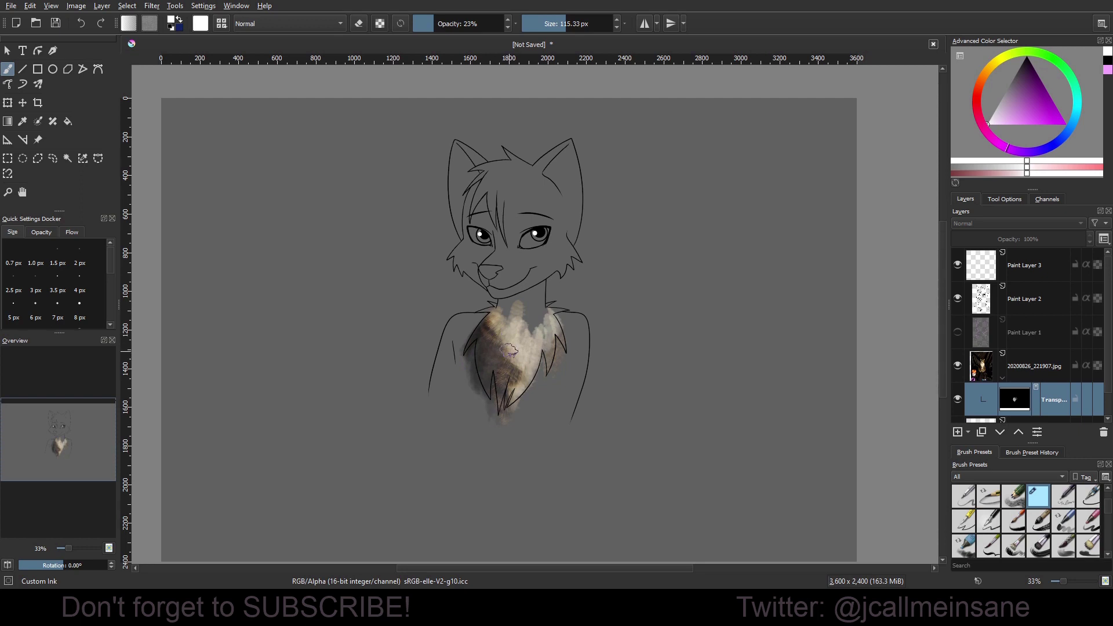
key("bracketleft")
key("bracketleft")
key("bracketleft")
left_click(464, 22)
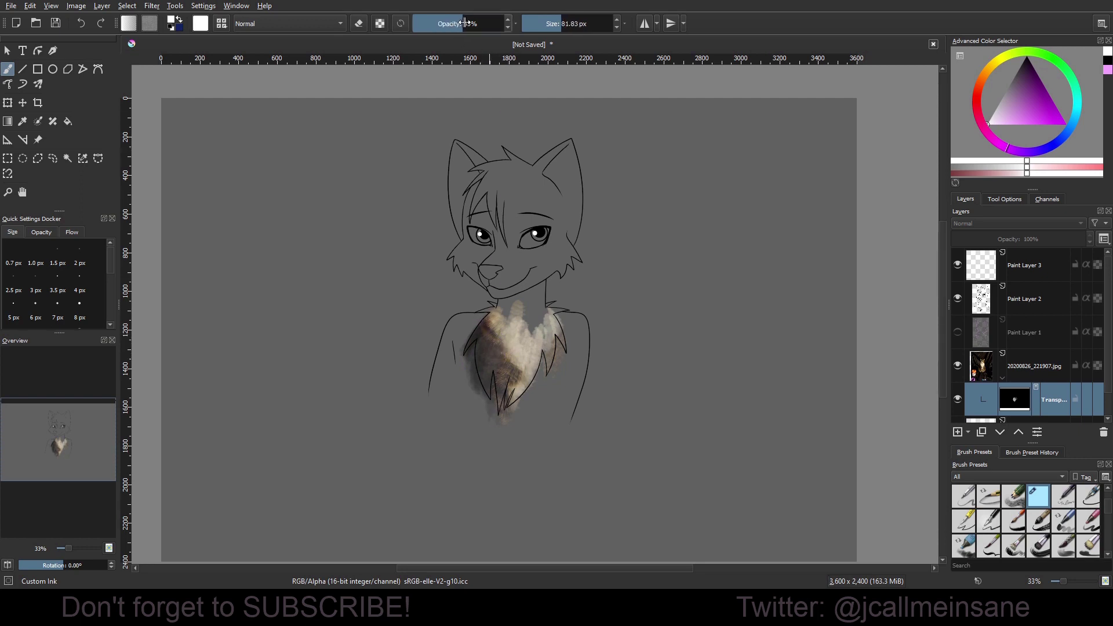
key("bracketleft")
mouse_move(495, 324)
left_mouse_down()
mouse_move(475, 367)
mouse_move(482, 388)
left_mouse_up()
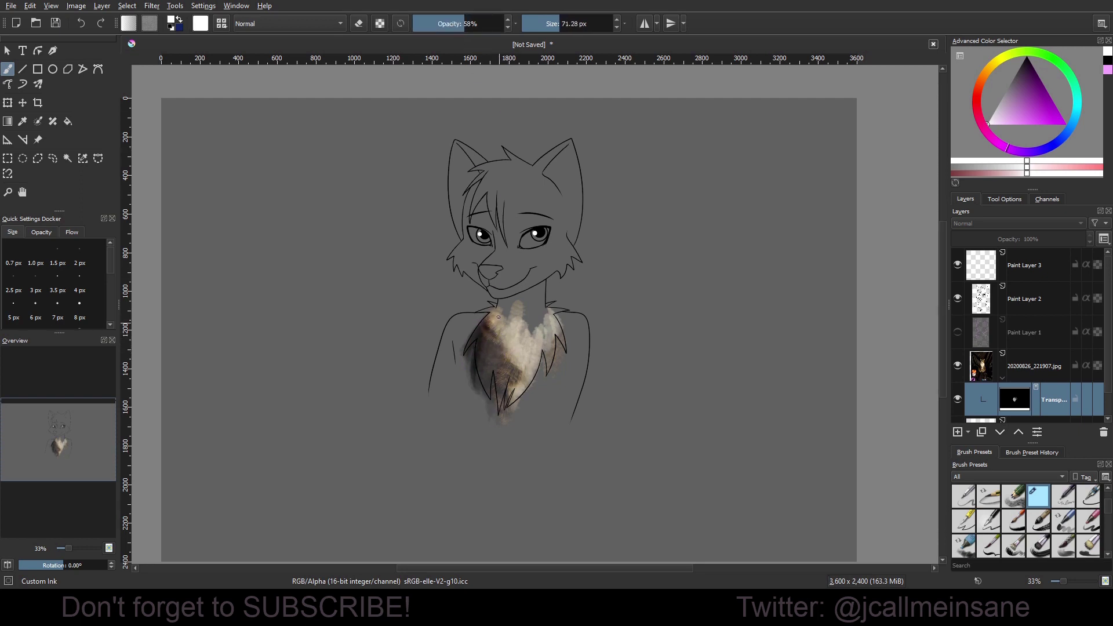
left_click_drag(487, 348, 485, 386)
left_click_drag(497, 348, 491, 394)
left_click_drag(496, 324, 489, 418)
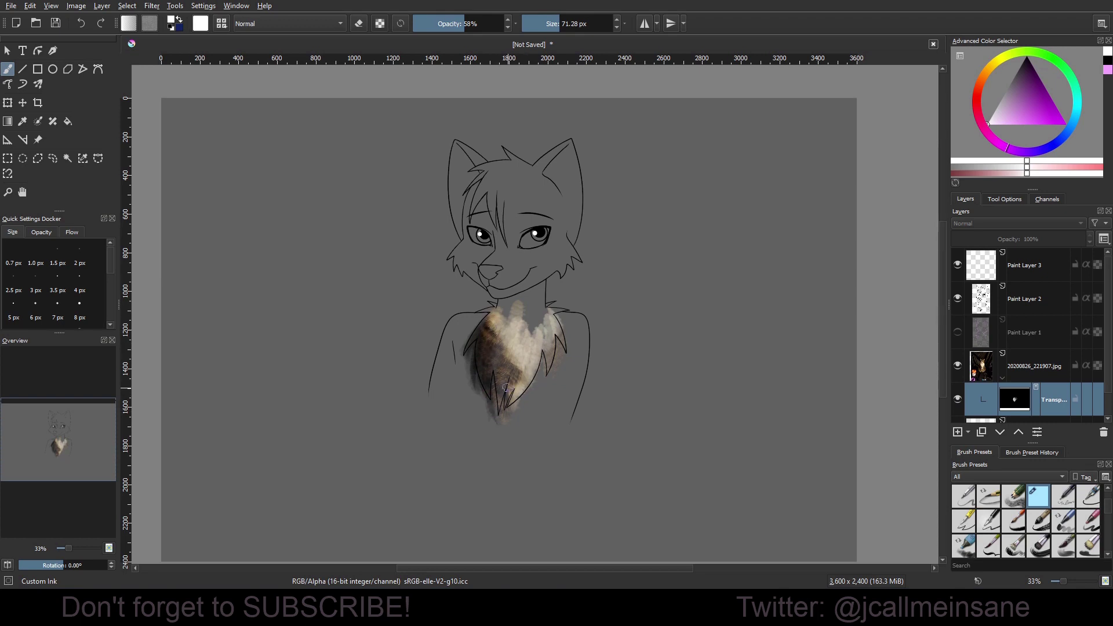
mouse_move(476, 364)
left_mouse_down()
mouse_move(531, 346)
mouse_move(510, 368)
mouse_move(541, 338)
mouse_move(518, 396)
mouse_move(519, 345)
mouse_move(499, 399)
mouse_move(513, 344)
mouse_move(516, 388)
left_mouse_up()
Reveal the light fur on the upper chest with soft mask strokes at 24% brush opacity.
left_click_drag(537, 311, 539, 316)
left_click_drag(472, 24, 435, 23)
mouse_move(521, 317)
left_mouse_down()
mouse_move(548, 303)
mouse_move(545, 319)
mouse_move(504, 310)
left_mouse_up()
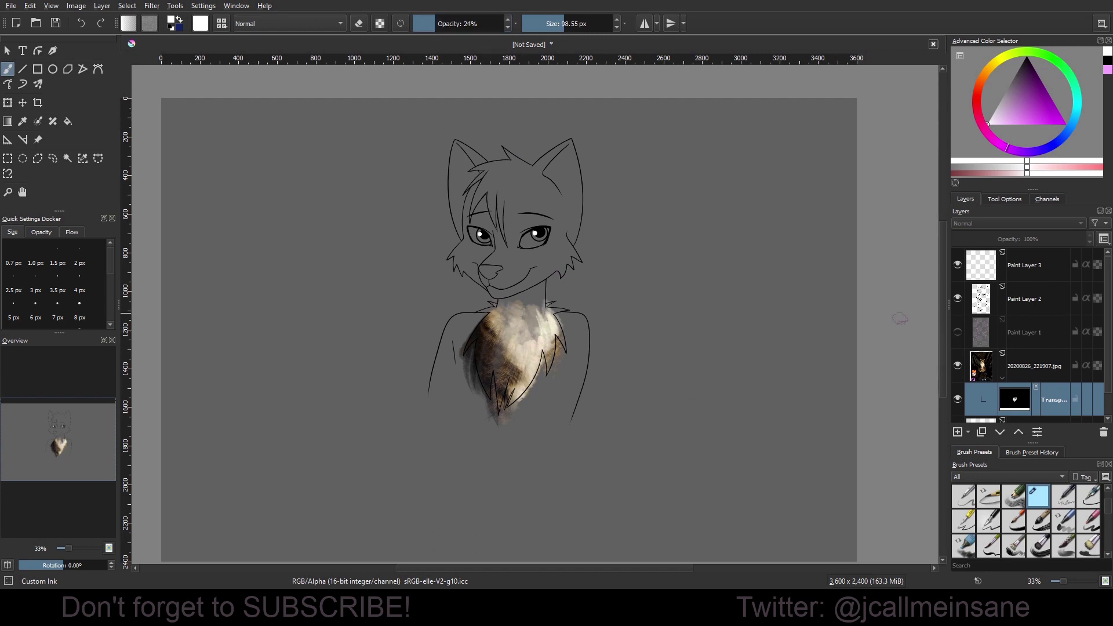
Move Paint Layer 3 below the line art on Paint Layer 2.
left_click(1030, 341)
left_click(1020, 264)
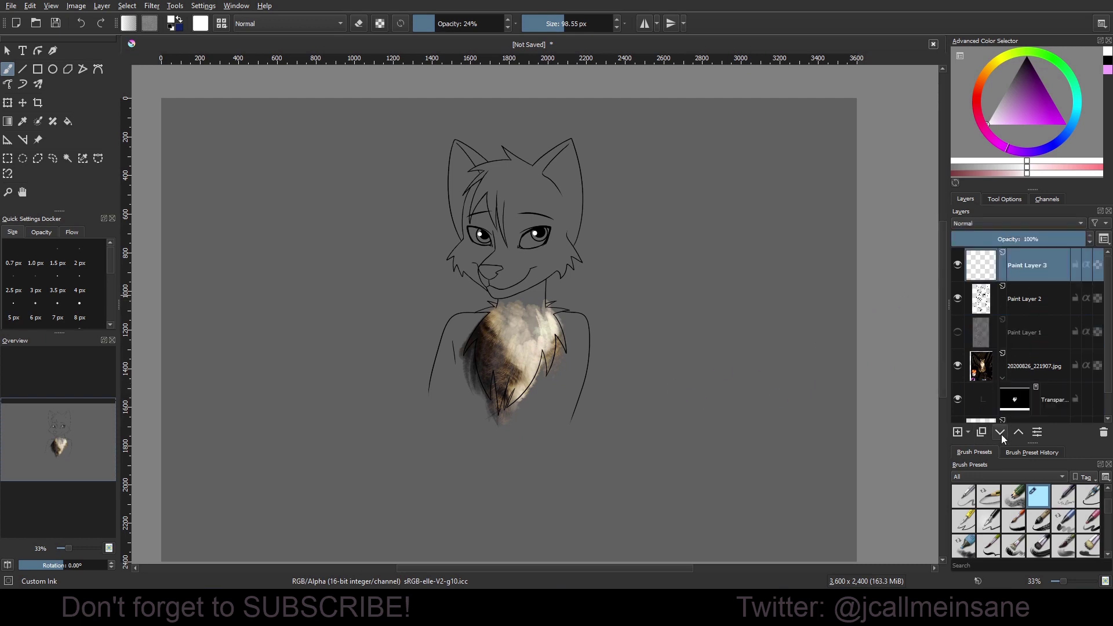
left_click(1000, 432)
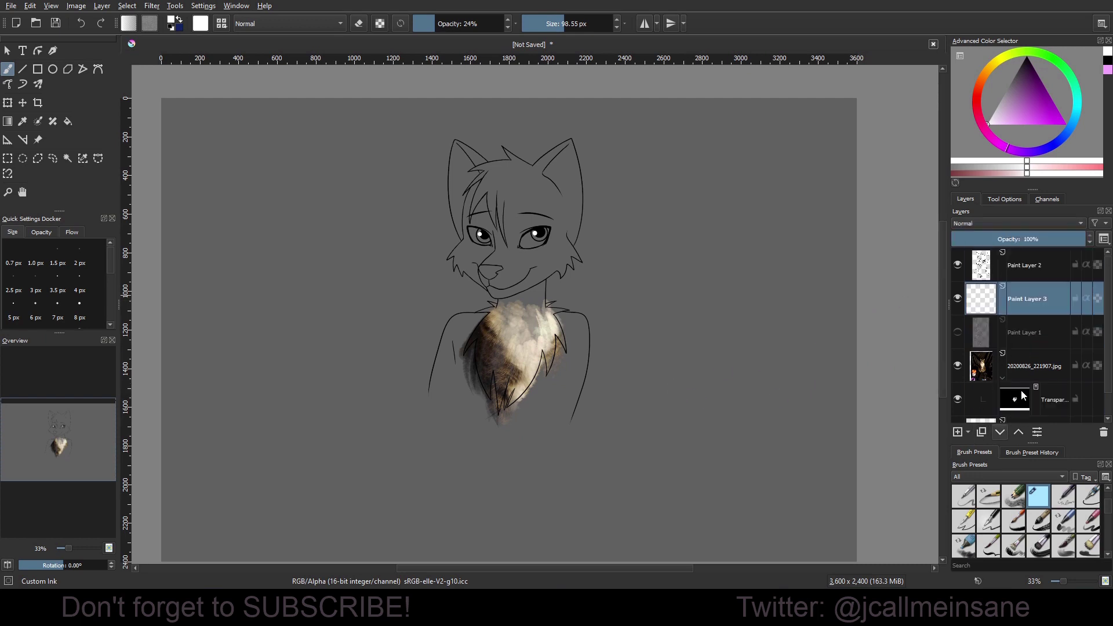
Paint the neck and upper chest on Paint Layer 3 with cream sampled from the fur, using a 117.52 px brush at 100% opacity.
left_click(558, 318, "ctrl")
left_click_drag(550, 325, 542, 326, "shift")
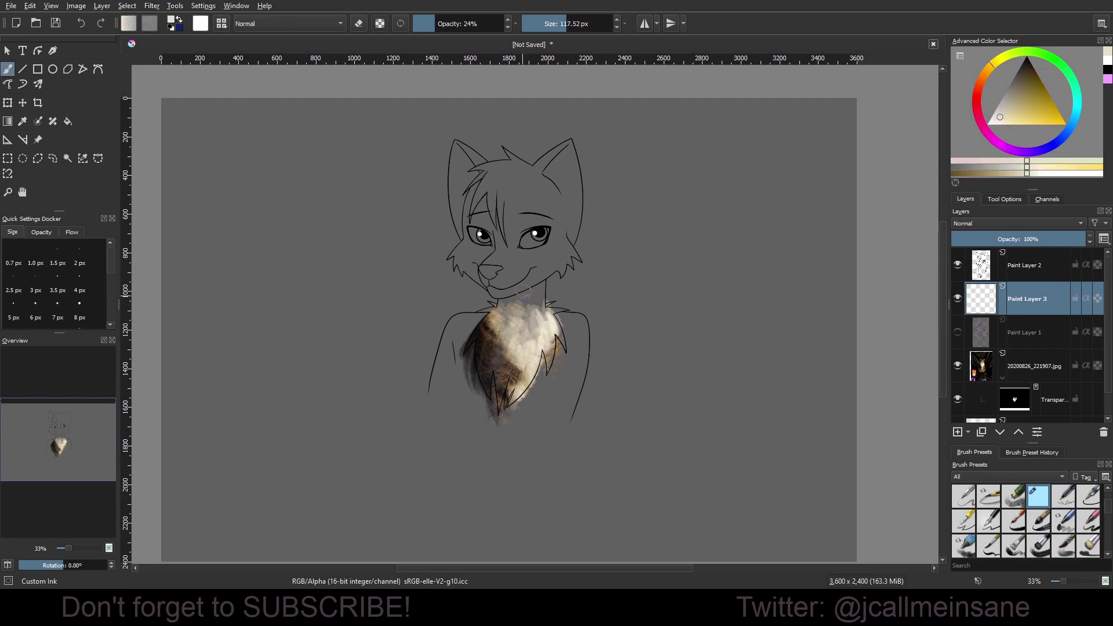
left_click_drag(461, 25, 546, 25)
mouse_move(541, 343)
left_mouse_down()
mouse_move(538, 324)
mouse_move(504, 314)
mouse_move(535, 310)
mouse_move(540, 299)
mouse_move(504, 302)
left_mouse_up()
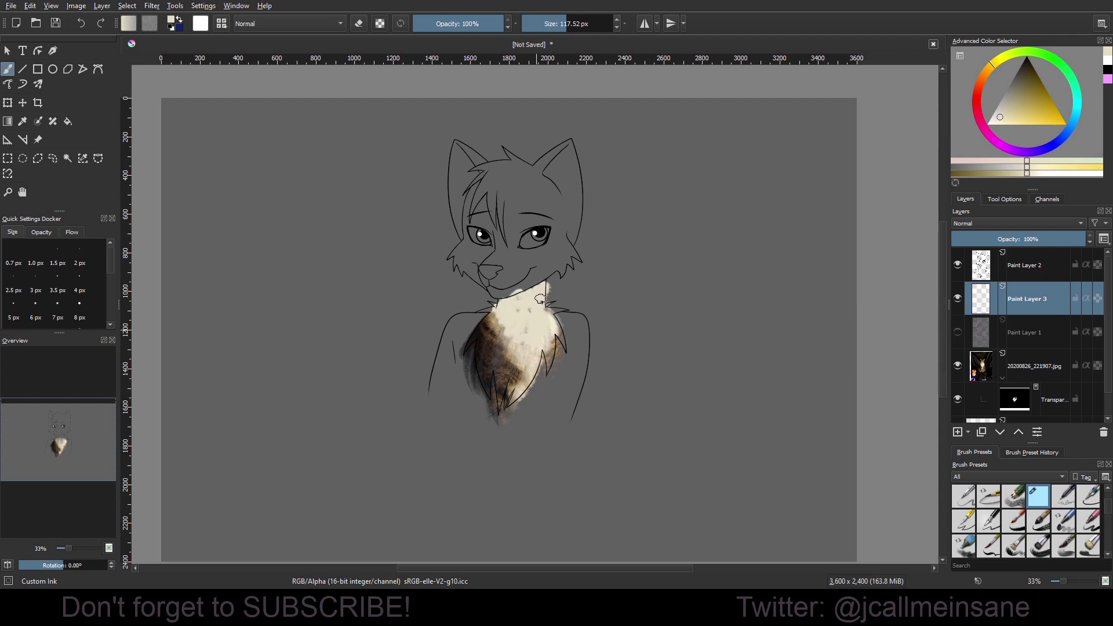
Blend the cream paint into the chest fur with the Blender Blur brush at 92.23 px.
right_click(512, 319)
left_click(586, 302)
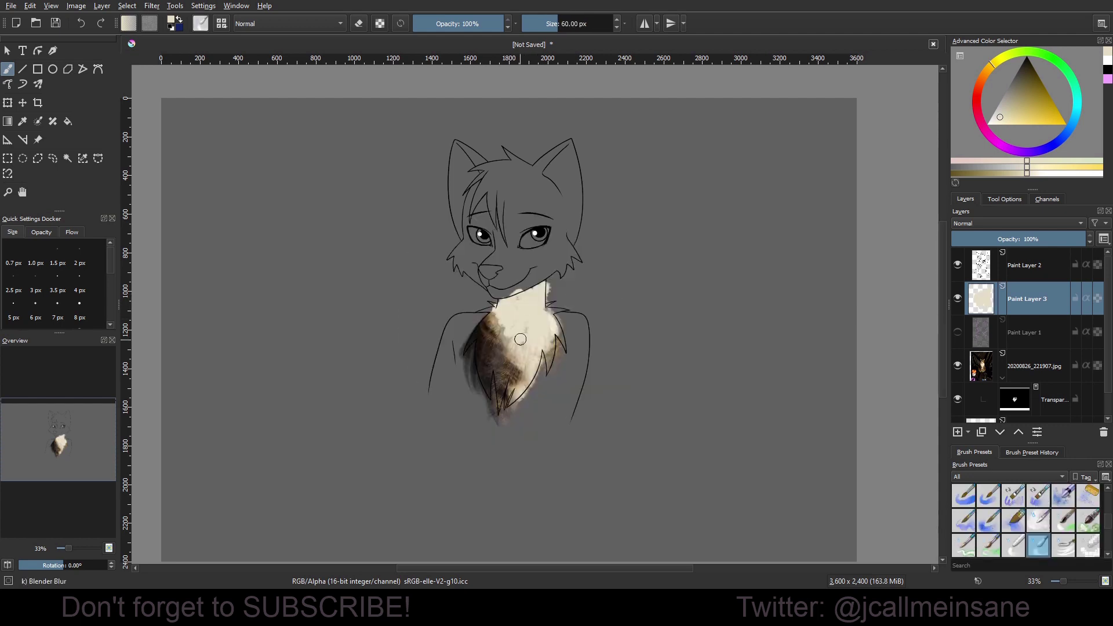
mouse_move(502, 346)
left_mouse_down()
mouse_move(496, 323)
mouse_move(493, 355)
left_mouse_up()
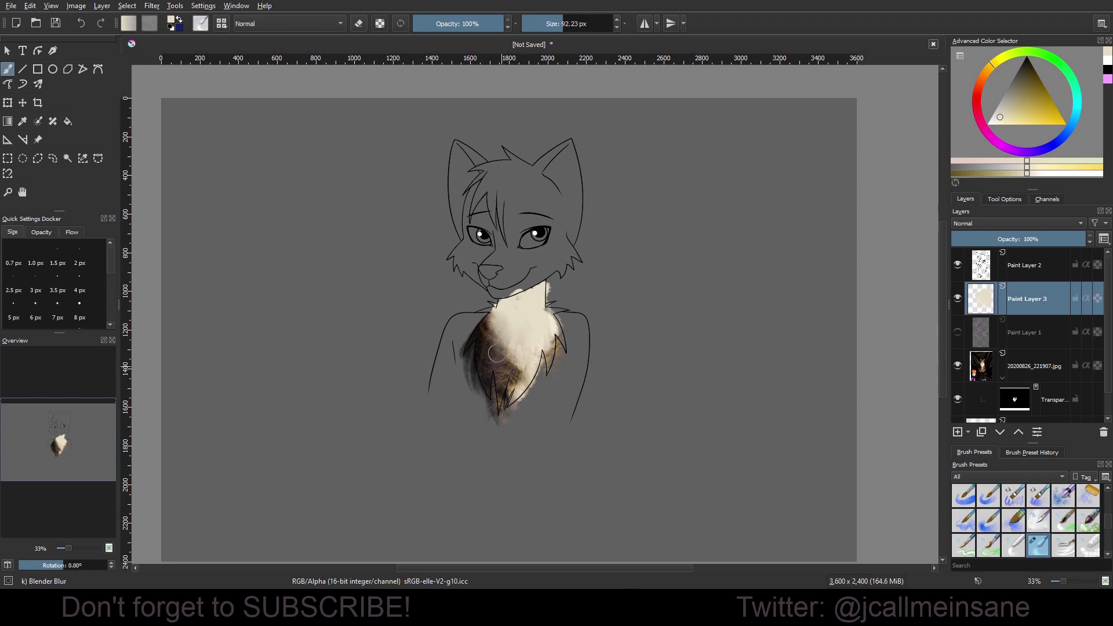
mouse_move(553, 332)
left_mouse_down()
mouse_move(545, 321)
mouse_move(486, 383)
left_mouse_up()
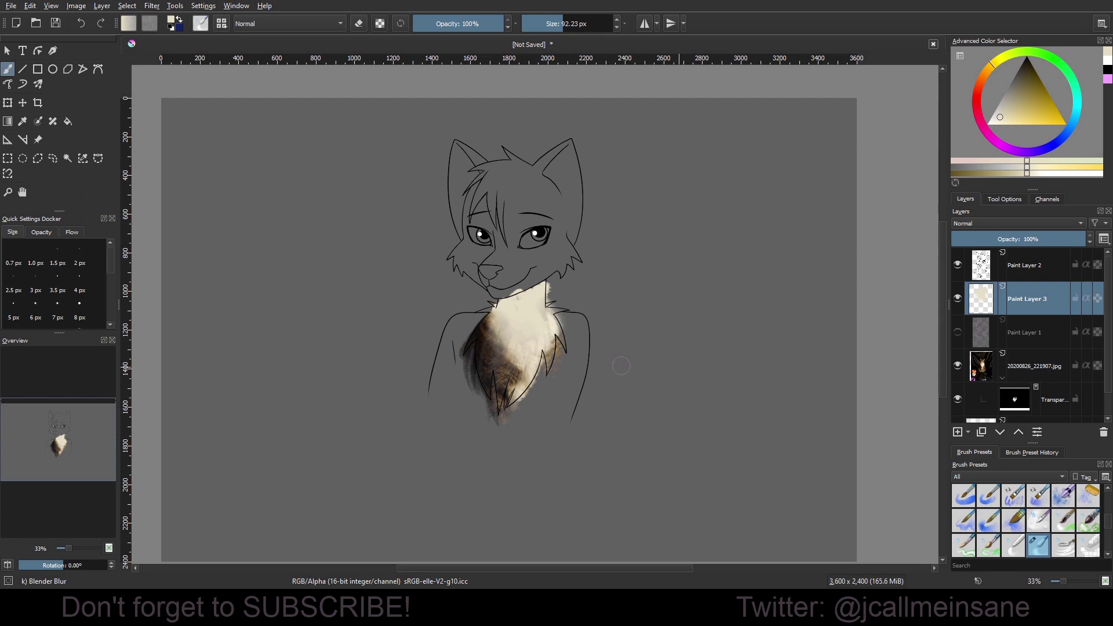
key("ctrl+t")
key("Return")
key("b")
Try to rotate the cat photo layer clockwise over the chest, and undo the rotation.
left_click(981, 373)
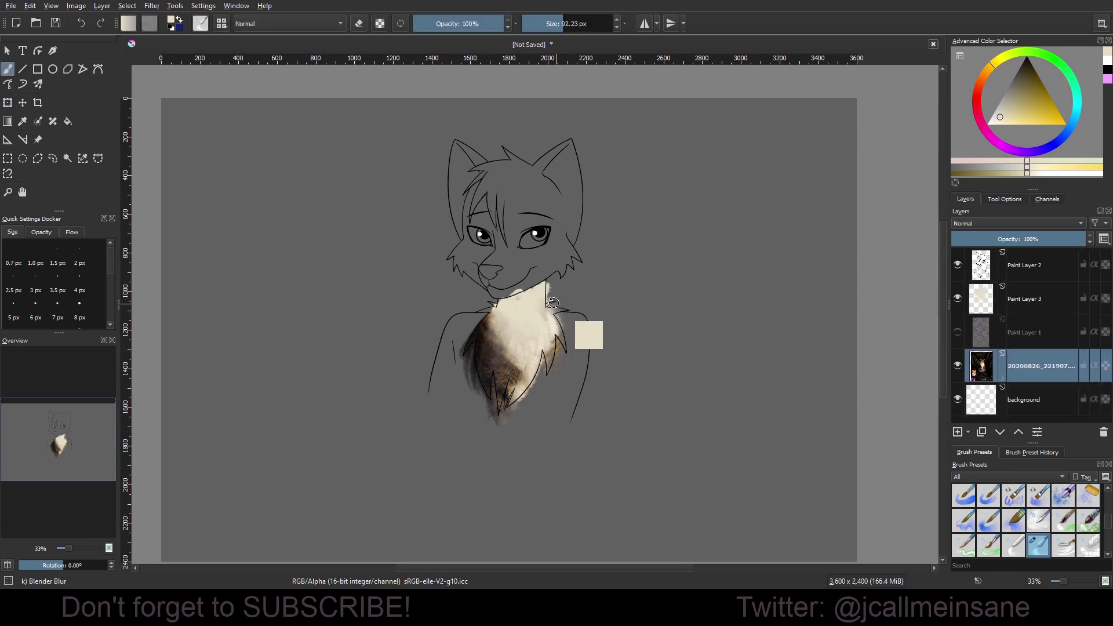
key("ctrl+t")
left_click_drag(535, 358, 514, 360)
left_click_drag(757, 305, 742, 372)
left_click_drag(626, 422, 620, 374)
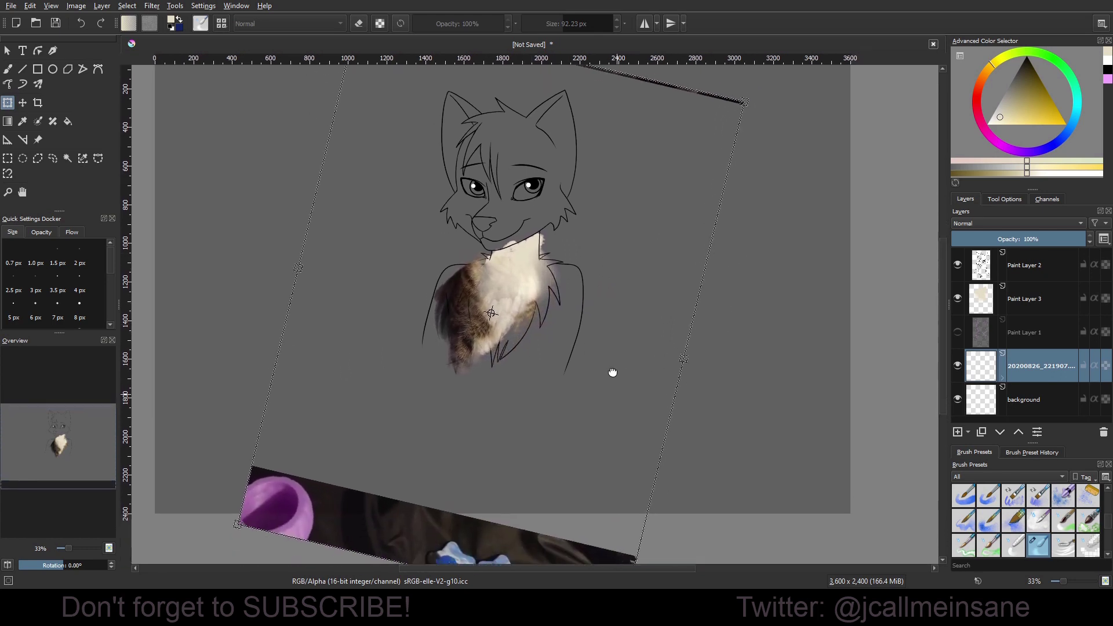
key("ctrl+z")
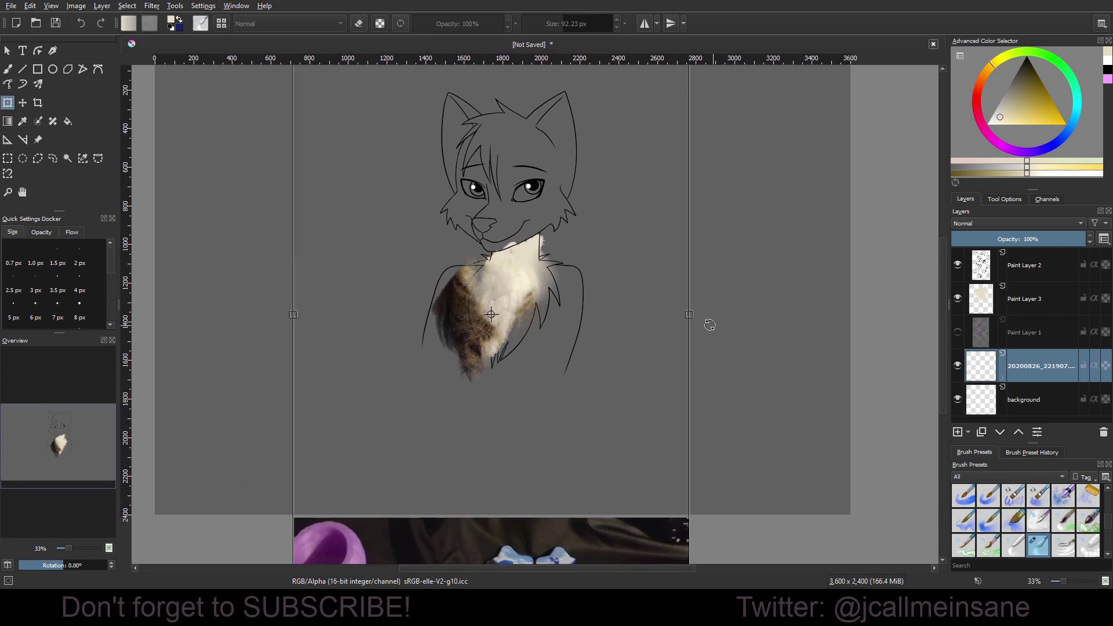
left_click_drag(740, 329, 746, 382)
left_click_drag(737, 328, 741, 368)
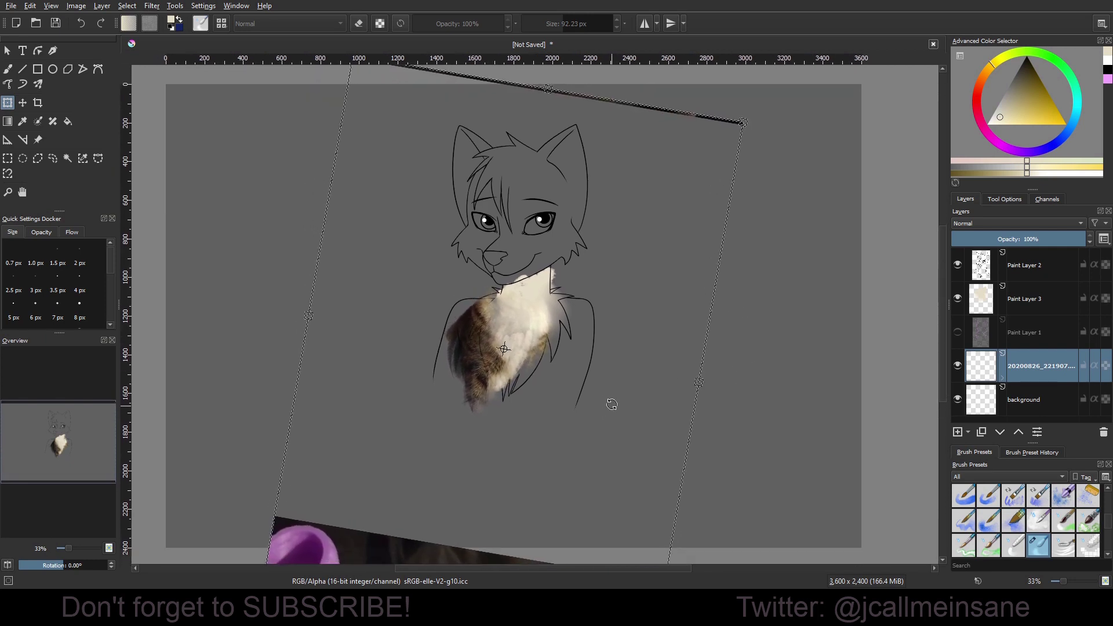
key("ctrl+z")
key("ctrl+z")
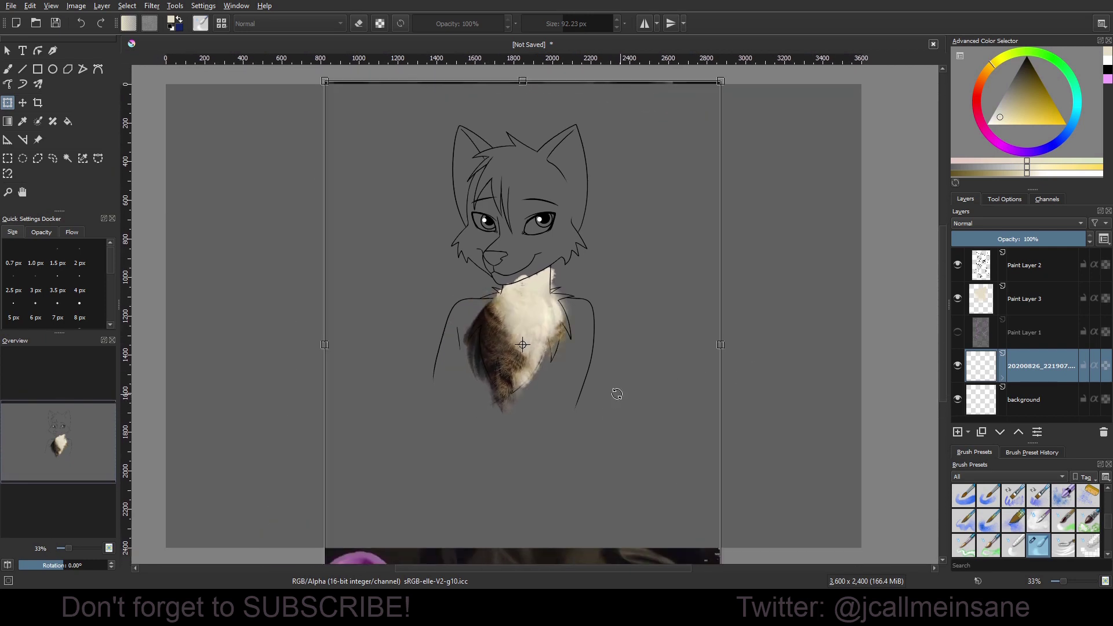
Mirror the cat photo layer horizontally.
left_click(101, 6)
mouse_move(141, 74)
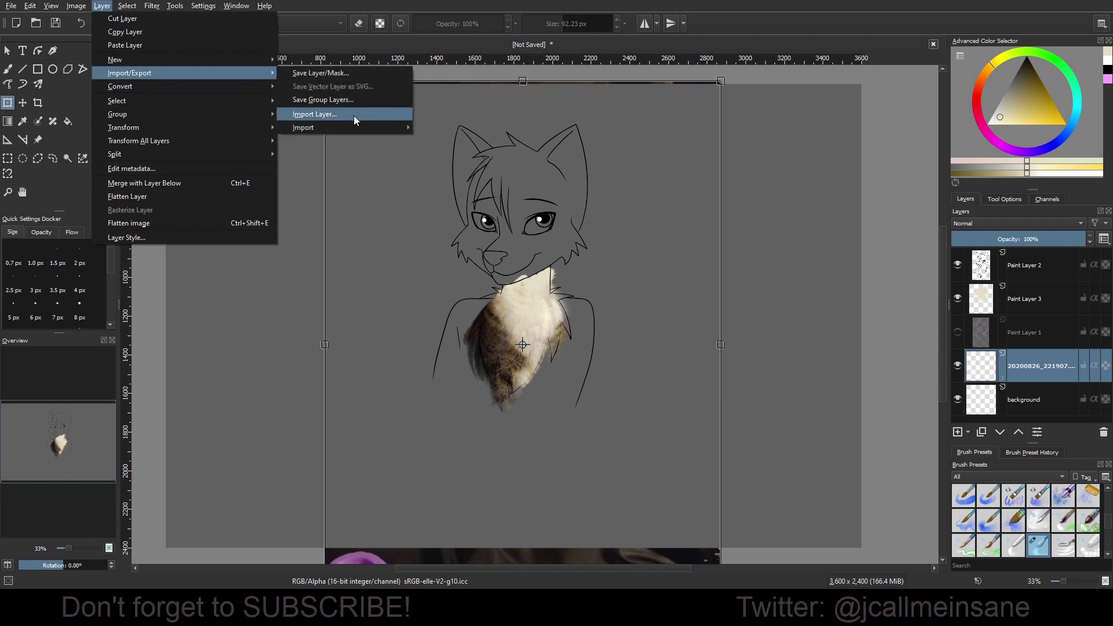
mouse_move(218, 128)
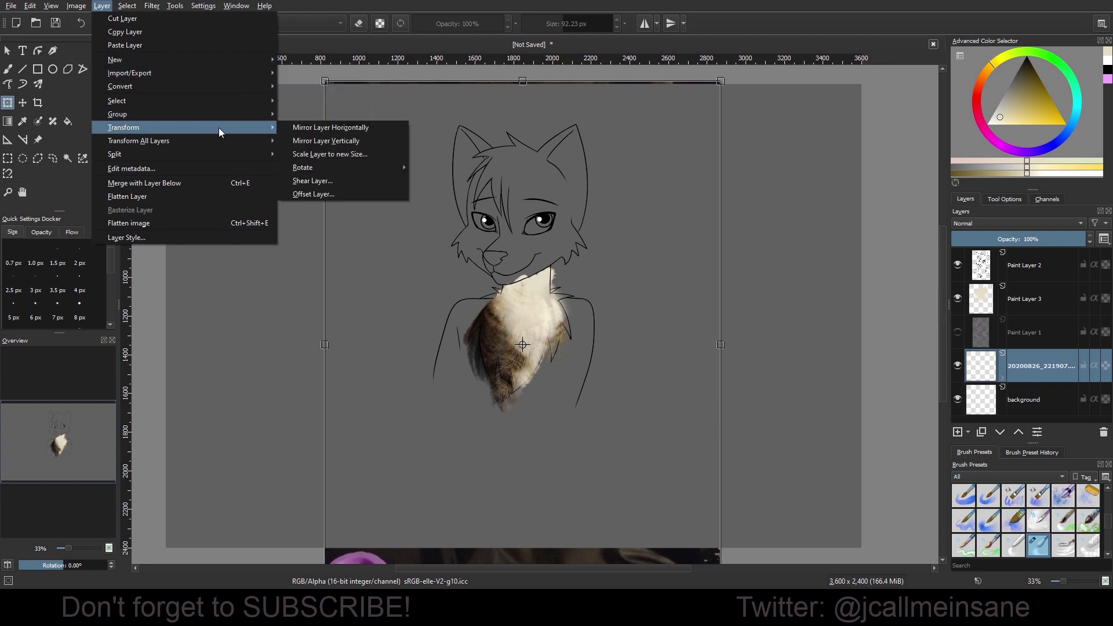
left_click(318, 141)
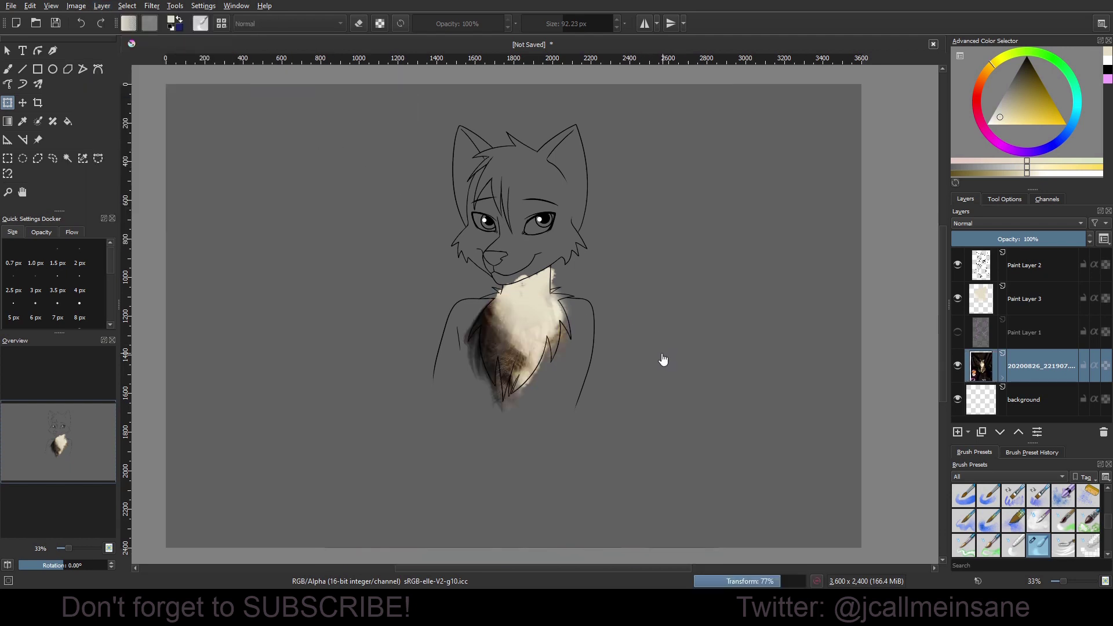
Shift the mirrored cat photo over the chest and rotate it slightly clockwise so the fur follows the body.
left_click(556, 353)
left_click_drag(533, 365, 561, 366)
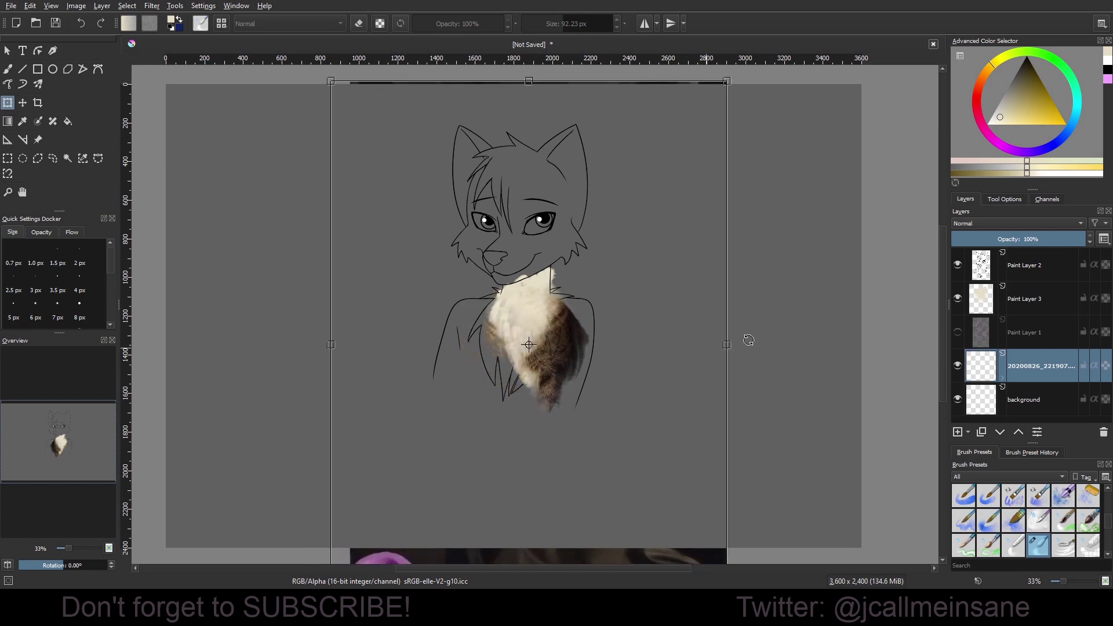
left_click_drag(820, 343, 771, 405)
left_click_drag(540, 396, 571, 411)
left_click_drag(719, 379, 718, 381)
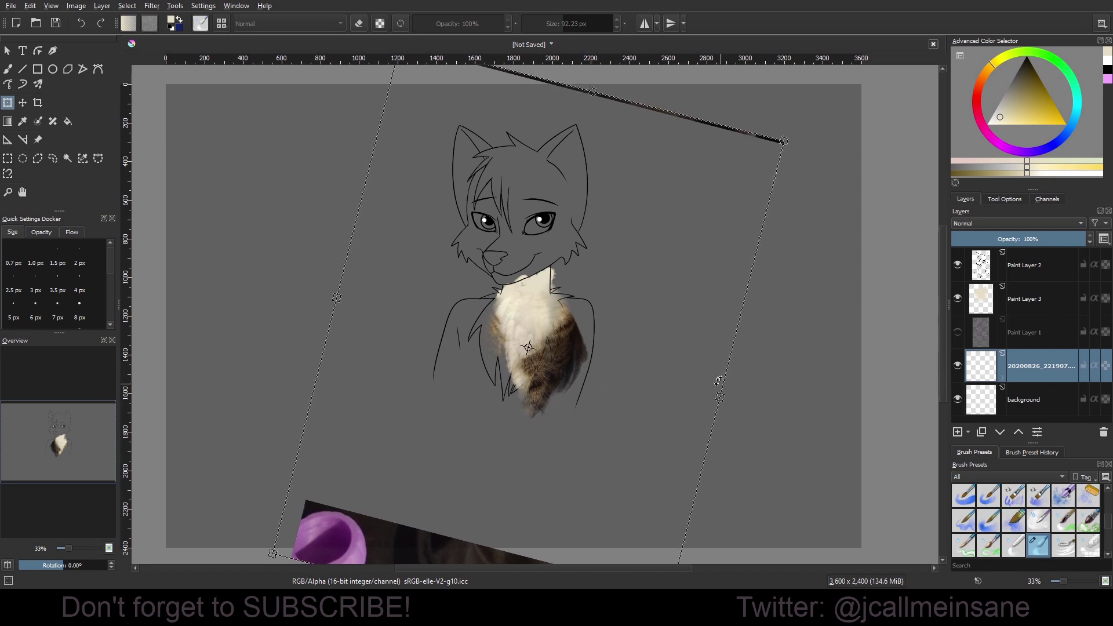
key("b")
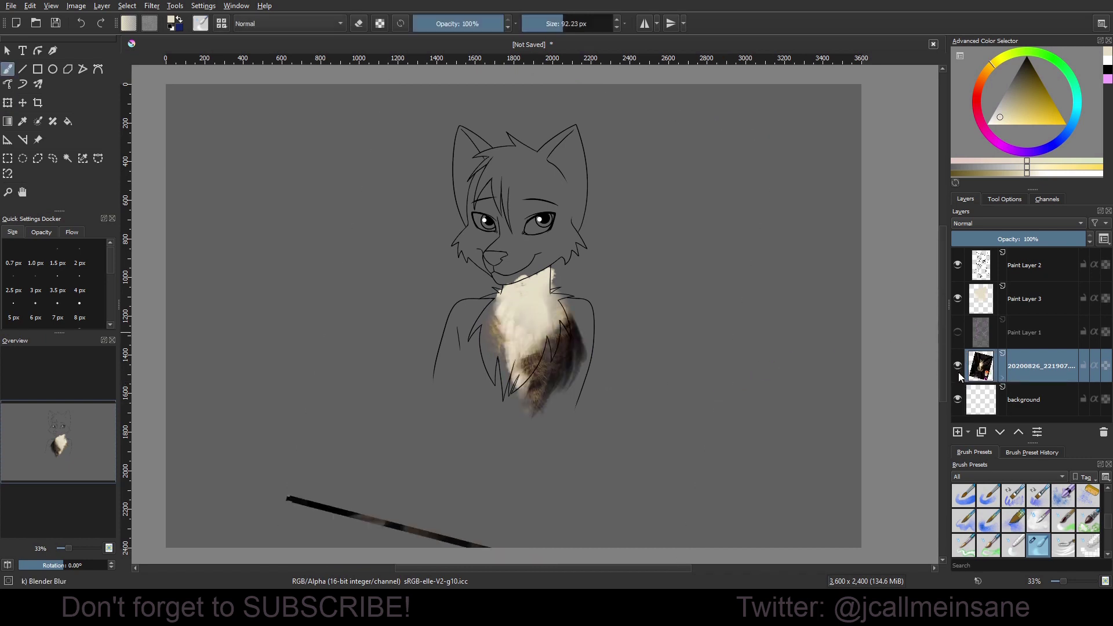
Hide the stray dark strip below the character by painting black on the transparency mask with the Custom Ink brush at 203.42 px.
left_click(1003, 377)
left_click(1033, 396)
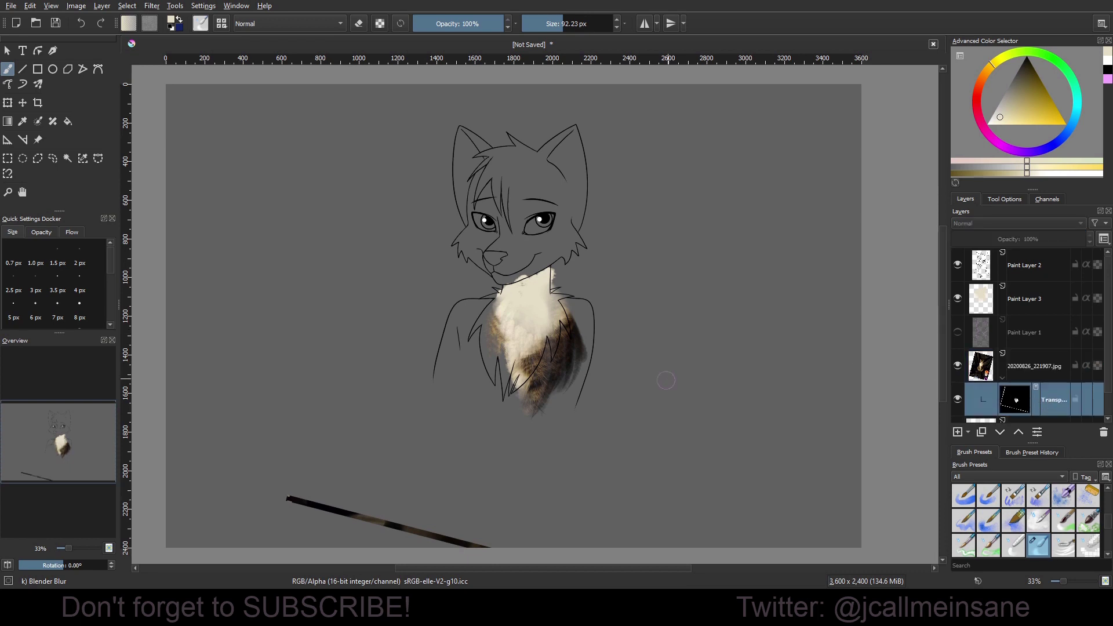
right_click(700, 395)
left_click(698, 299)
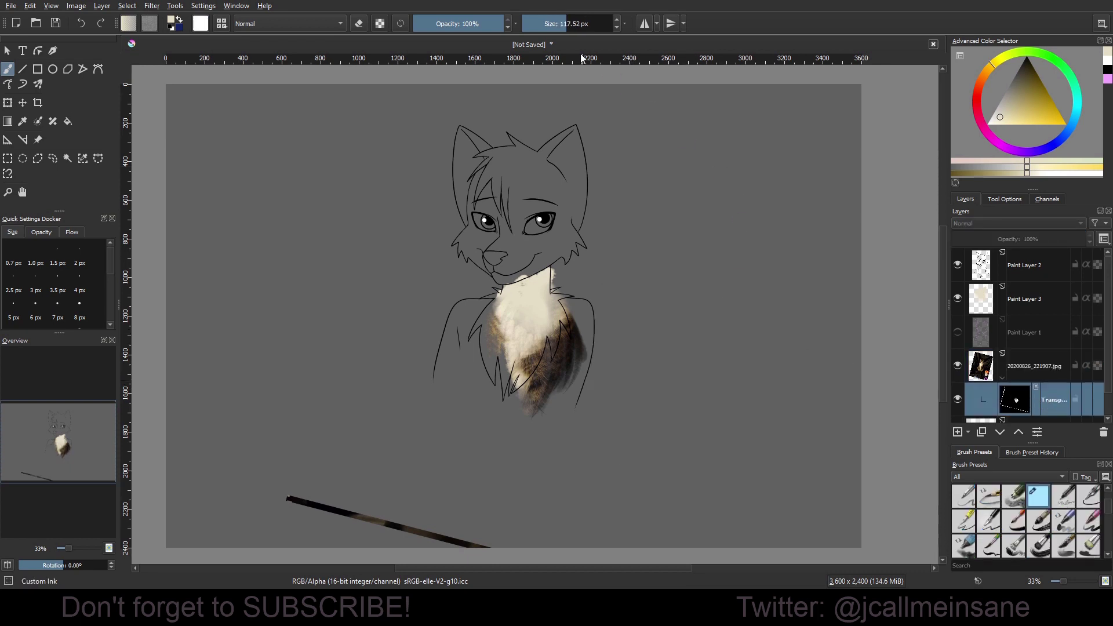
left_click_drag(1008, 87, 1043, 40)
left_click_drag(393, 430, 410, 430, "shift")
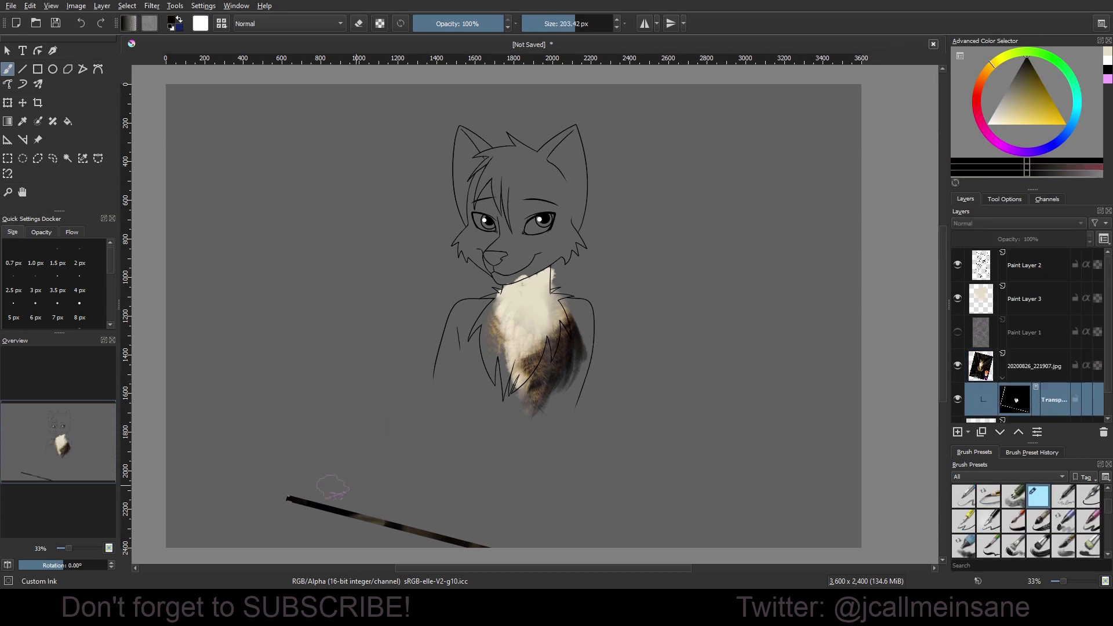
mouse_move(316, 503)
left_mouse_down()
mouse_move(343, 506)
mouse_move(486, 537)
left_mouse_up()
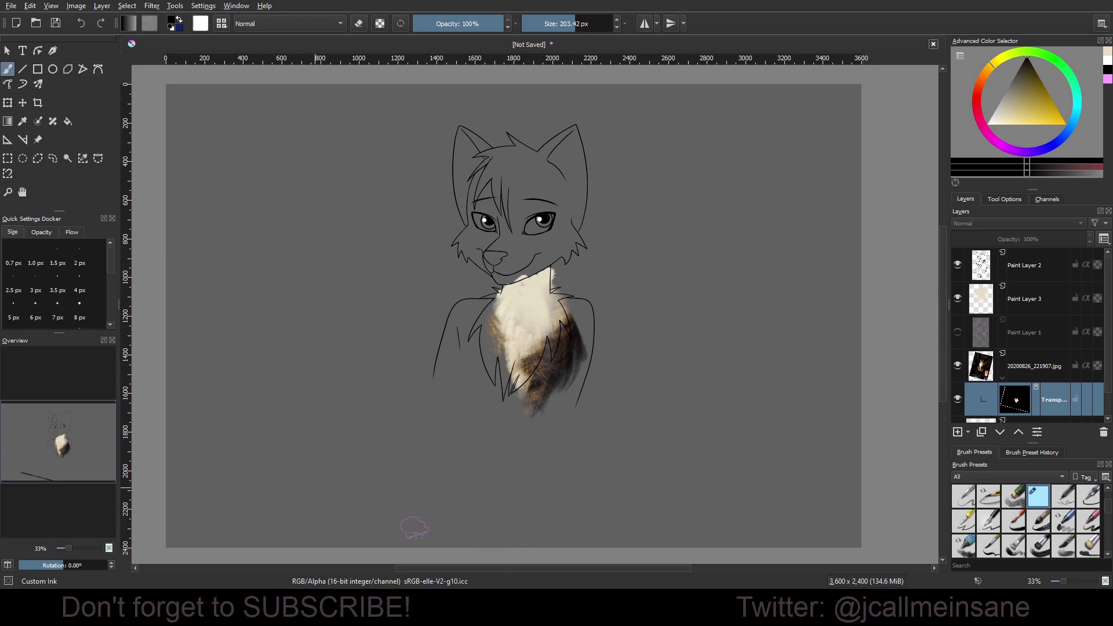
Reveal brown fur on the left side of the chest with white mask strokes at 37% brush opacity.
left_click_drag(1003, 109, 974, 136)
left_click(451, 17)
left_click_drag(483, 332, 495, 326)
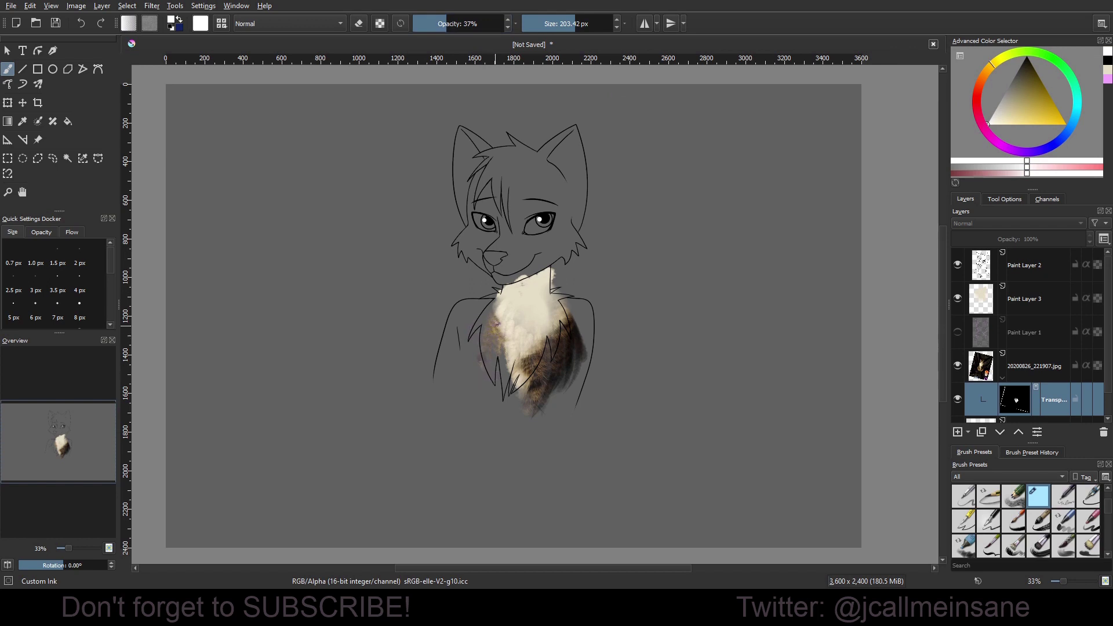
left_click_drag(507, 383, 502, 355)
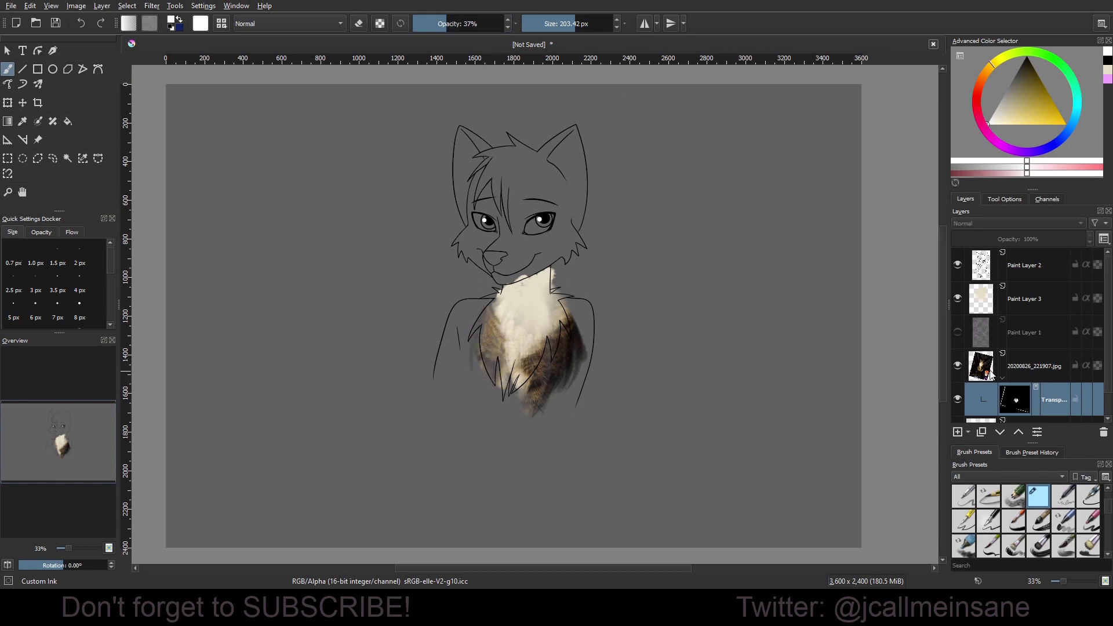
Enlarge the cat photo layer and reposition it so the fur covers the chest between both shoulders.
left_click(1038, 366)
key("ctrl+t")
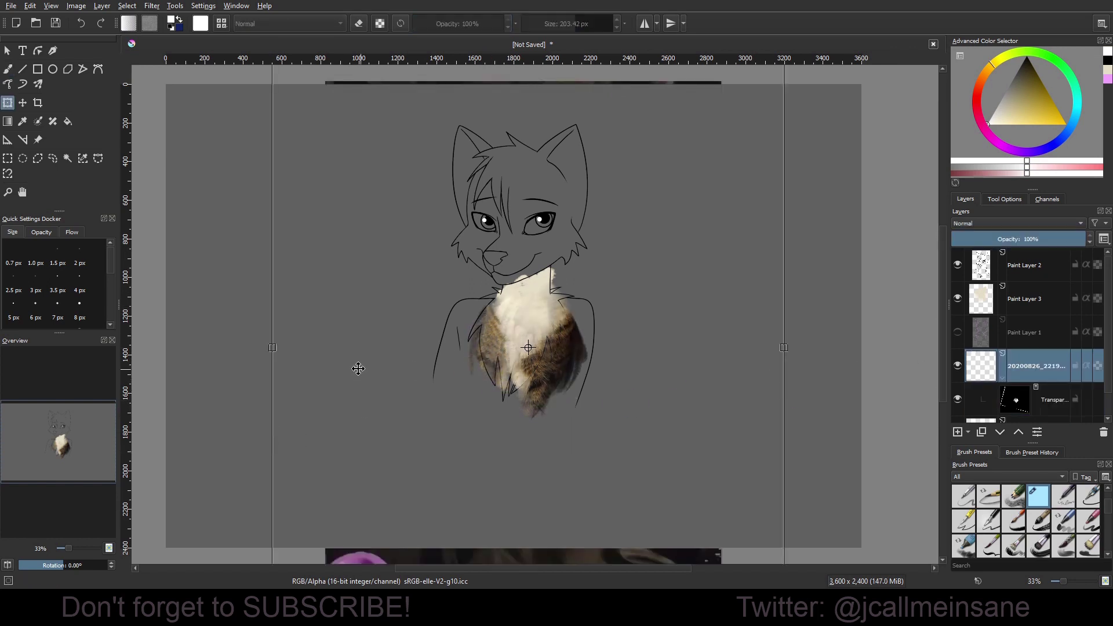
scroll(351, 333, "down", 2)
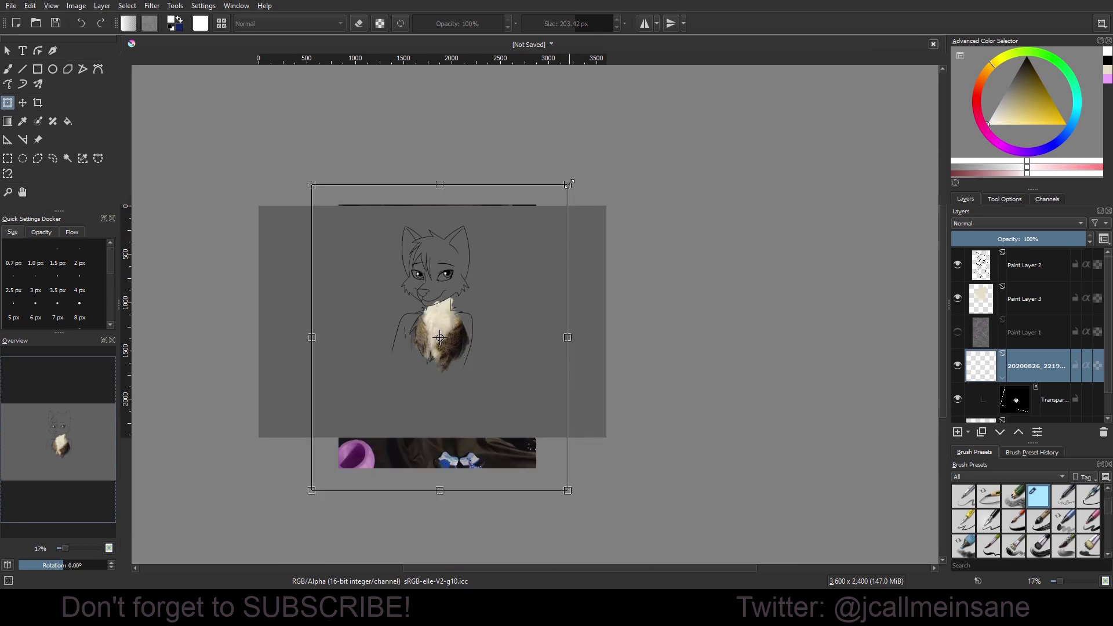
left_click_drag(572, 186, 624, 158)
left_click_drag(536, 322, 510, 336)
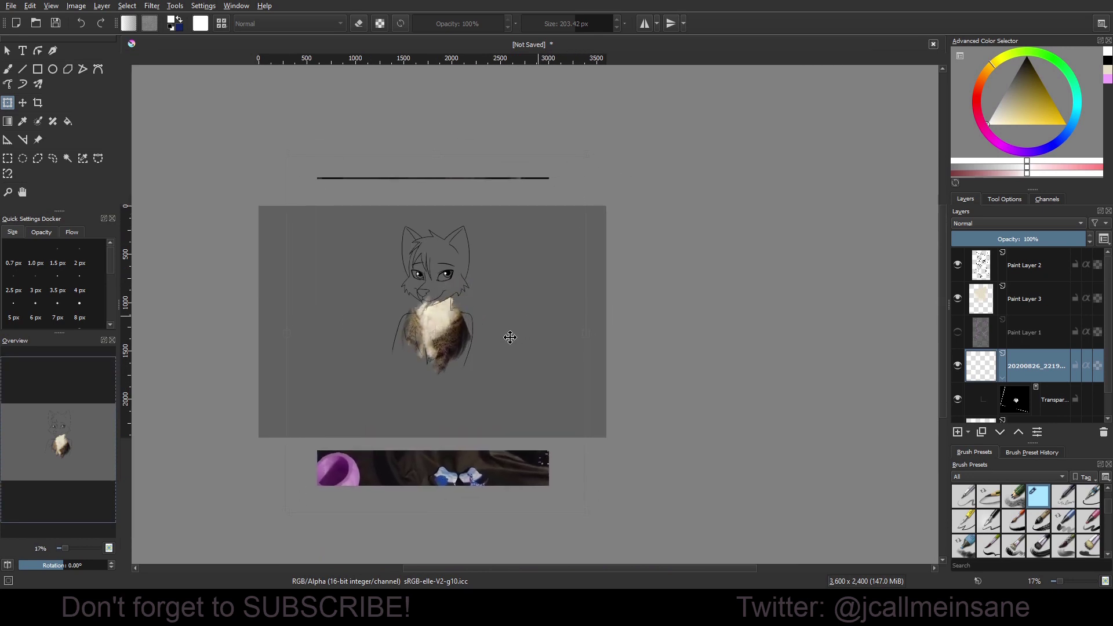
left_click_drag(588, 523, 596, 527)
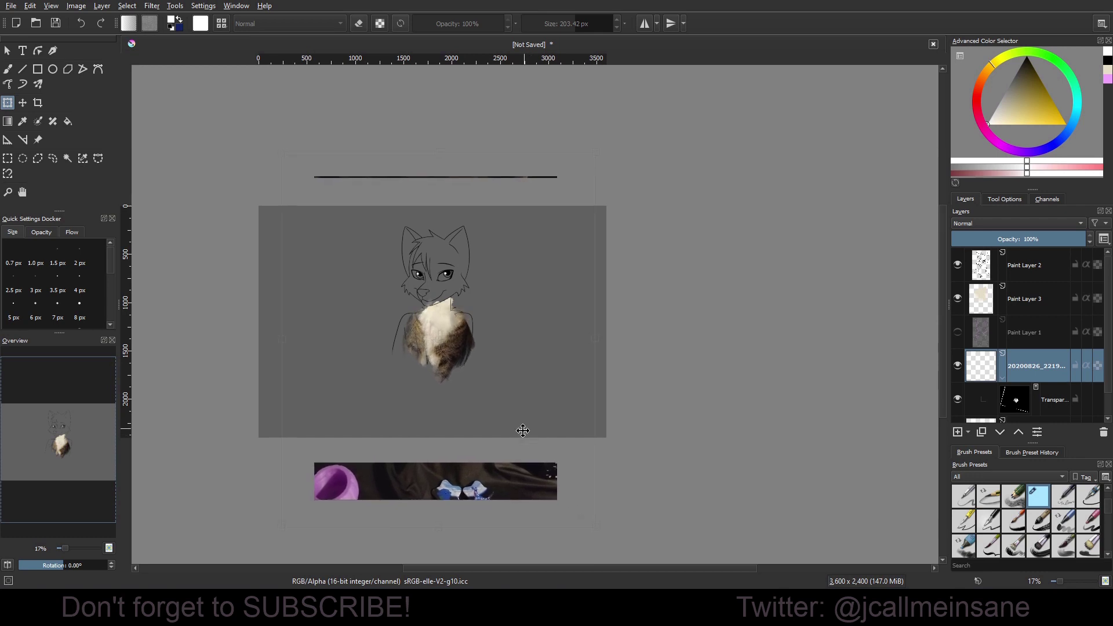
scroll(475, 371, "up", 1)
key("b")
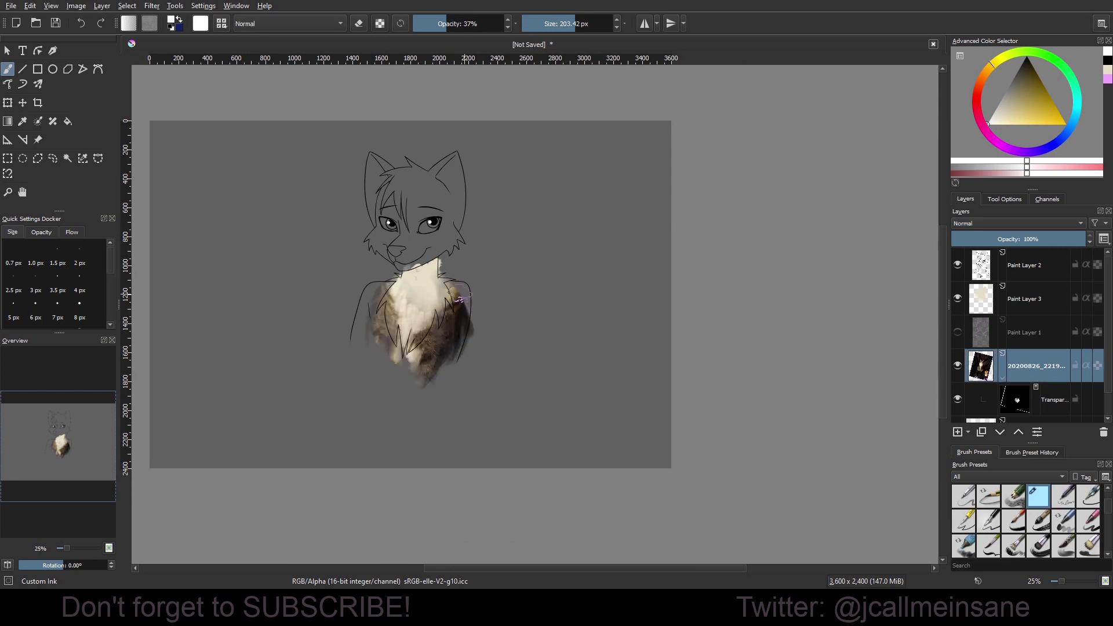
scroll(445, 302, "up", 2)
mouse_move(448, 316)
left_mouse_down()
mouse_move(513, 332)
mouse_move(451, 344)
mouse_move(452, 322)
mouse_move(405, 387)
left_mouse_up()
left_click(1047, 408)
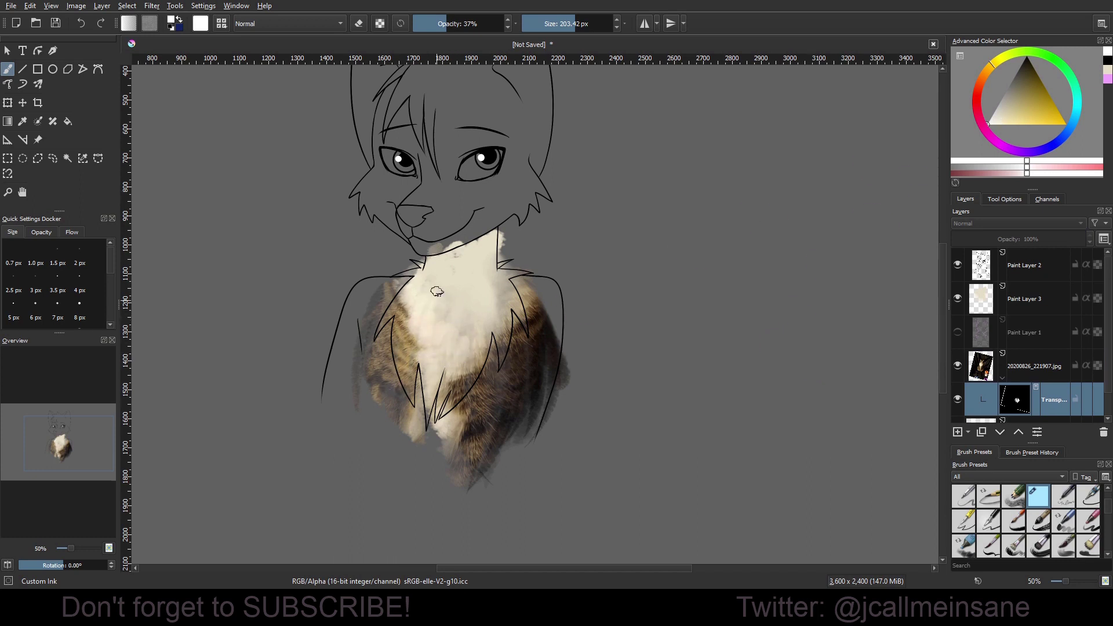
key("ctrl+t")
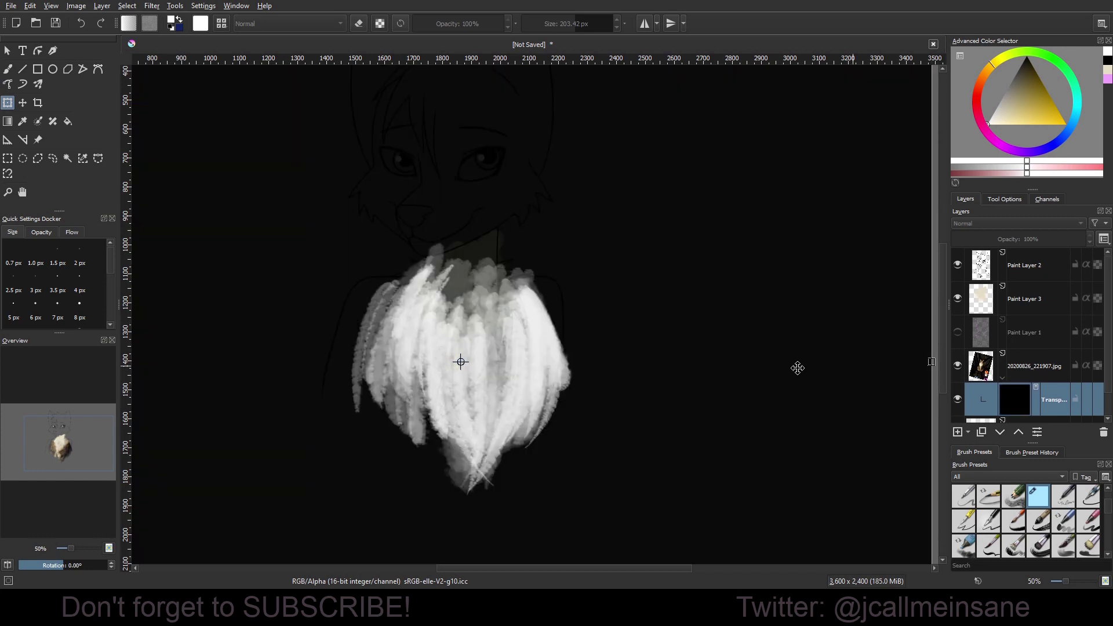
key("b")
Move the cat photo layer slightly down on the chest.
left_click(1026, 373)
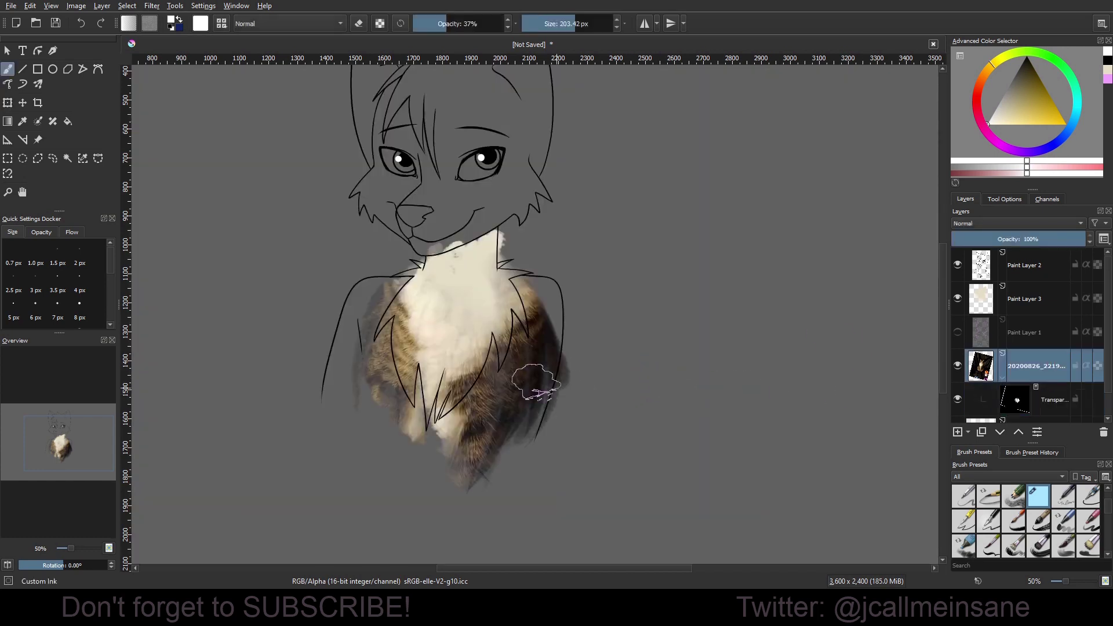
key("ctrl+t")
key("ctrl+t")
left_click_drag(460, 348, 467, 376)
key("b")
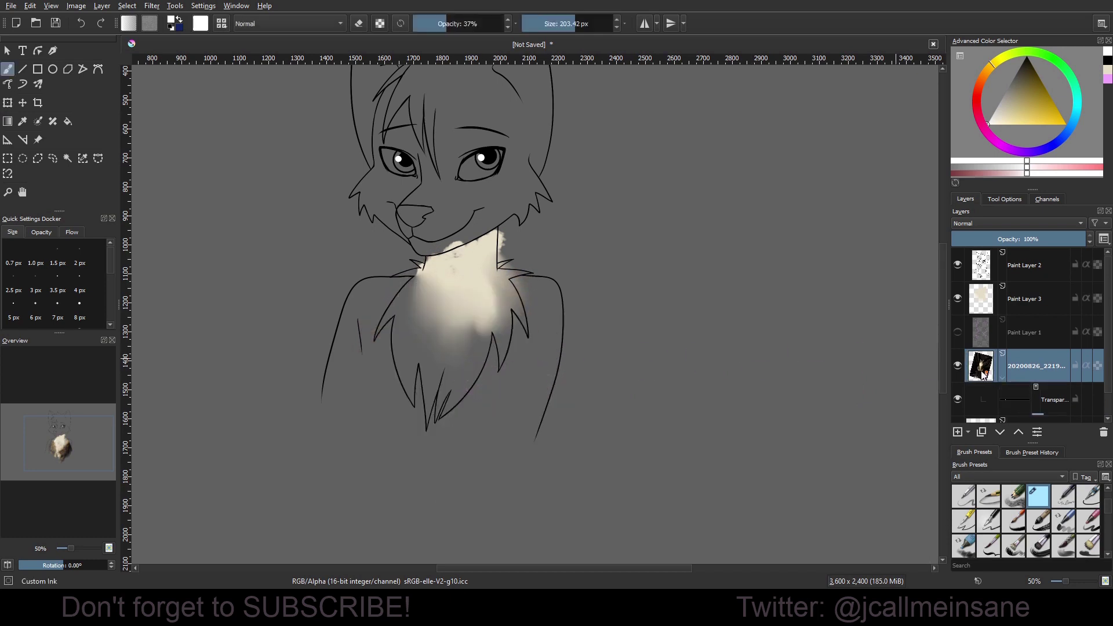
Reveal more light fur across the upper chest on the transparency mask at 37% brush opacity, and set the opacity back to 100%.
left_click(1054, 409)
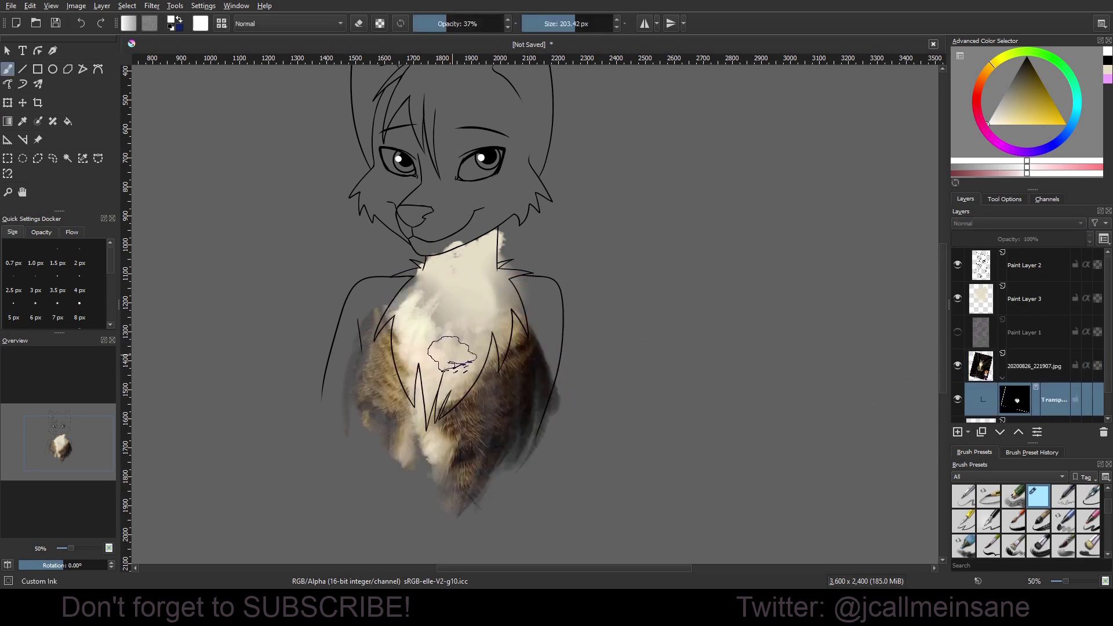
mouse_move(429, 308)
left_mouse_down()
mouse_move(420, 289)
mouse_move(414, 372)
mouse_move(454, 355)
mouse_move(480, 307)
mouse_move(504, 305)
mouse_move(497, 288)
mouse_move(528, 294)
mouse_move(477, 321)
left_mouse_up()
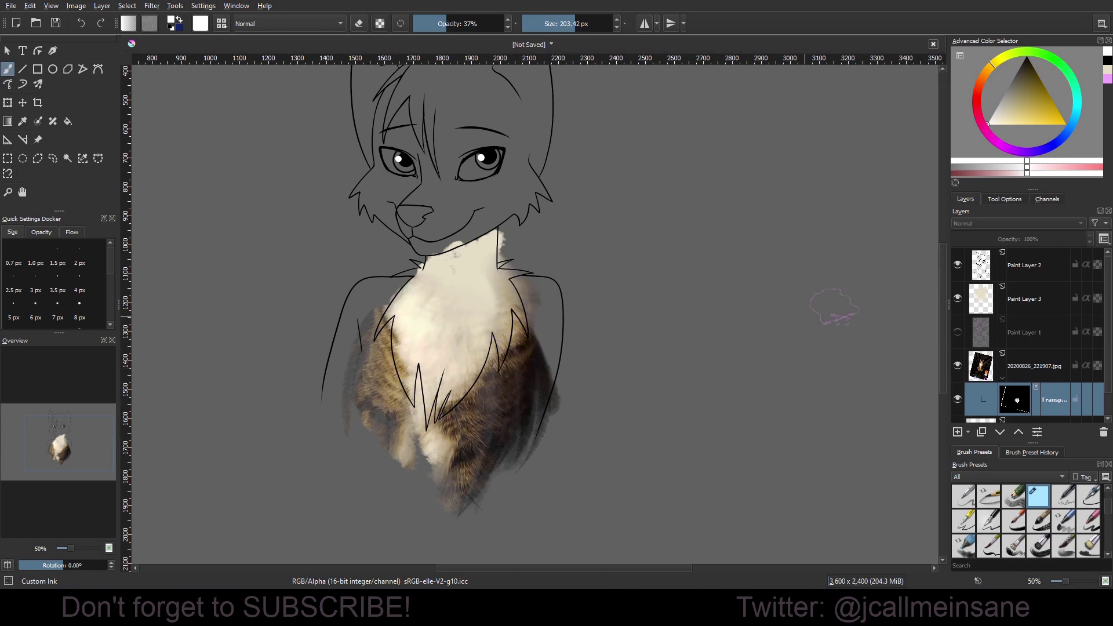
left_click_drag(449, 20, 504, 21)
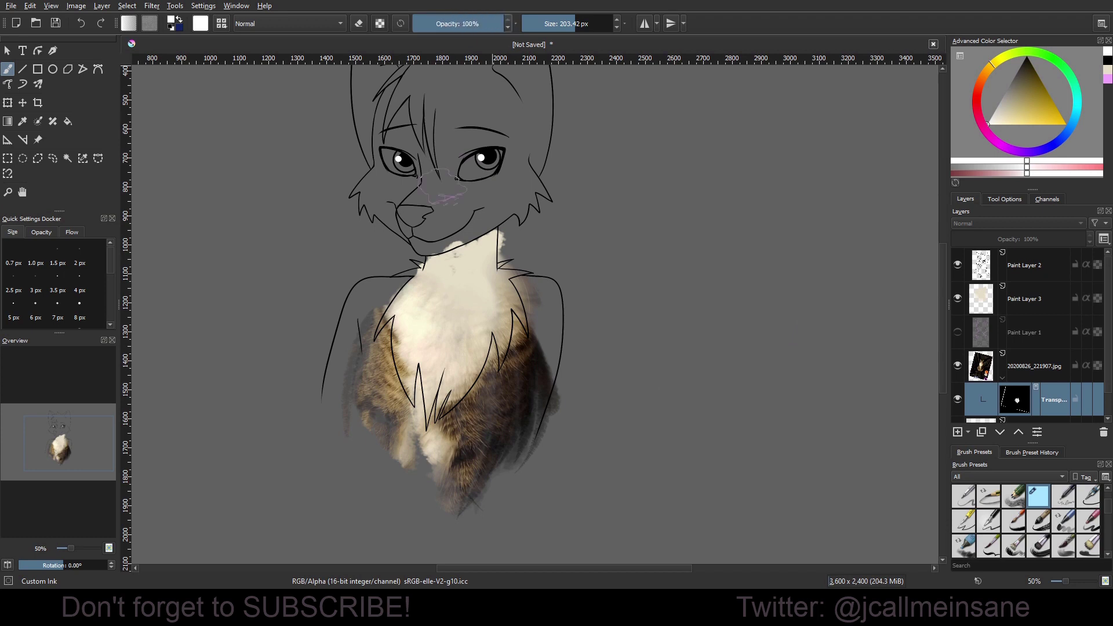
Erase the cream paint from the neck and upper chest on Paint Layer 3 with the Eraser Circle brush at 101.78 px.
left_click(1049, 298)
right_click(480, 319)
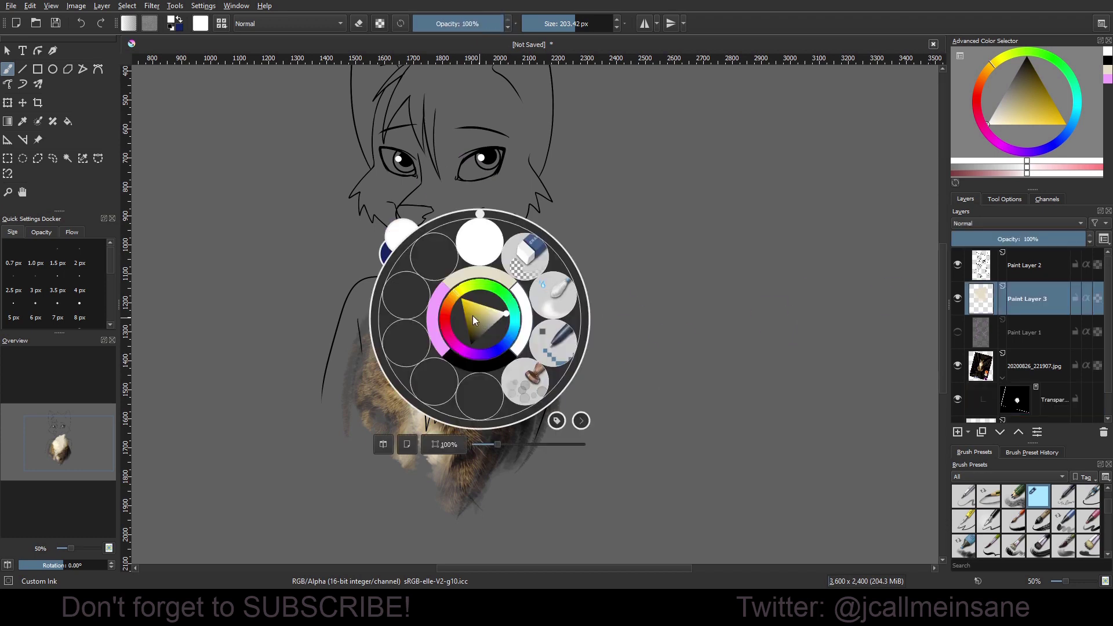
left_click(512, 249)
left_click_drag(442, 264, 452, 319)
mouse_move(471, 251)
left_mouse_down()
mouse_move(451, 359)
mouse_move(480, 344)
left_mouse_up()
left_click_drag(508, 272, 502, 292)
mouse_move(435, 254)
left_mouse_down()
mouse_move(442, 290)
mouse_move(496, 371)
left_mouse_up()
Fill the neck on Paint Layer 3 with pale cream sampled from the fur, using the Custom Ink brush at 203.42 px and 100% opacity.
right_click(497, 326)
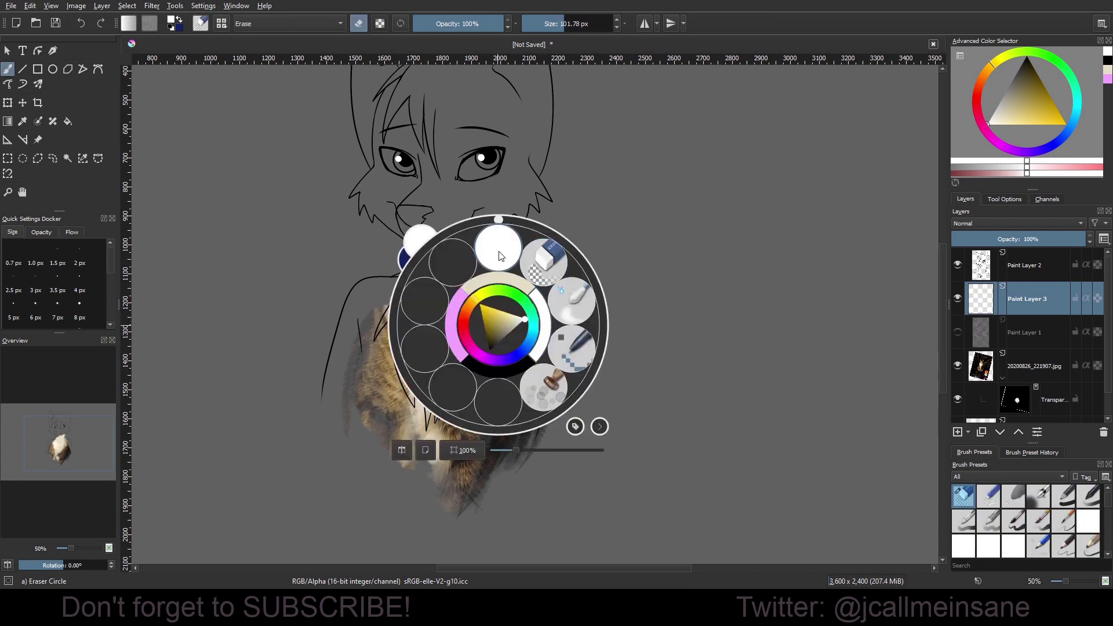
left_click(499, 253)
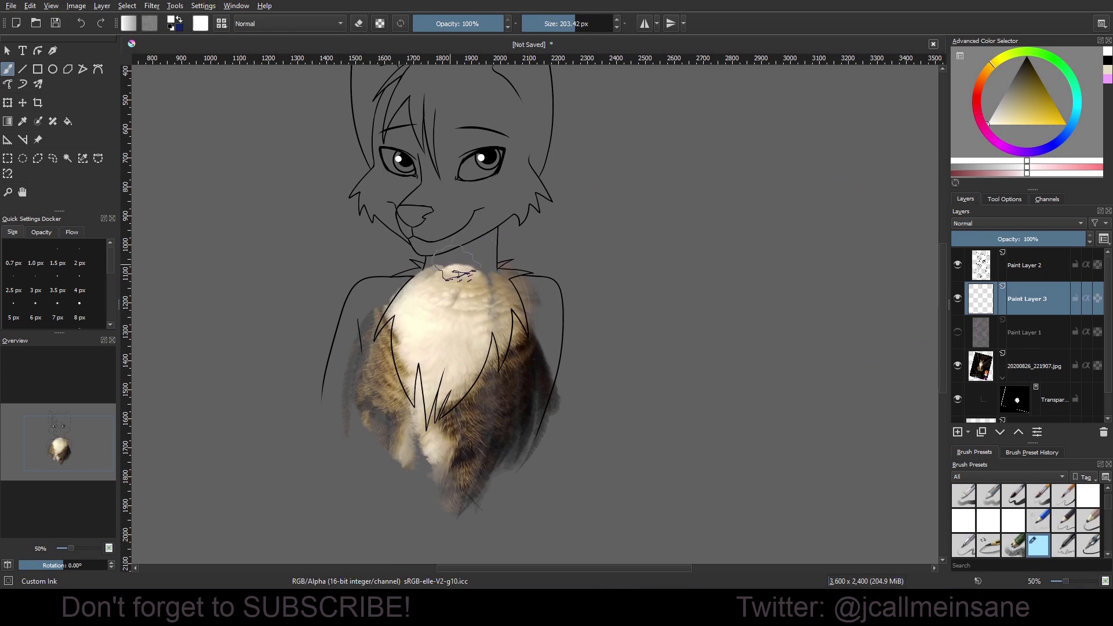
left_click(458, 268, "ctrl")
mouse_move(462, 268)
left_mouse_down()
mouse_move(494, 233)
mouse_move(426, 262)
mouse_move(492, 271)
left_mouse_up()
Paint mottled tan and beige tones sampled from the fur over the neck on Paint Layer 3 with the 203.42 px Custom Ink brush.
left_click(484, 285, "ctrl")
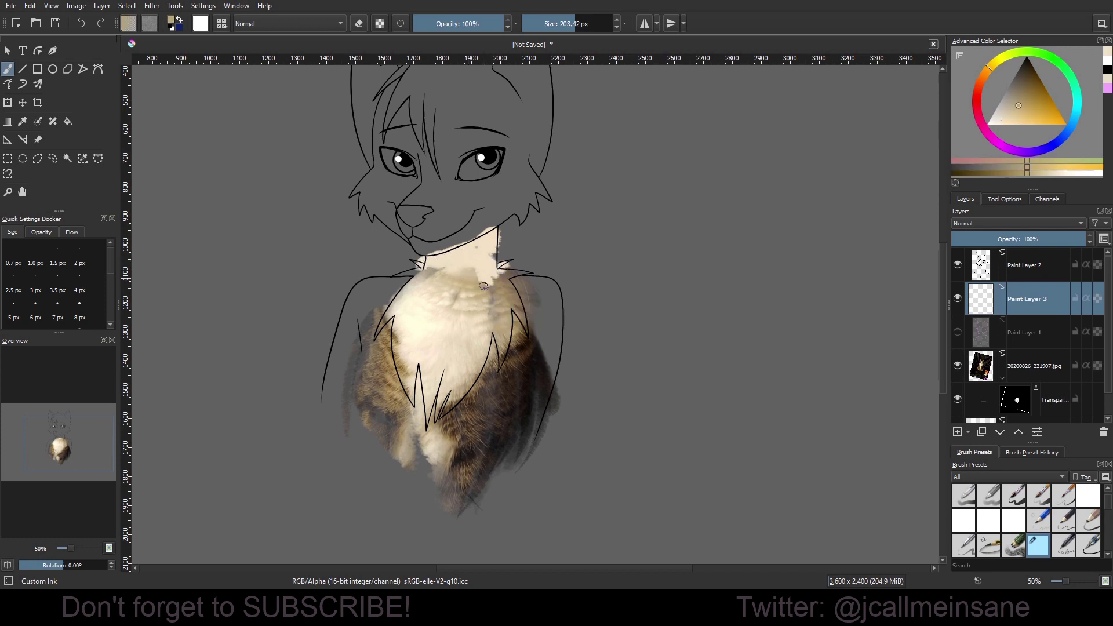
mouse_move(497, 277)
left_mouse_down()
mouse_move(501, 262)
mouse_move(430, 272)
left_mouse_up()
left_click(444, 275, "ctrl")
left_click(444, 277, "ctrl")
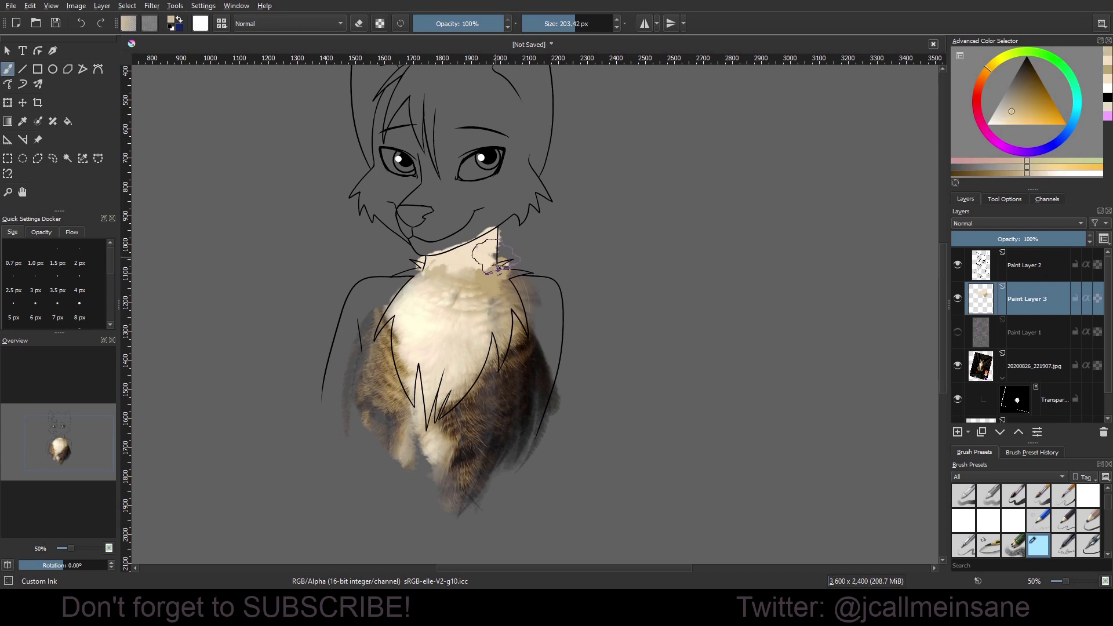
left_click_drag(492, 257, 476, 253)
left_click_drag(459, 260, 439, 262)
Add beige and brown patches sampled from the fur along the shaded side of the upper chest on Paint Layer 3.
left_click_drag(498, 298, 491, 316)
left_click(517, 293, "ctrl")
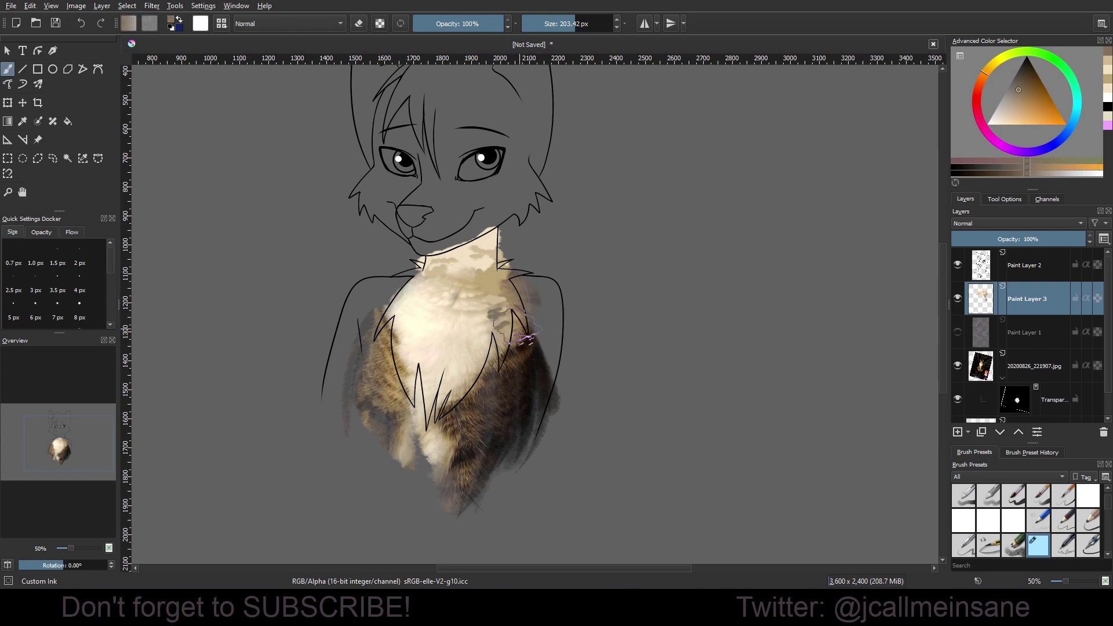
left_click(455, 299, "ctrl")
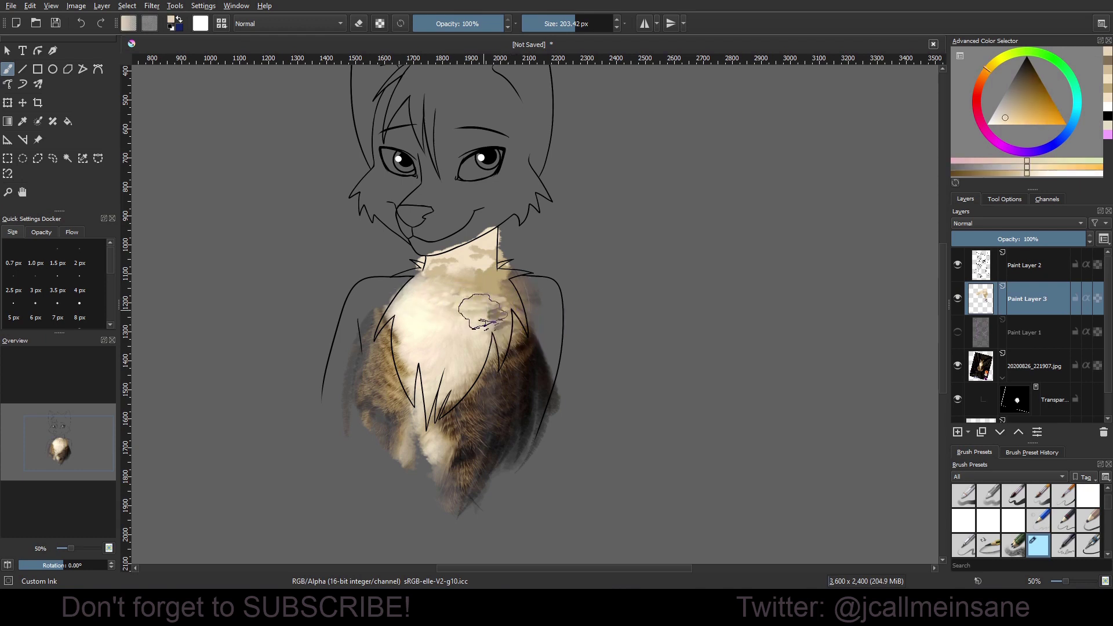
left_click(468, 313, "ctrl")
left_click_drag(469, 313, 508, 284)
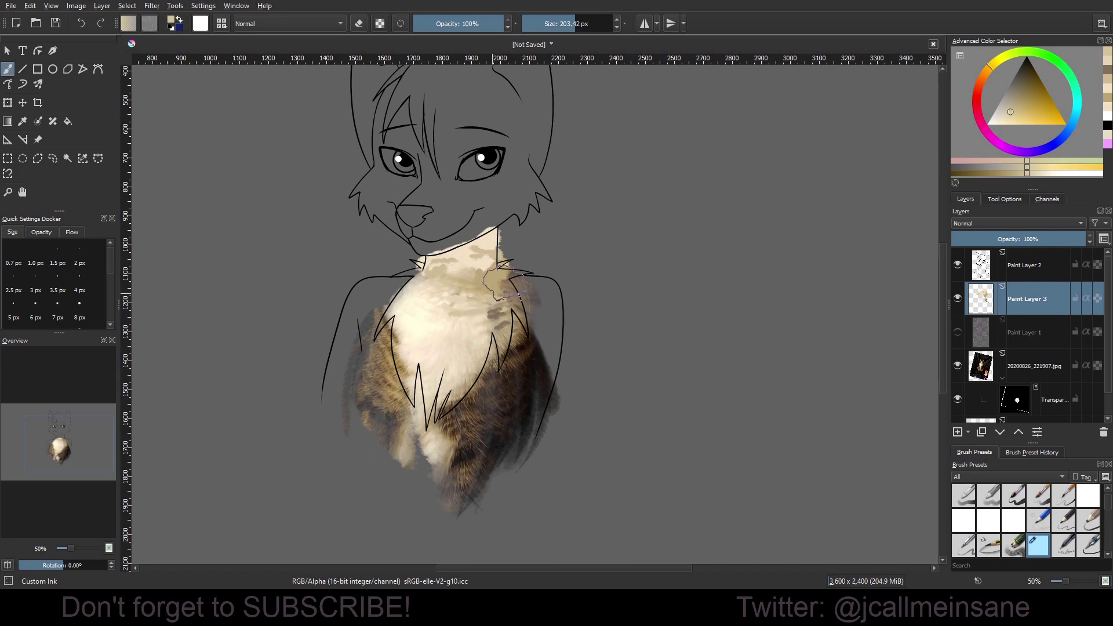
Smooth the painted patches on the neck and upper chest with the Blender Blur brush at 58.81 px and 30.38 px.
right_click(462, 361)
left_click(474, 266)
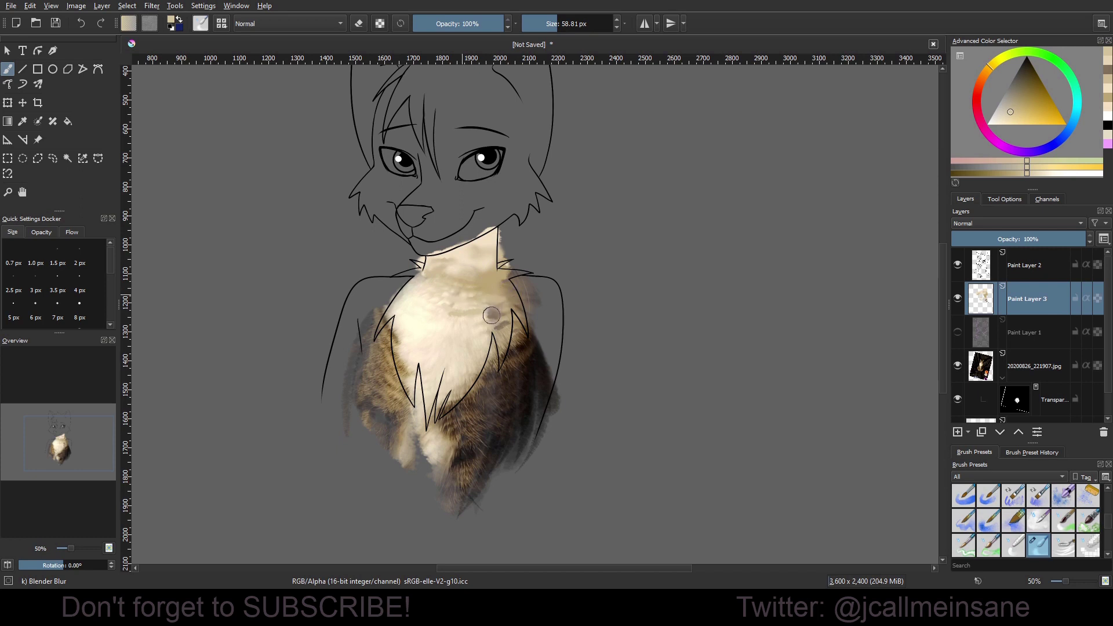
key("bracketleft")
Mask out the brown fur below and beside the chest in black on the photo's transparency mask, using Custom Ink at 201.08 px.
left_click(1061, 412)
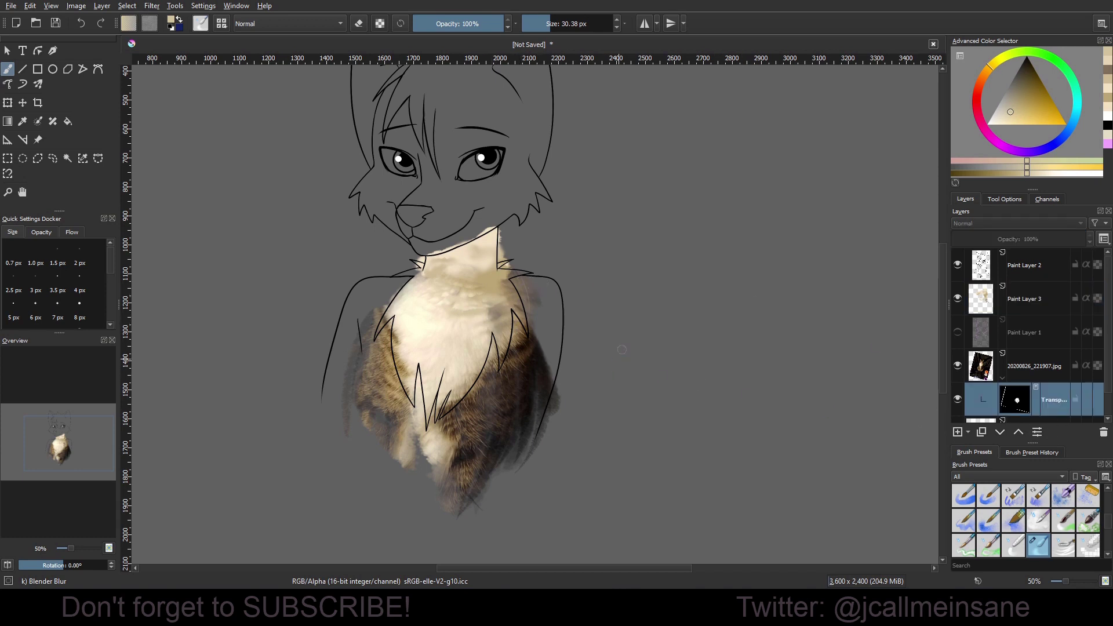
right_click(630, 318)
left_click(633, 243)
mouse_move(999, 116)
left_mouse_down()
mouse_move(988, 124)
mouse_move(1037, 41)
left_mouse_up()
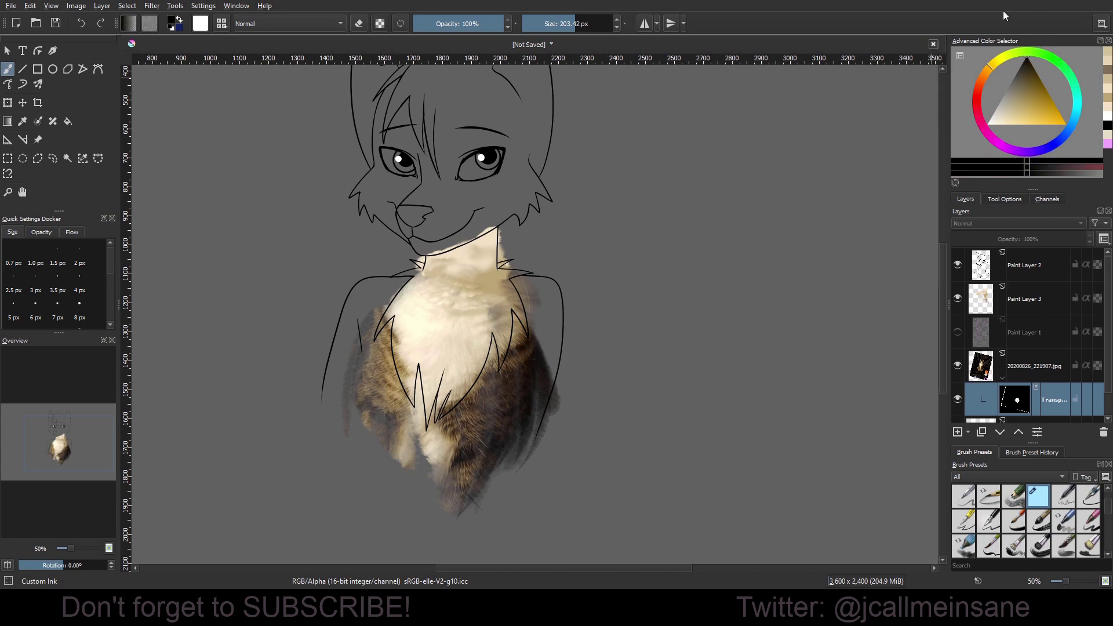
left_click_drag(492, 421, 501, 421, "shift")
mouse_move(487, 470)
left_mouse_down()
mouse_move(534, 435)
mouse_move(452, 475)
mouse_move(403, 459)
mouse_move(351, 387)
mouse_move(406, 435)
mouse_move(534, 388)
mouse_move(502, 376)
left_mouse_up()
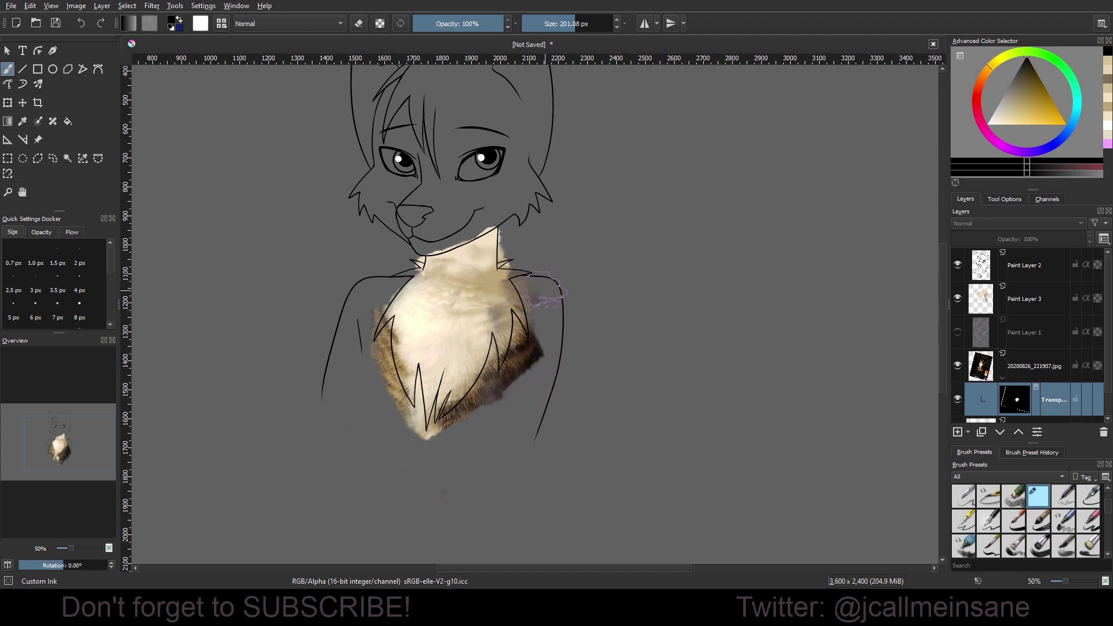
Trim the masked fur to the chest tuft outline in black, reducing the brush to 137.12 px and 119.12 px.
left_click_drag(529, 284, 486, 284, "shift")
mouse_move(545, 326)
left_mouse_down()
mouse_move(424, 467)
mouse_move(500, 384)
mouse_move(422, 454)
left_mouse_up()
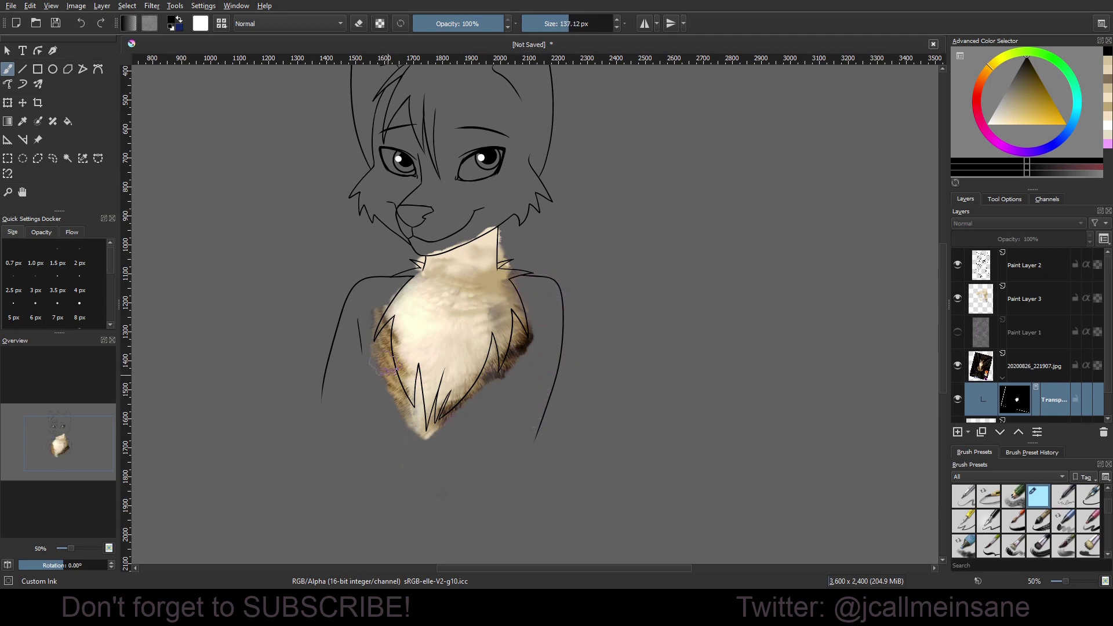
left_click_drag(383, 348, 423, 444)
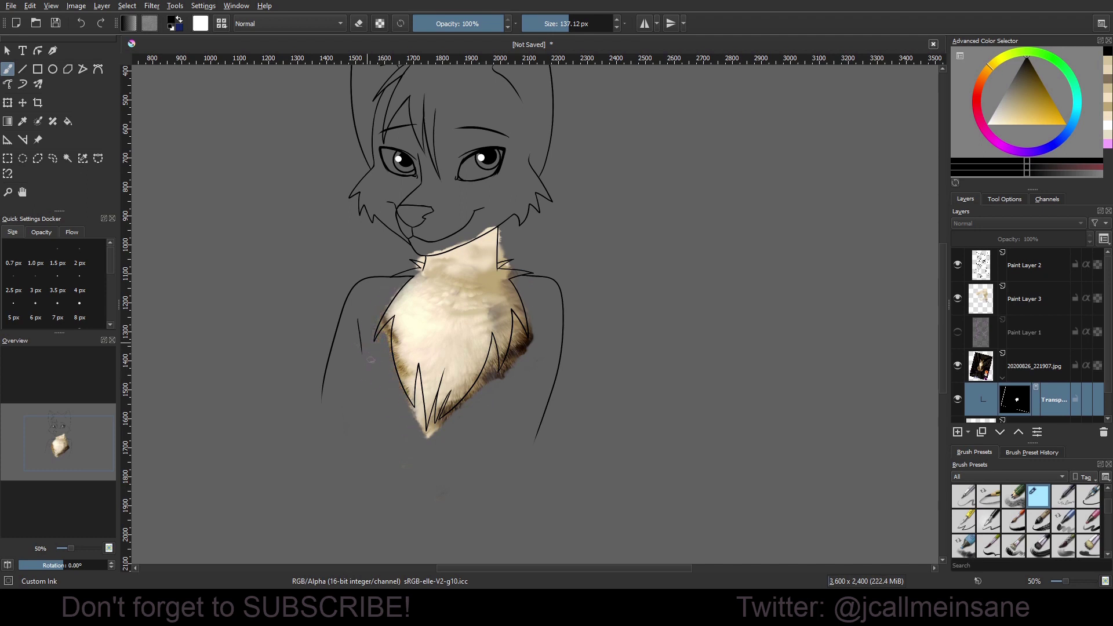
mouse_move(422, 425)
left_mouse_down("shift")
mouse_move(417, 407)
mouse_move(438, 470)
left_mouse_up("shift")
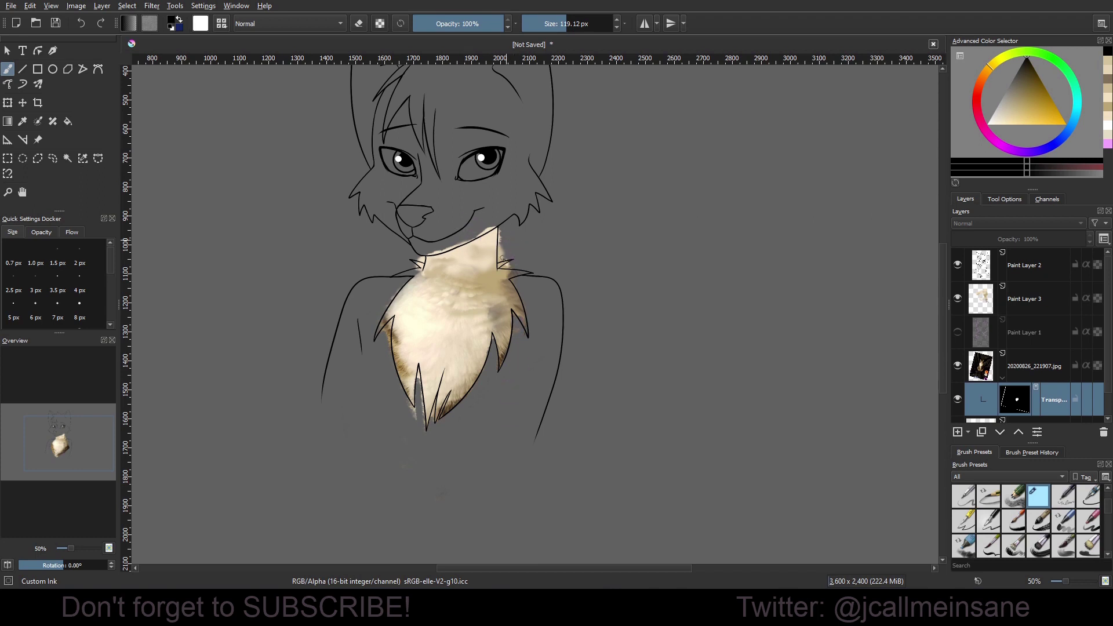
Clean up the neck edge on Paint Layer 3 and fill the head, shoulders and torso with sampled cream around the chest fur.
left_click(1034, 296)
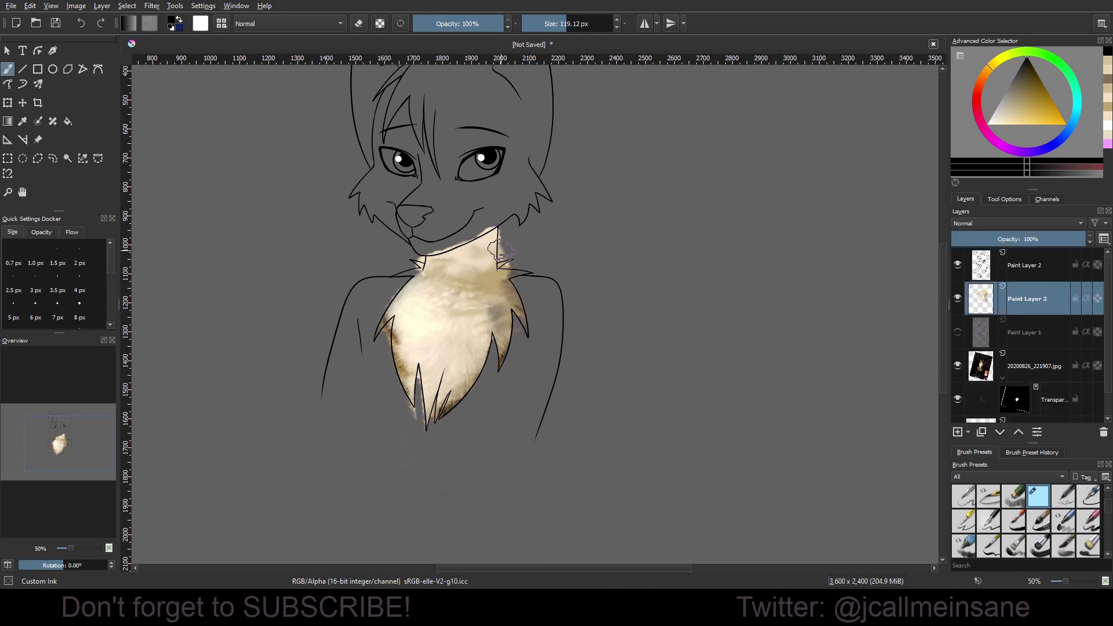
key("e")
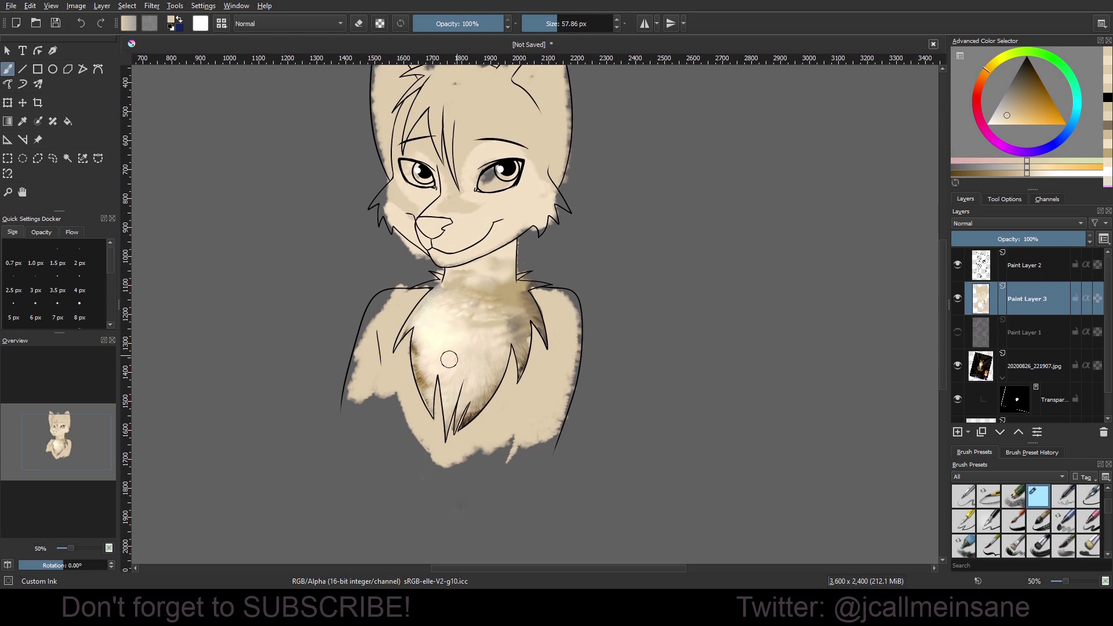
left_click_drag(541, 315, 529, 348)
Smooth the cream paint on the face, shoulders and lower torso with the Blender Blur brush at 74.61 px.
right_click(595, 289)
left_click(653, 266)
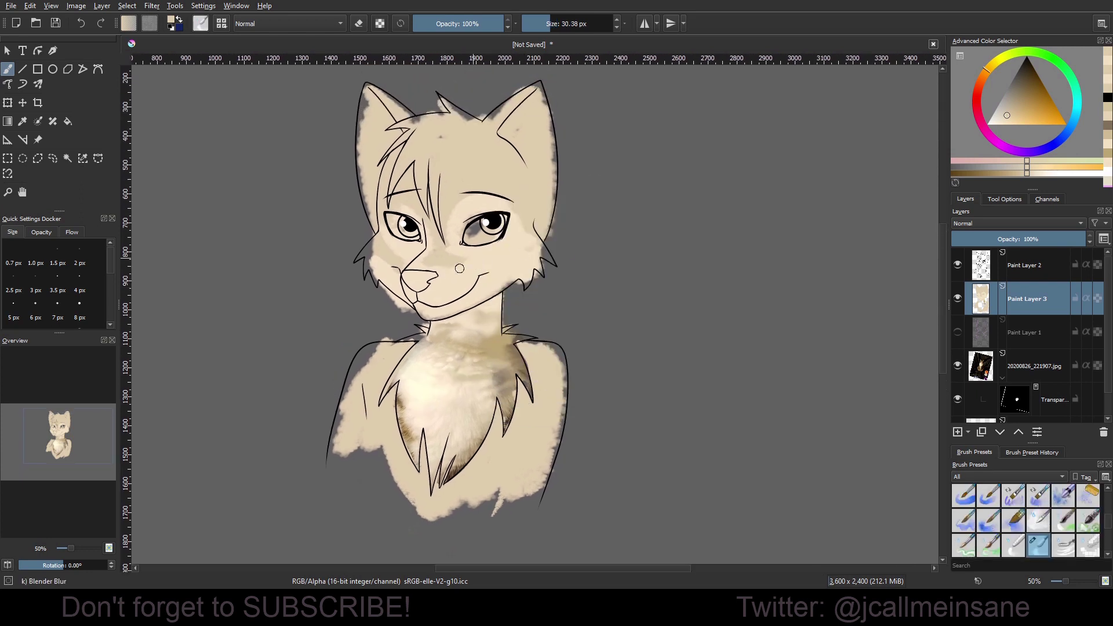
mouse_move(464, 270)
left_mouse_down("shift")
mouse_move(489, 270)
mouse_move(460, 264)
mouse_move(517, 228)
mouse_move(541, 238)
left_mouse_up("shift")
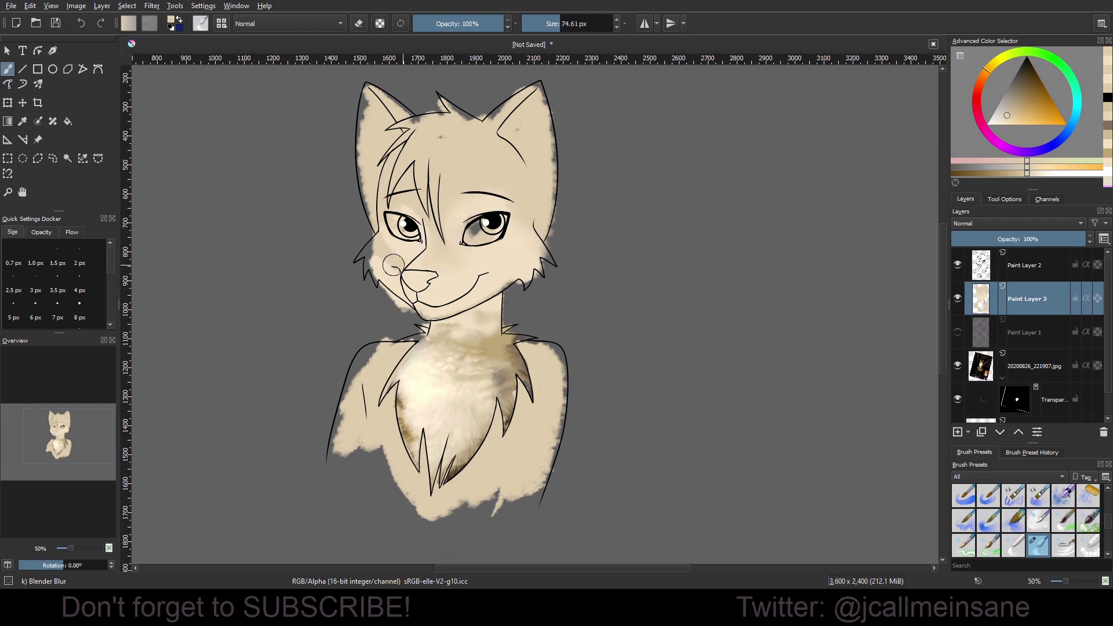
mouse_move(394, 265)
left_mouse_down()
mouse_move(385, 244)
mouse_move(381, 278)
left_mouse_up()
left_click_drag(511, 278, 526, 261)
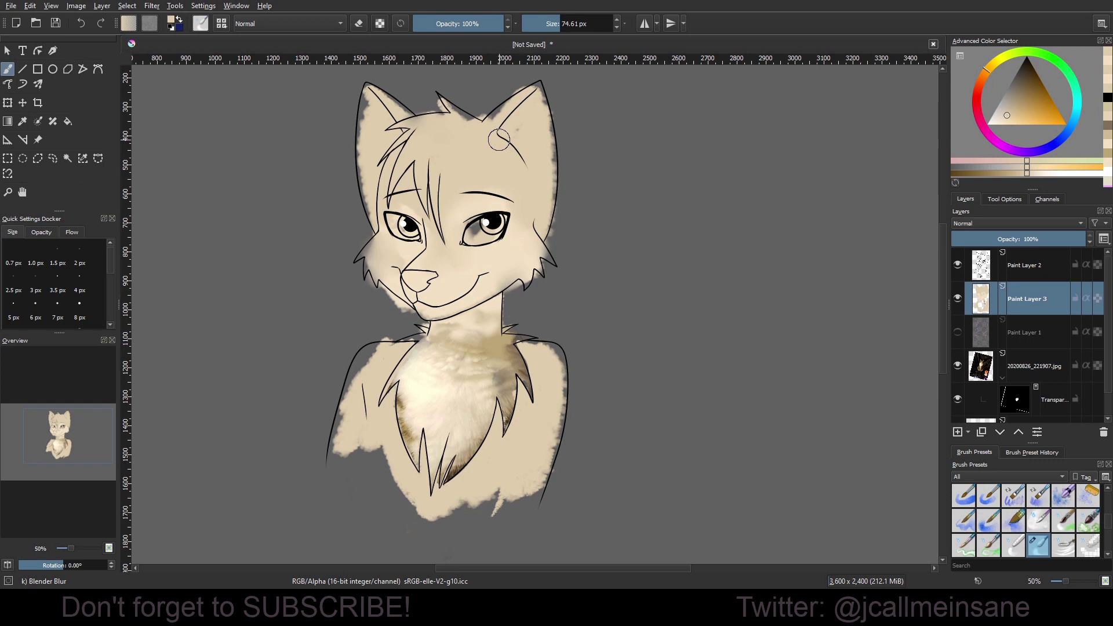
mouse_move(372, 376)
left_mouse_down()
mouse_move(371, 345)
mouse_move(349, 428)
mouse_move(419, 497)
mouse_move(408, 515)
mouse_move(417, 516)
mouse_move(362, 477)
mouse_move(464, 516)
mouse_move(497, 500)
mouse_move(515, 514)
mouse_move(491, 492)
mouse_move(505, 472)
mouse_move(510, 494)
mouse_move(543, 451)
mouse_move(542, 353)
mouse_move(552, 357)
mouse_move(556, 399)
mouse_move(530, 462)
mouse_move(531, 417)
mouse_move(528, 485)
mouse_move(474, 502)
left_mouse_up()
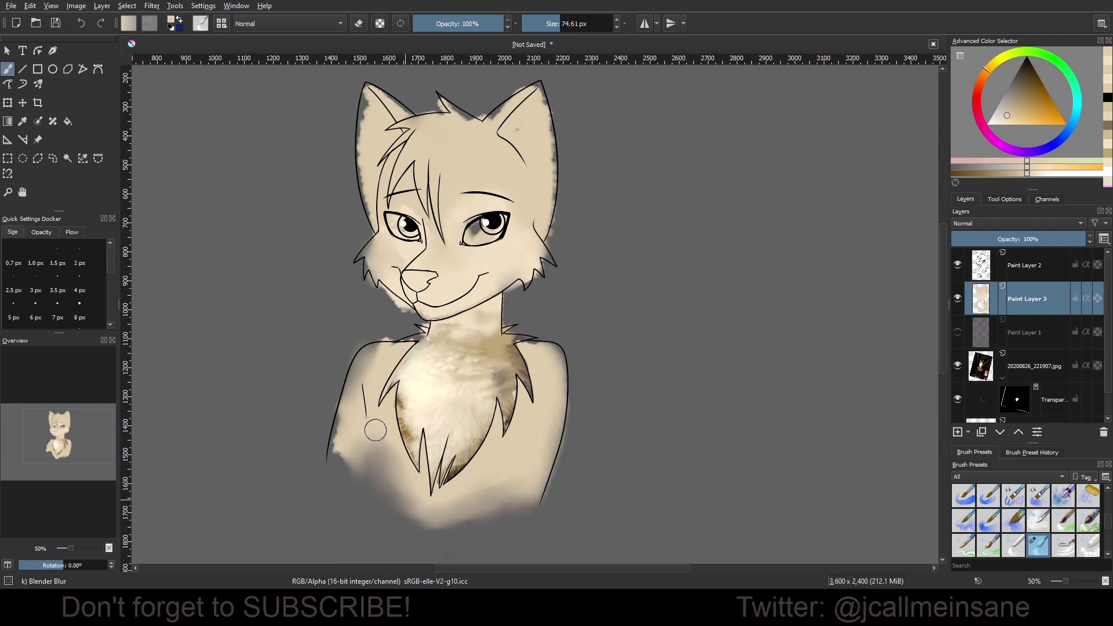
mouse_move(375, 430)
left_mouse_down()
mouse_move(397, 503)
mouse_move(578, 460)
left_mouse_up()
Touch up the chest tuft's shaded edge on the photo's transparency mask in black and white with the 57.86 px Custom Ink brush.
left_click(1044, 400)
right_click(558, 350)
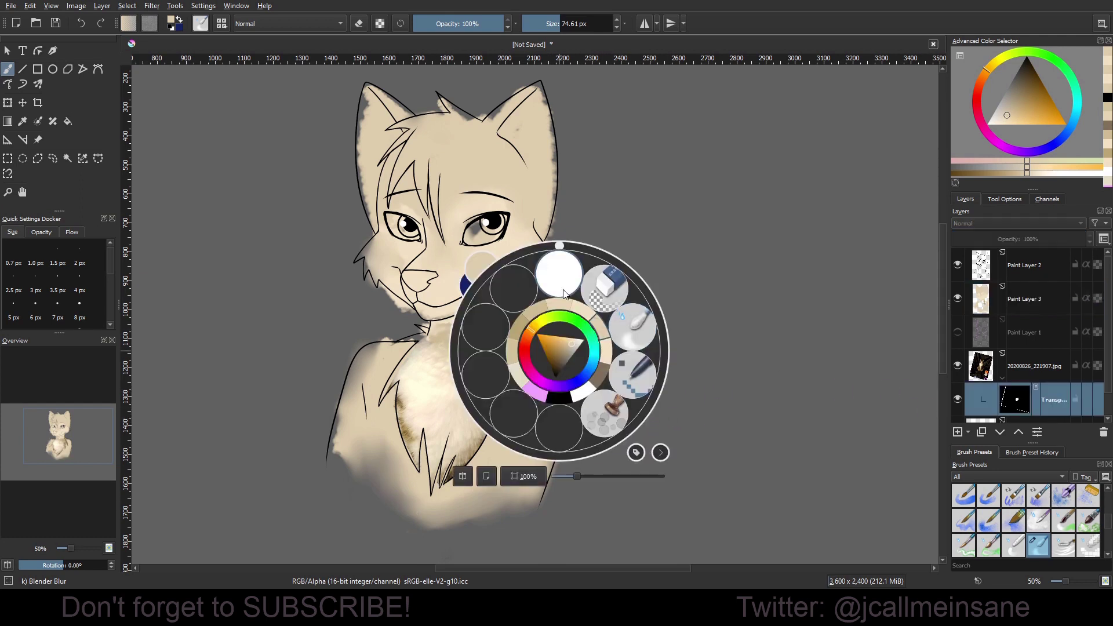
left_click(524, 336)
key("d")
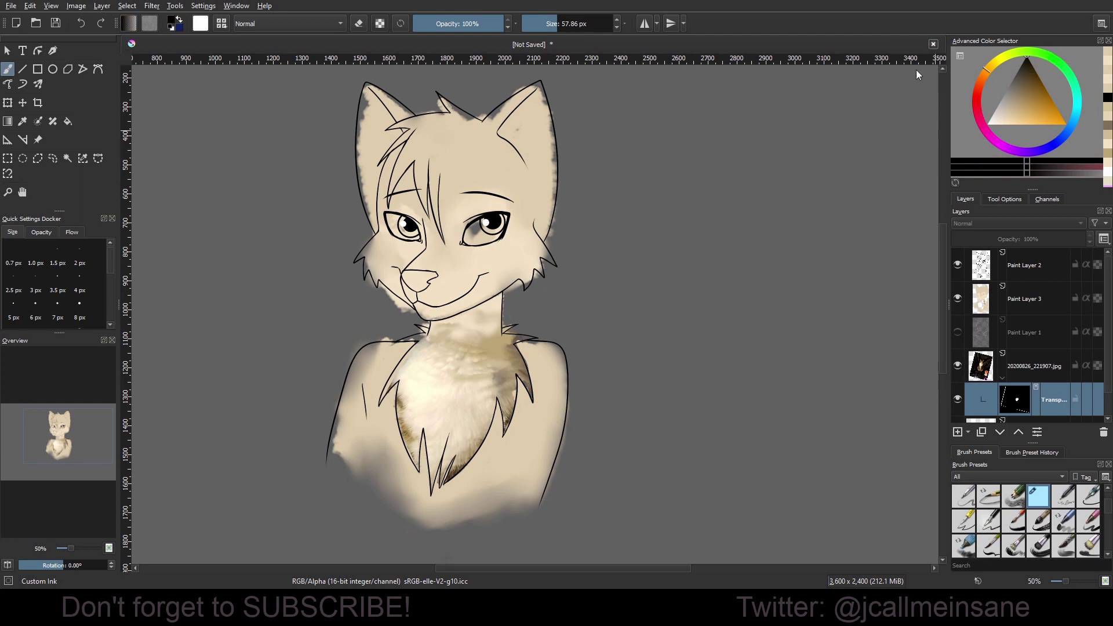
left_click(520, 387)
key("x")
left_click(520, 385)
left_click_drag(520, 385, 547, 384)
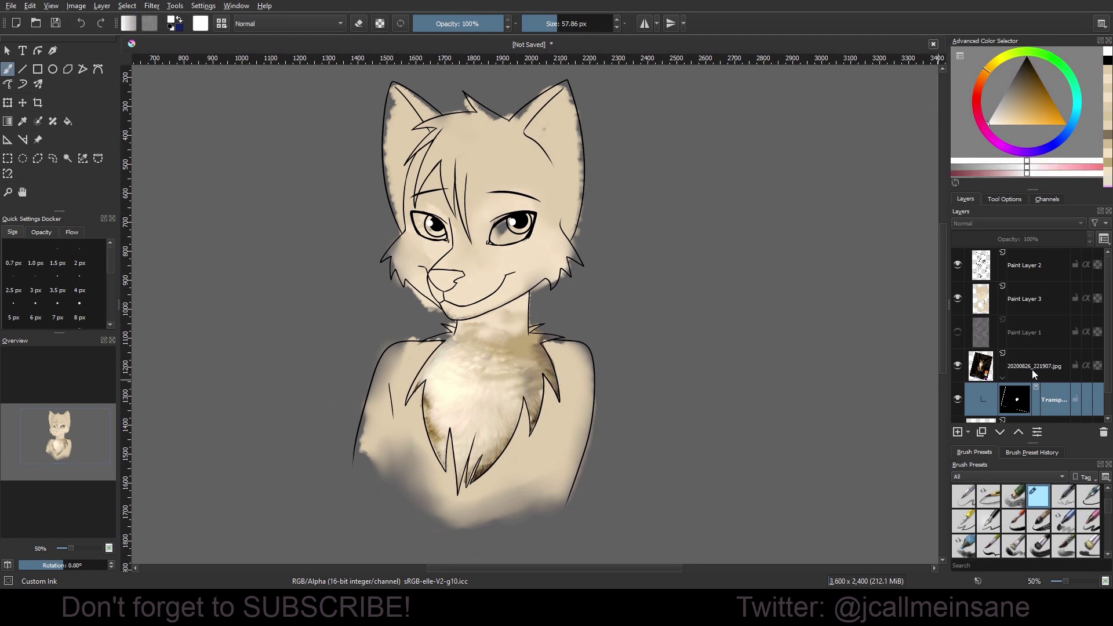
Duplicate the cat photo layer together with its mask and hide the original photo layer.
right_click(1032, 373)
left_click(986, 174)
left_click_drag(1110, 357, 1110, 371)
left_click(958, 386)
Fill the copied cat photo's transparency mask with black.
left_click(1015, 353)
key("x")
key("f")
left_click(695, 308)
key("b")
right_click(537, 381)
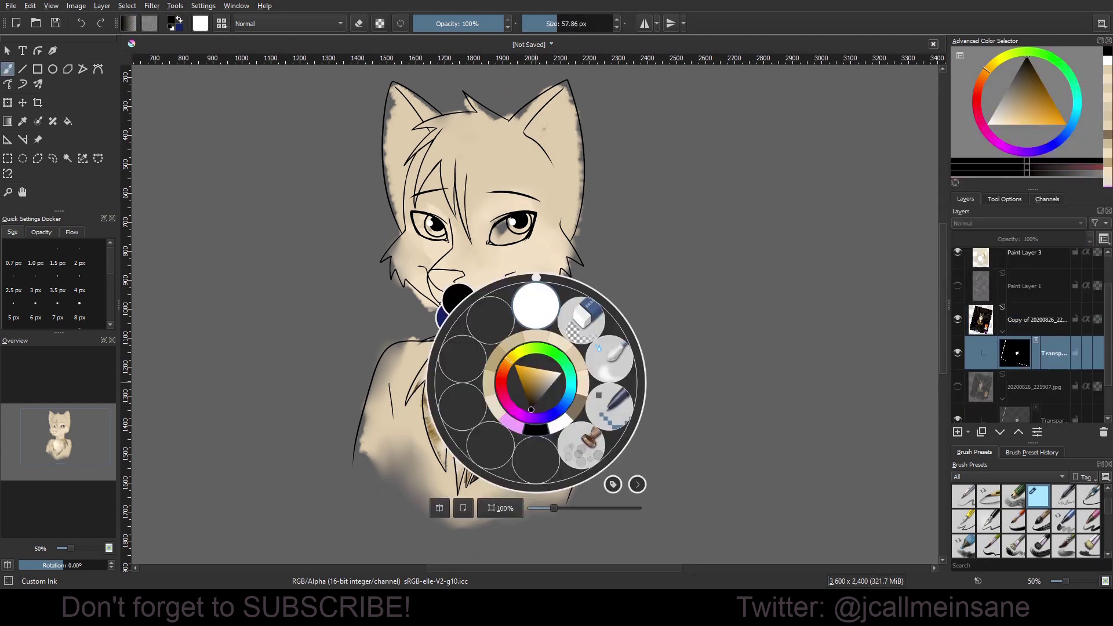
left_click_drag(800, 395, 801, 410)
Hide Paint Layer 3 and the copy's mask, and transform the copied cat photo to stand upright.
left_click(958, 252)
left_click(958, 353)
mouse_move(740, 473)
left_mouse_down()
mouse_move(735, 373)
mouse_move(743, 467)
left_mouse_up()
key("Page_Up")
key("ctrl+t")
scroll(591, 381, "down", 5)
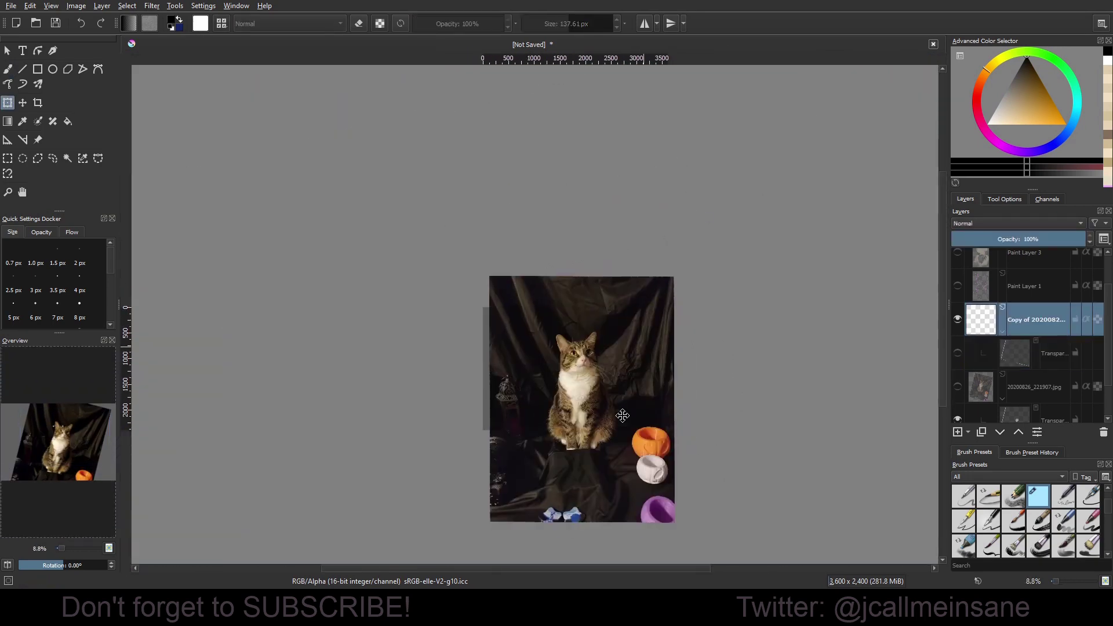
Reposition the copied cat photo so the cat's face lies over the wolf's head.
key("b")
left_click(102, 5)
left_click(38, 102)
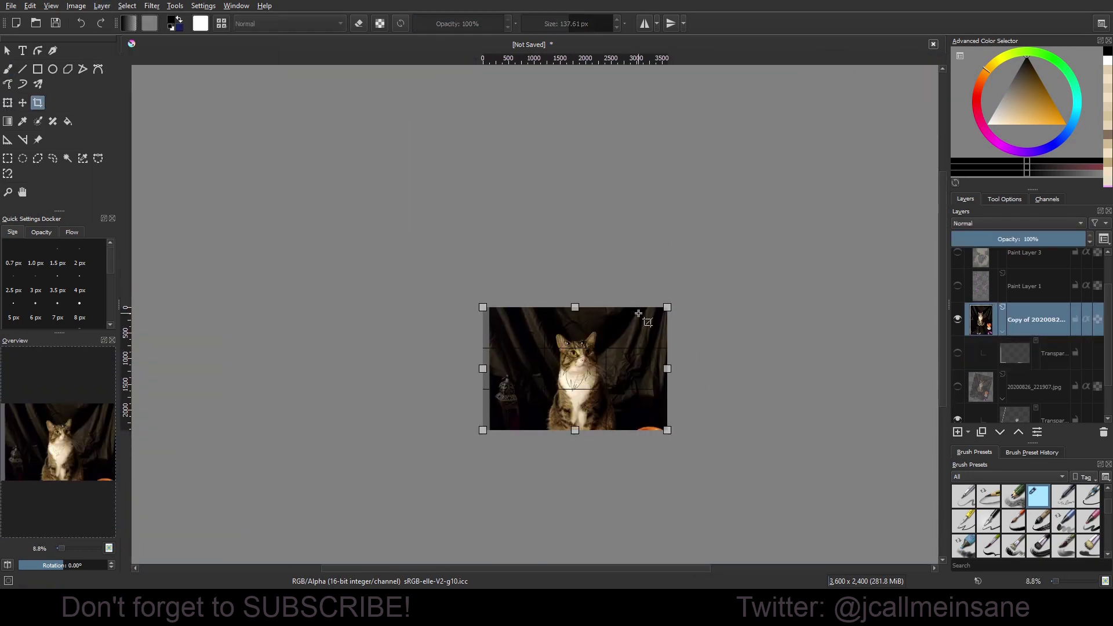
key("ctrl+t")
scroll(608, 374, "up", 4)
left_click_drag(528, 361, 514, 335)
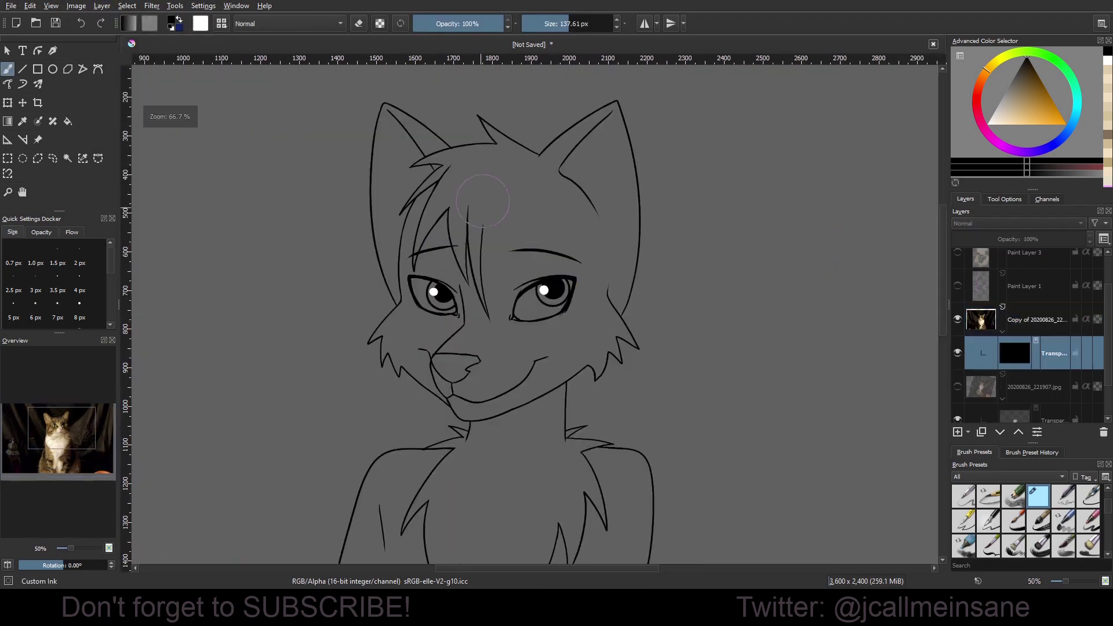
Reveal the cat's fur between the eyes on the copy's mask, and erase Paint Layer 3 there at 39% opacity and 108.10 px.
key("F5")
left_click(428, 23)
mouse_move(487, 299)
left_mouse_down()
mouse_move(456, 289)
mouse_move(520, 290)
left_mouse_up()
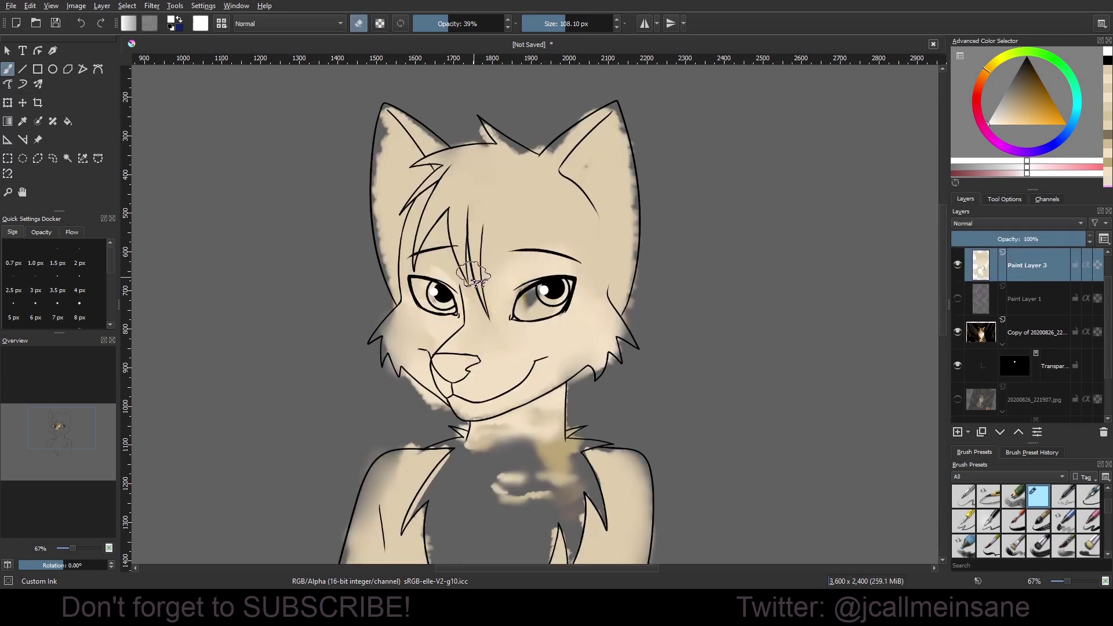
mouse_move(473, 274)
left_mouse_down()
mouse_move(501, 301)
mouse_move(486, 330)
mouse_move(447, 324)
mouse_move(493, 333)
mouse_move(458, 330)
left_mouse_up()
Paint browns and tans sampled from the cat's face around the brow and inner eyes on Paint Layer 3 at 100% opacity.
key("e")
left_click(504, 295, "ctrl")
left_click(511, 322, "ctrl")
left_click(492, 302, "ctrl")
left_click(530, 256, "ctrl")
left_click(516, 257, "ctrl")
mouse_move(542, 258)
left_mouse_down()
mouse_move(492, 264)
mouse_move(473, 232)
left_mouse_up()
left_click(504, 261, "ctrl")
left_click_drag(448, 251, 447, 268)
left_click(459, 261, "ctrl")
left_click(481, 250, "ctrl")
left_click(522, 217, "ctrl")
Soften the brown fur edges on the forehead and nose bridge with the Blender Blur brush at 67% opacity.
right_click(534, 207)
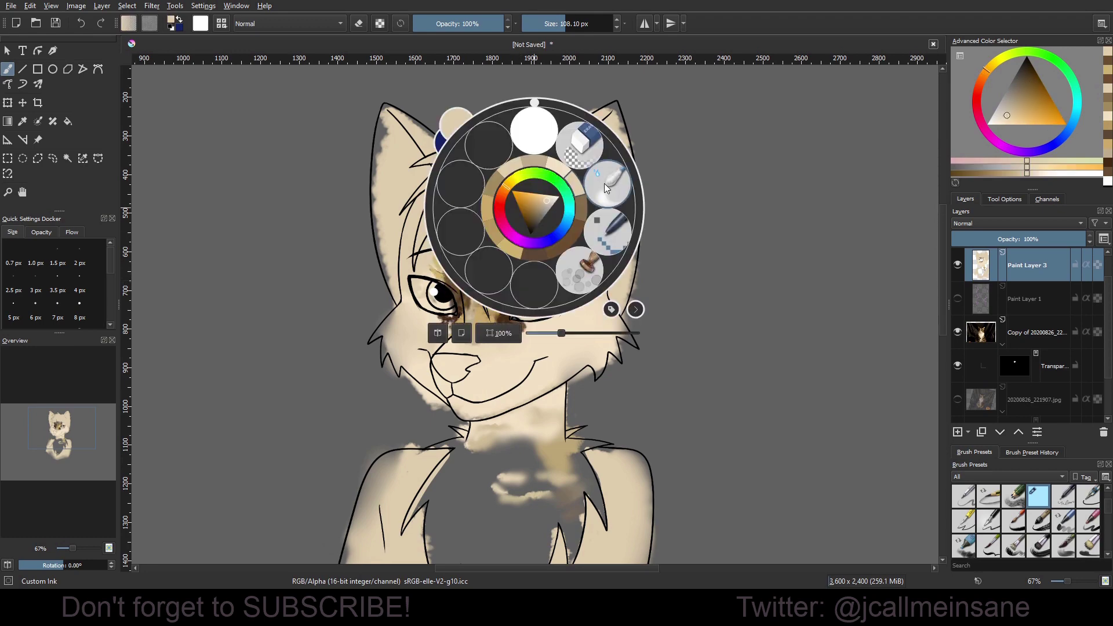
left_click(580, 143)
left_click_drag(524, 237, 490, 234)
left_click(456, 23)
left_click_drag(538, 264, 439, 270)
mouse_move(511, 337)
left_mouse_down()
mouse_move(444, 326)
mouse_move(525, 329)
mouse_move(503, 341)
left_mouse_up()
Touch up the top of the nose bridge with sampled browns, and blend it with the 22.06 px Blender Blur brush.
key("/")
left_click(505, 318, "ctrl")
left_click(519, 342, "ctrl")
left_click(464, 326, "ctrl")
key("slash")
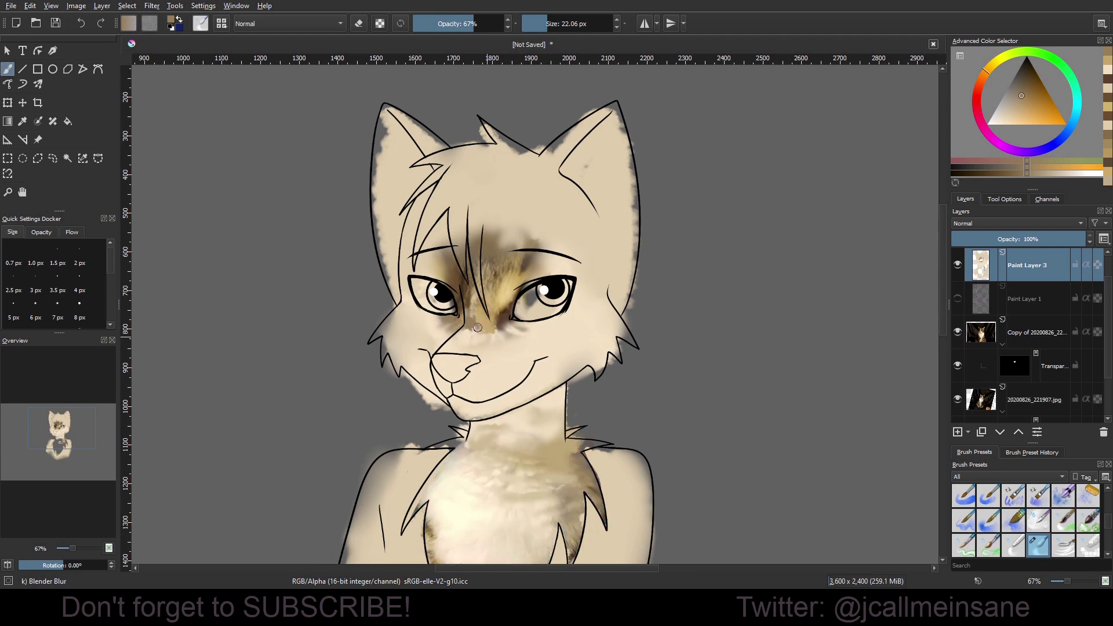
Paint cream and brown fur strokes above the brow with the 65.13 px Custom Ink brush, lowering its opacity to 56%.
key("slash")
left_click(481, 329, "ctrl")
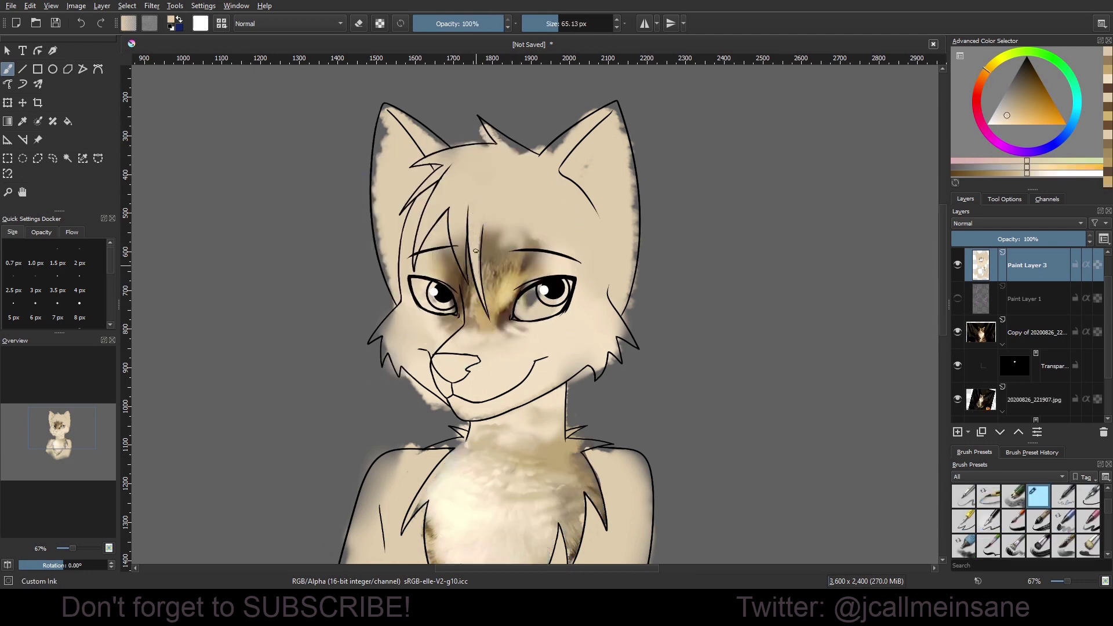
left_click_drag(508, 244, 490, 233)
left_click(464, 23)
left_click(455, 274, "ctrl")
left_click_drag(453, 268, 448, 253)
left_click(521, 265, "ctrl")
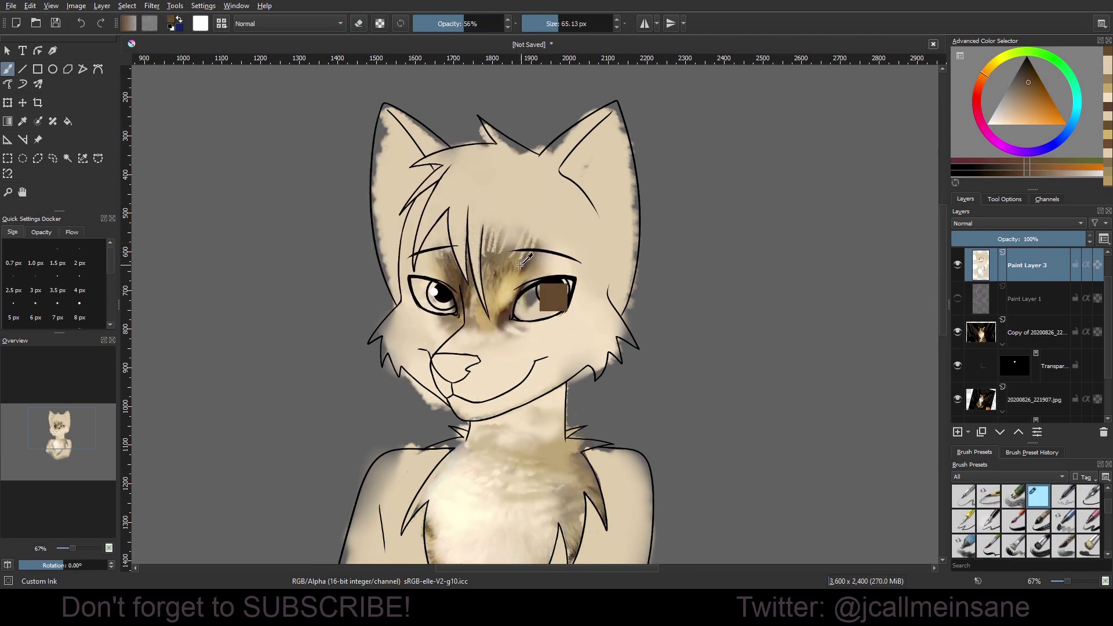
left_click_drag(521, 261, 525, 246)
left_click(530, 228, "ctrl")
mouse_move(531, 241)
left_mouse_down()
mouse_move(534, 232)
mouse_move(527, 273)
mouse_move(493, 235)
mouse_move(503, 238)
left_mouse_up()
Shade the inner corners of the eyes with sampled dark brown at 28% opacity.
left_click(439, 23)
left_click(501, 255, "ctrl")
left_click(504, 318, "ctrl")
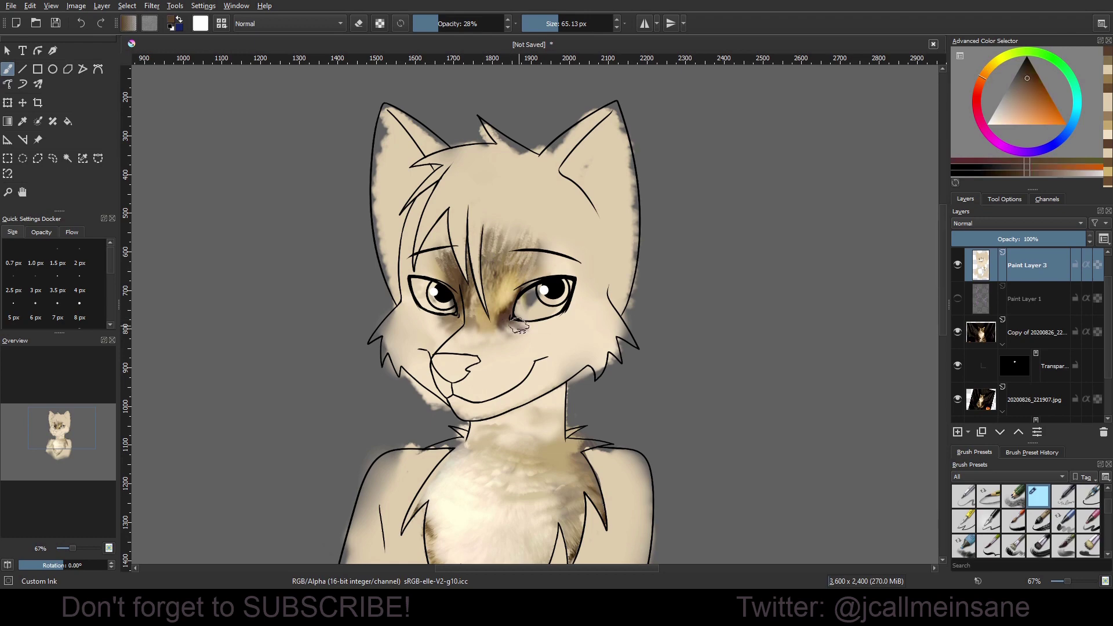
key("e")
key("e")
left_click_drag(461, 326, 446, 319)
Refine the fur edge beneath the eye and on the nose bridge with sampled cream and the eraser at 37.46 px.
key("e")
left_click(532, 328, "ctrl")
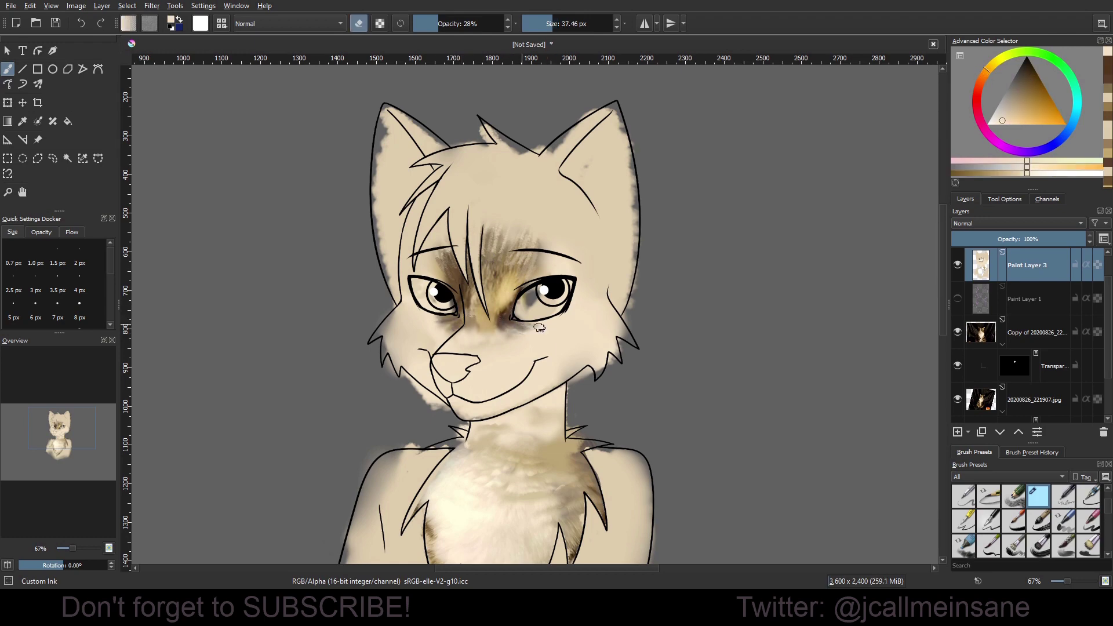
key("e")
left_click_drag(540, 329, 516, 324)
key("e")
key("e")
left_click(473, 322, "ctrl")
key("e")
key("e")
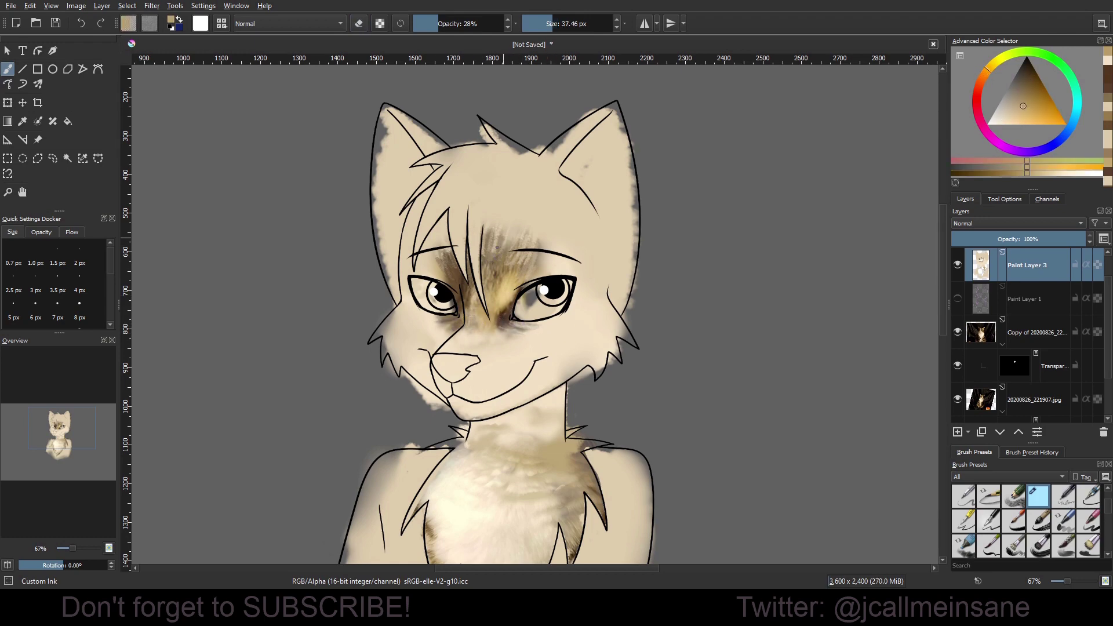
Blend the inner brow fur on both sides with sampled browns and tans at 28% opacity and 37.46 px.
left_click(489, 267, "ctrl")
mouse_move(488, 265)
left_mouse_down()
mouse_move(486, 251)
mouse_move(501, 270)
mouse_move(442, 271)
left_mouse_up()
left_click(520, 267, "ctrl")
left_click(462, 266, "ctrl")
left_click(455, 268, "ctrl")
key("e")
left_click(450, 267, "ctrl")
left_click(442, 271, "ctrl")
left_click(454, 270, "ctrl")
Blend the brow fur above and around the eyes with sampled cream at 21% opacity and 45 px.
left_click_drag(527, 285, 538, 251)
left_click(538, 251, "ctrl")
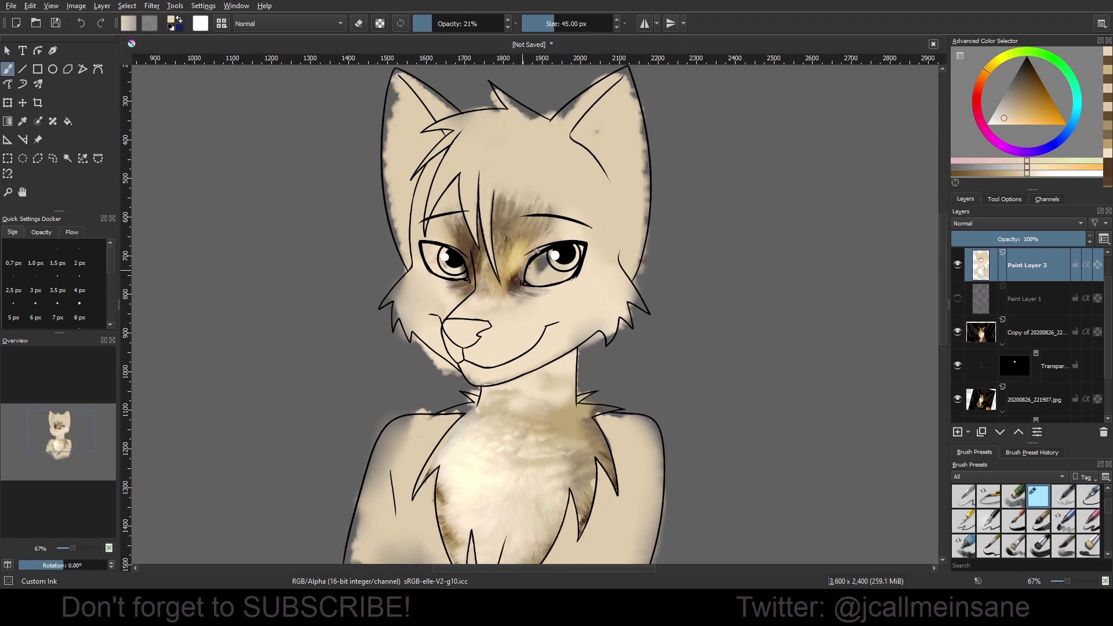
left_click_drag(463, 257, 455, 282)
mouse_move(692, 206)
left_mouse_down()
mouse_move(705, 179)
mouse_move(702, 229)
left_mouse_up()
left_click(566, 279, "ctrl")
Paint the whites of both eyes in pure white with the Custom Ink brush.
right_click(494, 188)
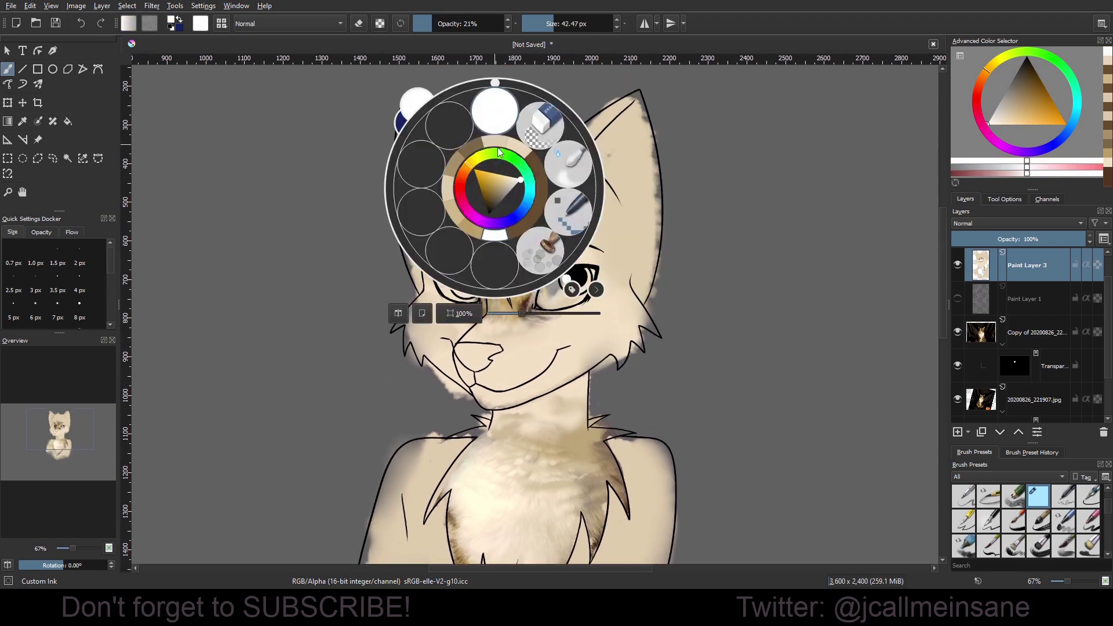
left_click(494, 108)
left_click_drag(574, 275, 545, 304)
mouse_move(444, 273)
left_mouse_down()
mouse_move(458, 279)
mouse_move(447, 284)
left_mouse_up()
Paint both irises green with the Custom Ink brush at 100% opacity and 20.87 px.
left_click(1047, 55)
left_click(1041, 96)
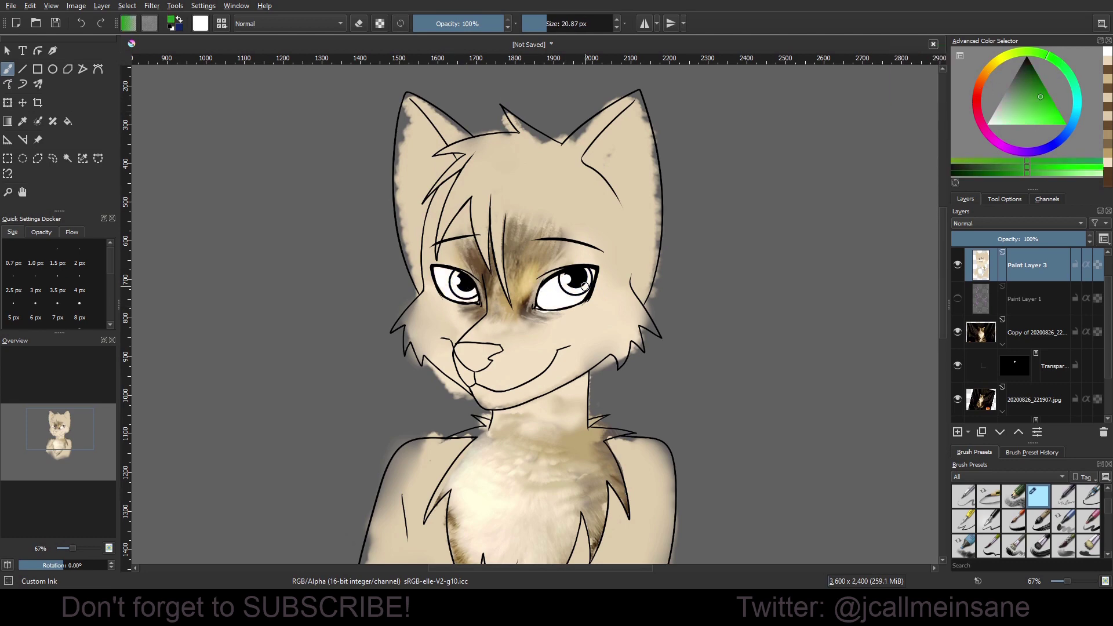
left_click_drag(586, 274, 566, 287)
left_click_drag(455, 275, 474, 293)
Fill the fur edges of the ears, head, cheeks and neck out to the lineart with sampled cream at 100% opacity and 20.87 px.
scroll(588, 226, "down", 1)
left_click(620, 225, "ctrl")
left_click_drag(638, 272, 624, 131)
mouse_move(558, 161)
left_mouse_down()
mouse_move(525, 140)
mouse_move(455, 130)
left_mouse_up()
left_click_drag(455, 267, 450, 149)
left_click_drag(461, 293, 453, 322)
left_click_drag(638, 293, 611, 333)
left_click(608, 310, "ctrl")
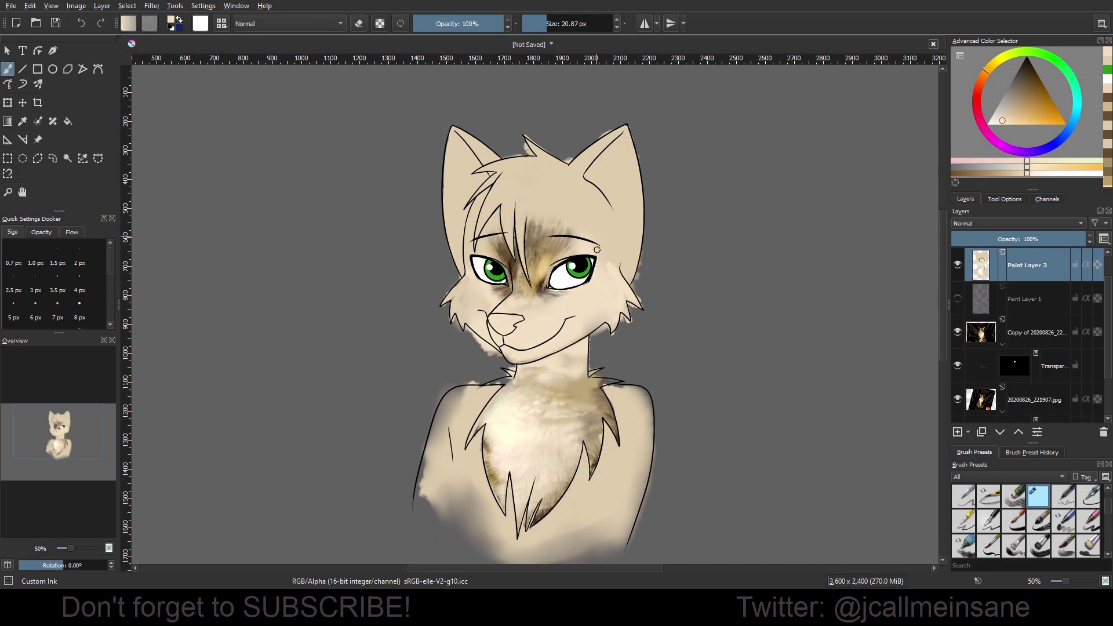
left_click_drag(469, 290, 459, 325)
left_click_drag(455, 290, 444, 316)
left_click_drag(504, 357, 606, 322)
key("/")
key("bracketright")
key("i")
key("i")
key("i")
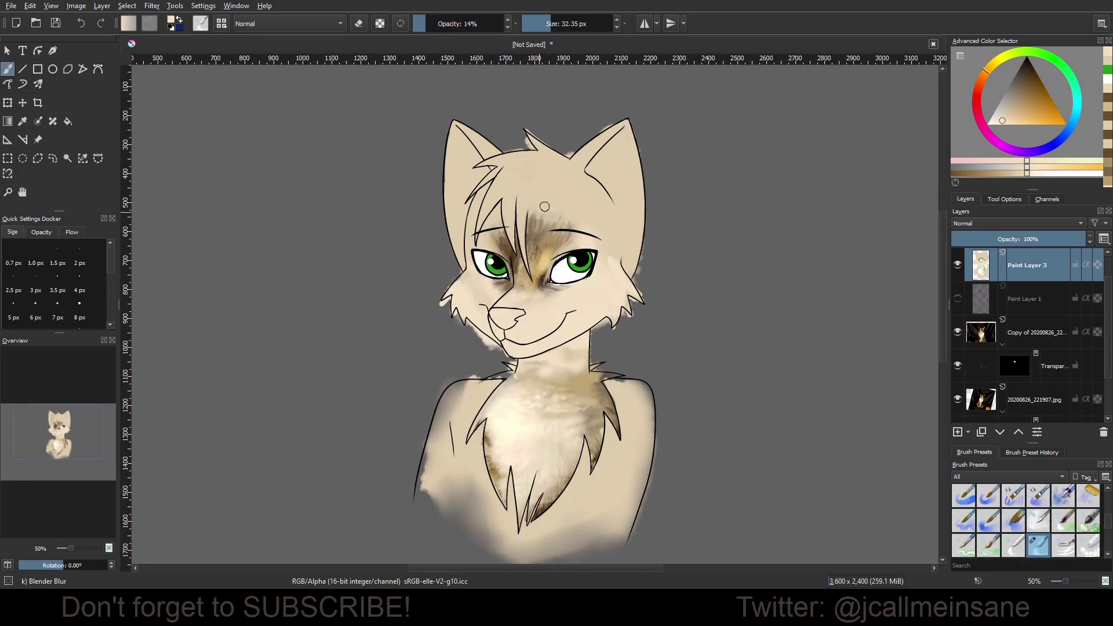
key("/")
Paint the nose dusty pink with the Custom Ink brush at 100% opacity and 20.87 px.
mouse_move(661, 371)
left_mouse_down()
mouse_move(649, 326)
mouse_move(613, 324)
left_mouse_up()
left_click(978, 96)
left_click(1019, 103)
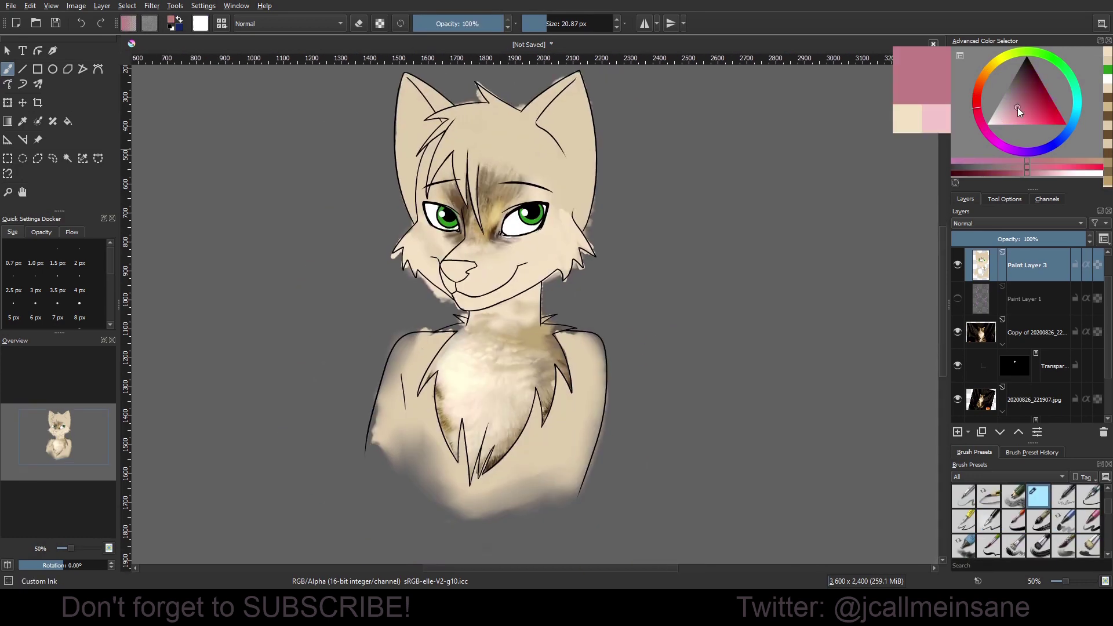
left_click_drag(454, 263, 451, 270)
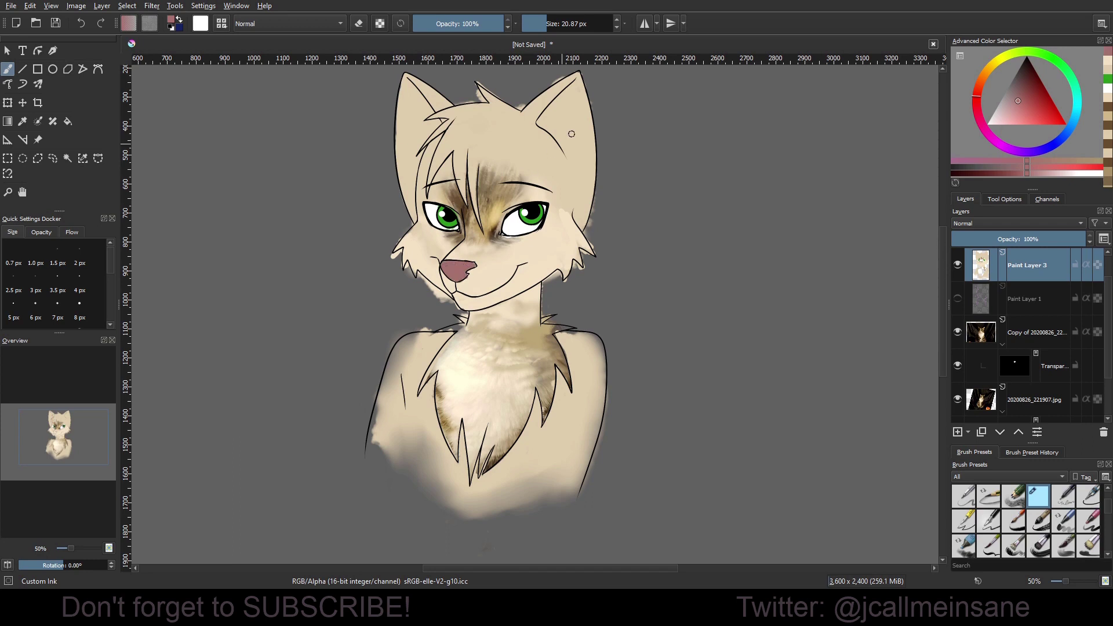
Draw a flared cloth outline with a centre fold line in black beside the character on Paint Layer 2.
left_click_drag(643, 217, 655, 234)
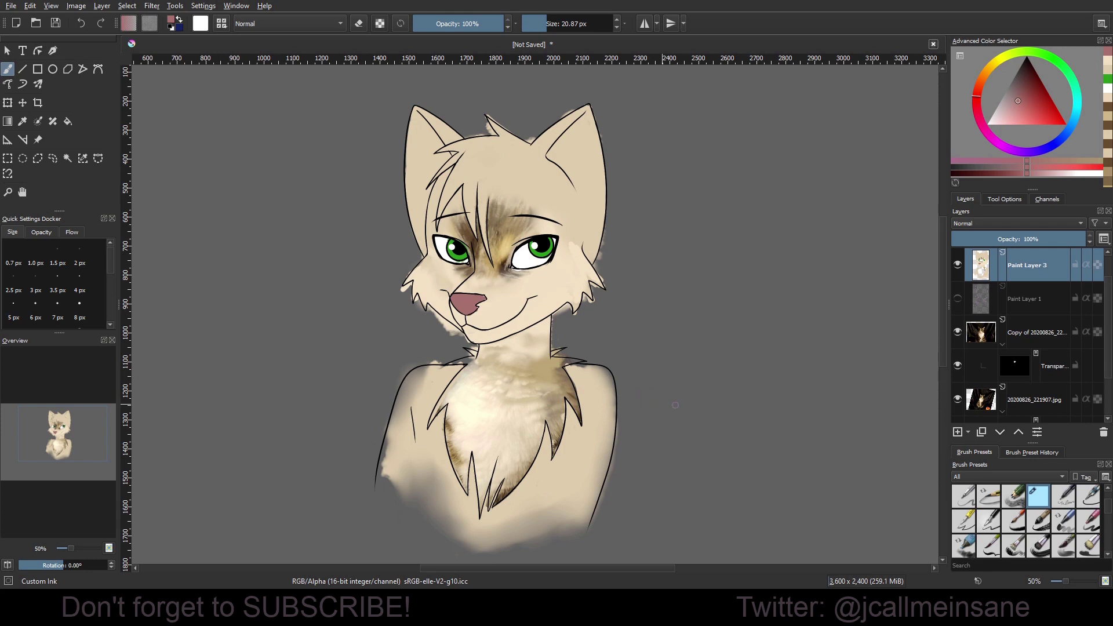
mouse_move(693, 417)
left_mouse_down()
mouse_move(689, 427)
mouse_move(621, 393)
mouse_move(617, 375)
mouse_move(695, 368)
left_mouse_up()
scroll(669, 385, "down", 1)
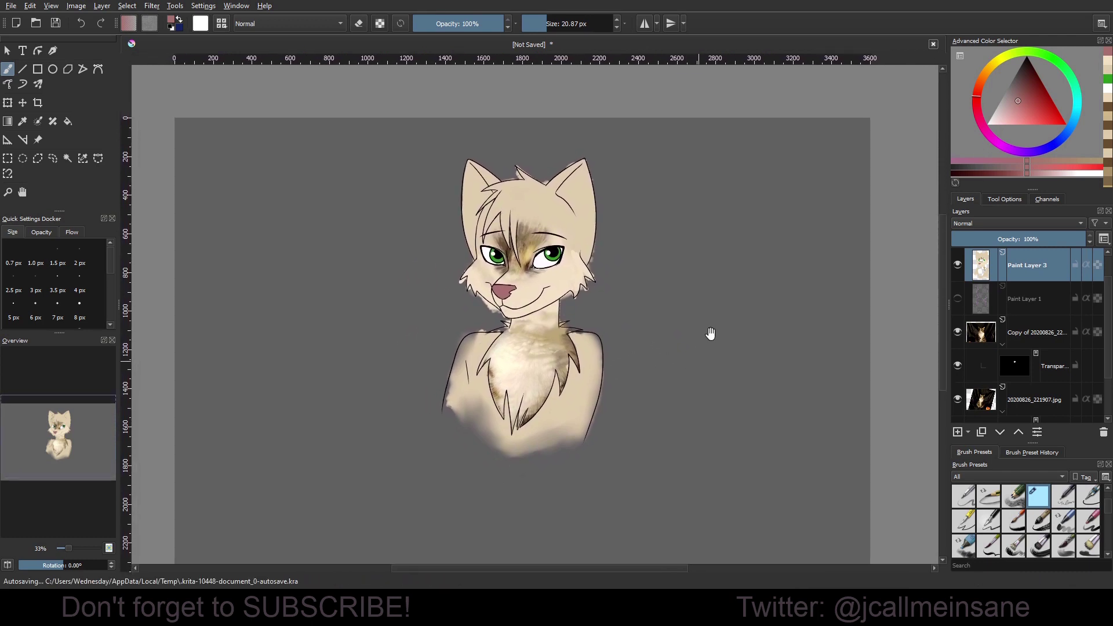
right_click(558, 336)
left_click(731, 209)
left_click_drag(1005, 101, 1038, 43)
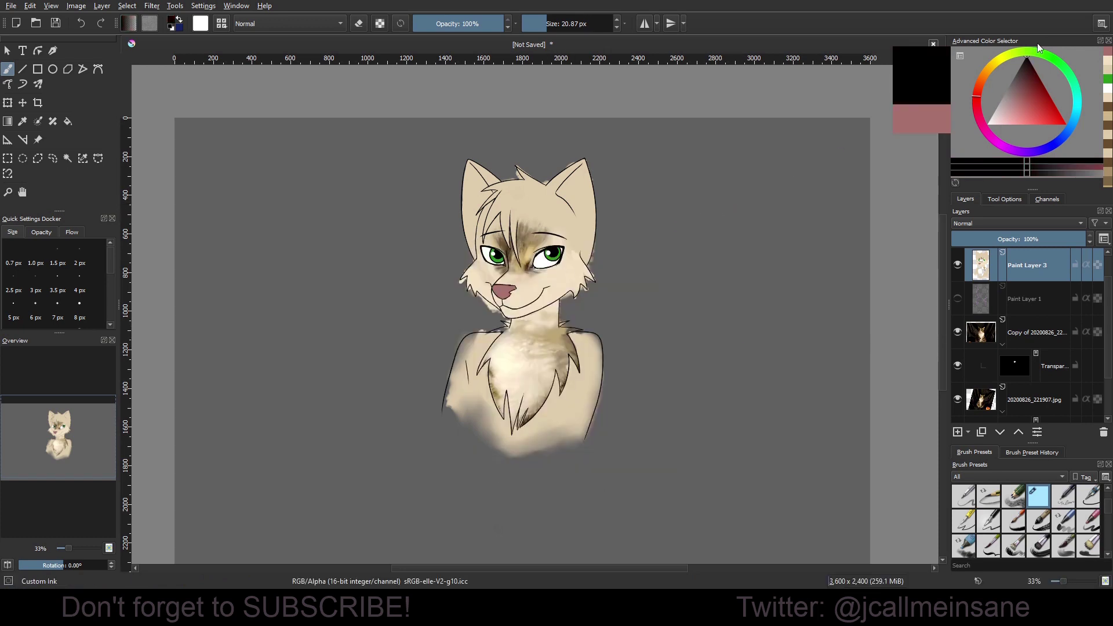
left_click_drag(1110, 293, 1109, 270)
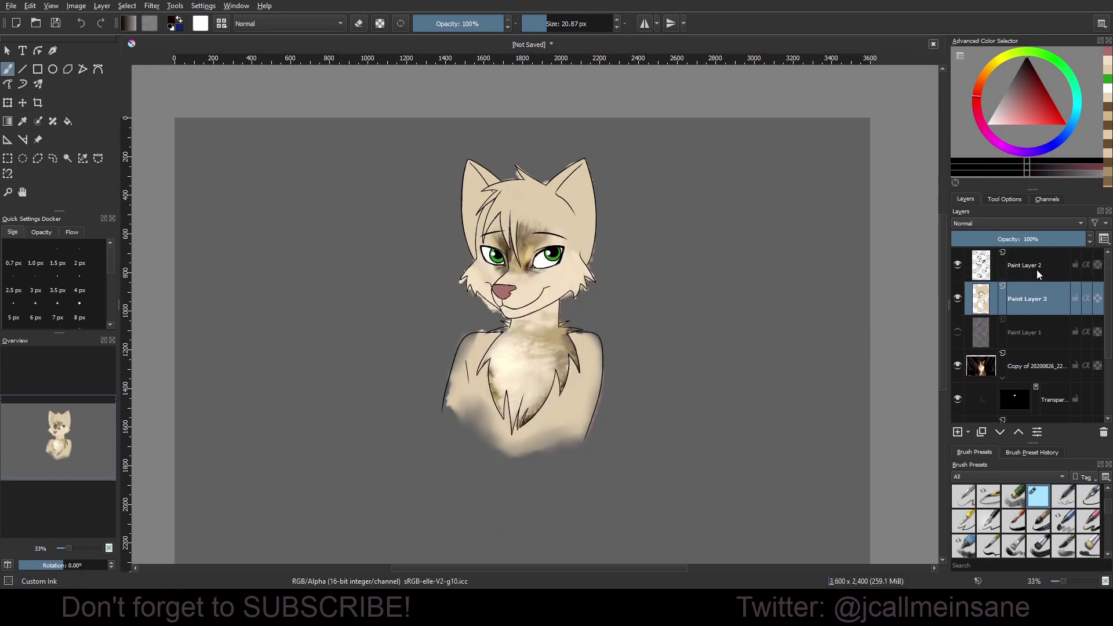
left_click(1037, 270)
left_click_drag(728, 284, 643, 307)
mouse_move(648, 190)
left_mouse_down()
mouse_move(617, 432)
mouse_move(664, 442)
left_mouse_up()
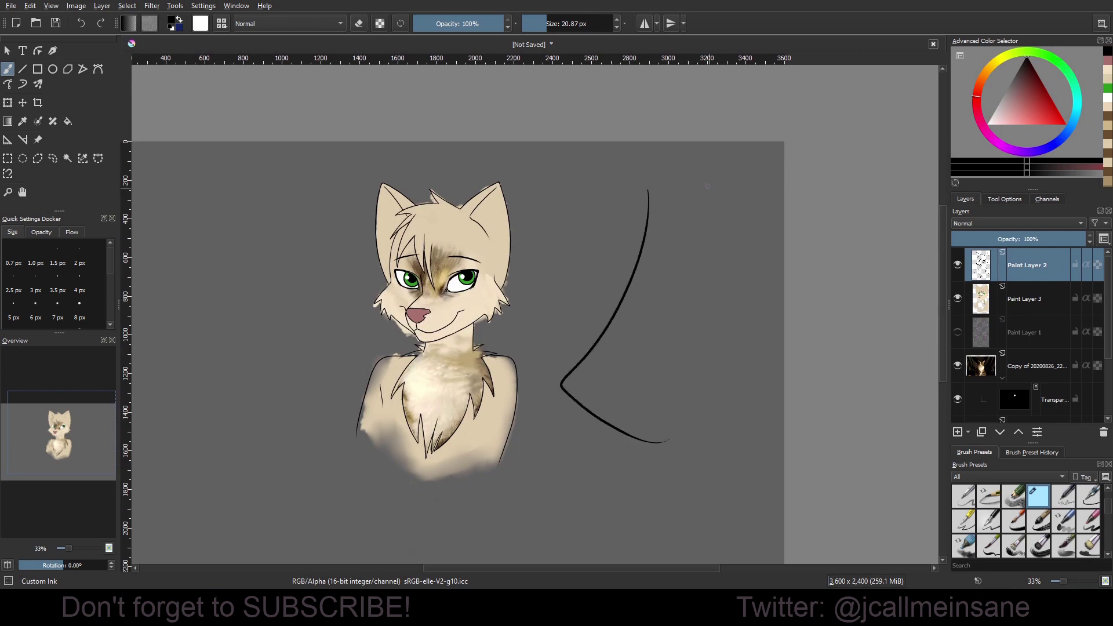
mouse_move(691, 190)
left_mouse_down()
mouse_move(718, 314)
mouse_move(653, 445)
left_mouse_up()
left_click_drag(670, 281, 660, 467)
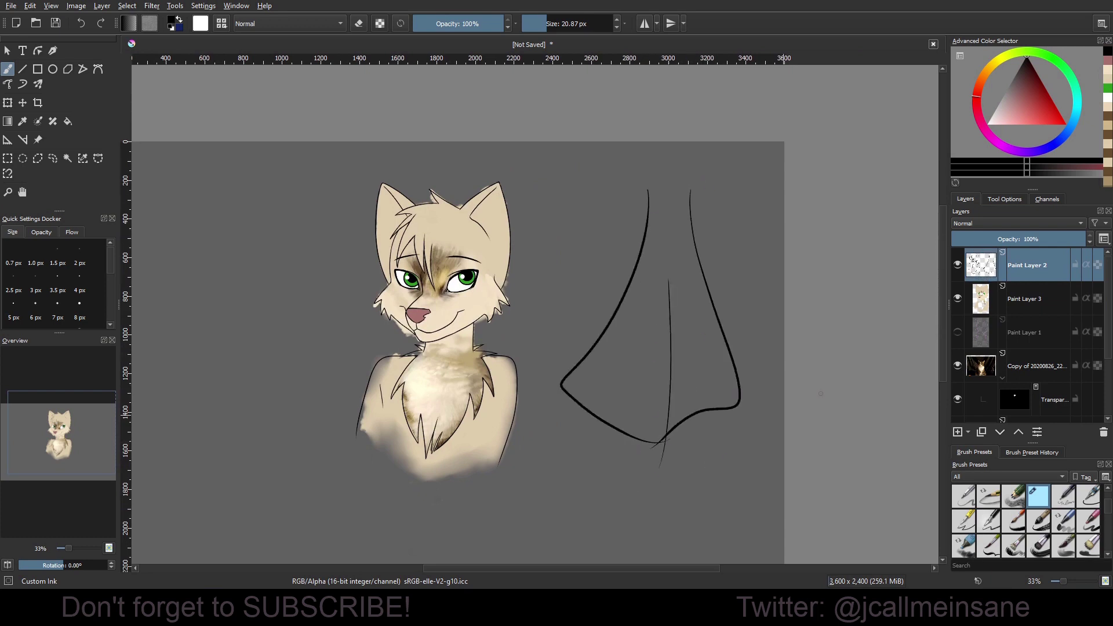
Reveal the photo's dark cloth inside the outline by painting white on the copied photo's transparency mask with Custom Ink at 100% opacity and 99.93 px.
right_click(851, 371)
left_click(875, 341)
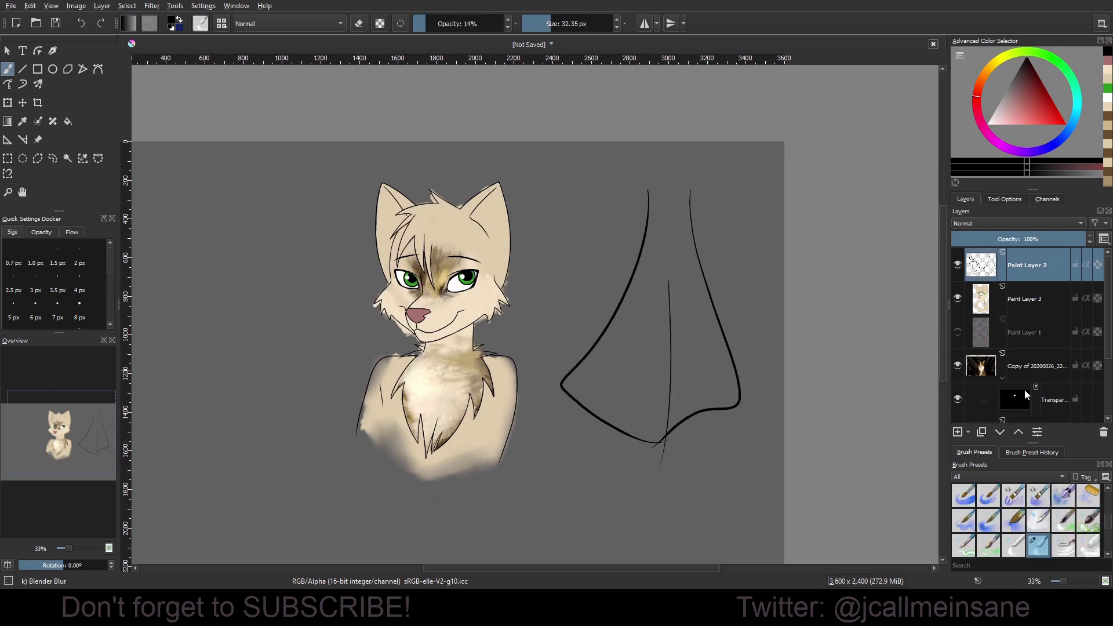
left_click(1025, 394)
left_click(987, 124)
left_click_drag(633, 339, 689, 350)
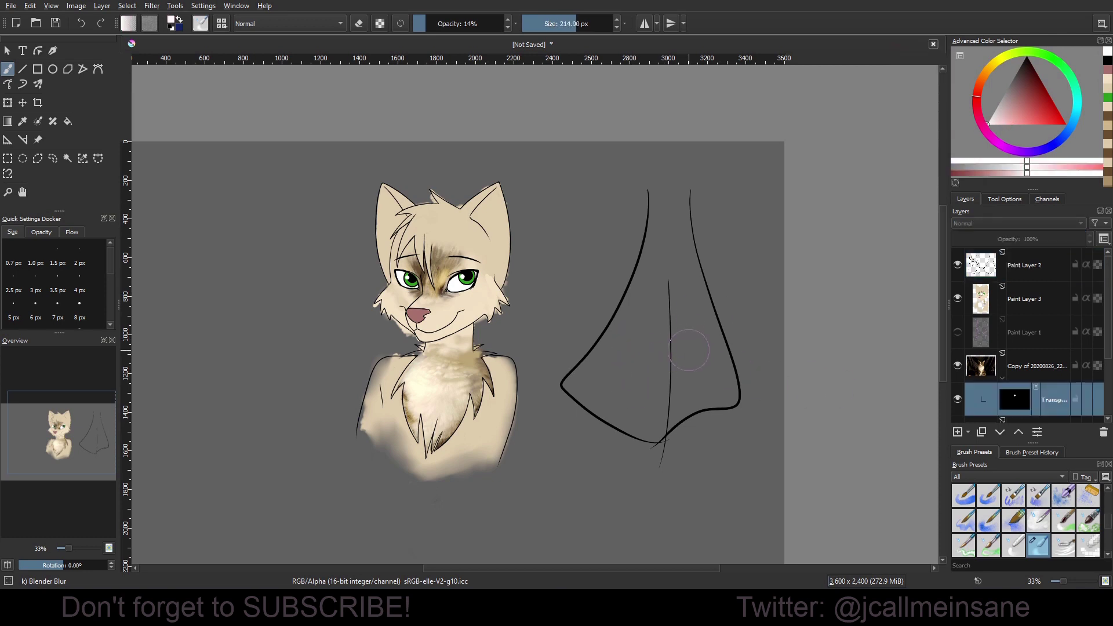
left_click(500, 23)
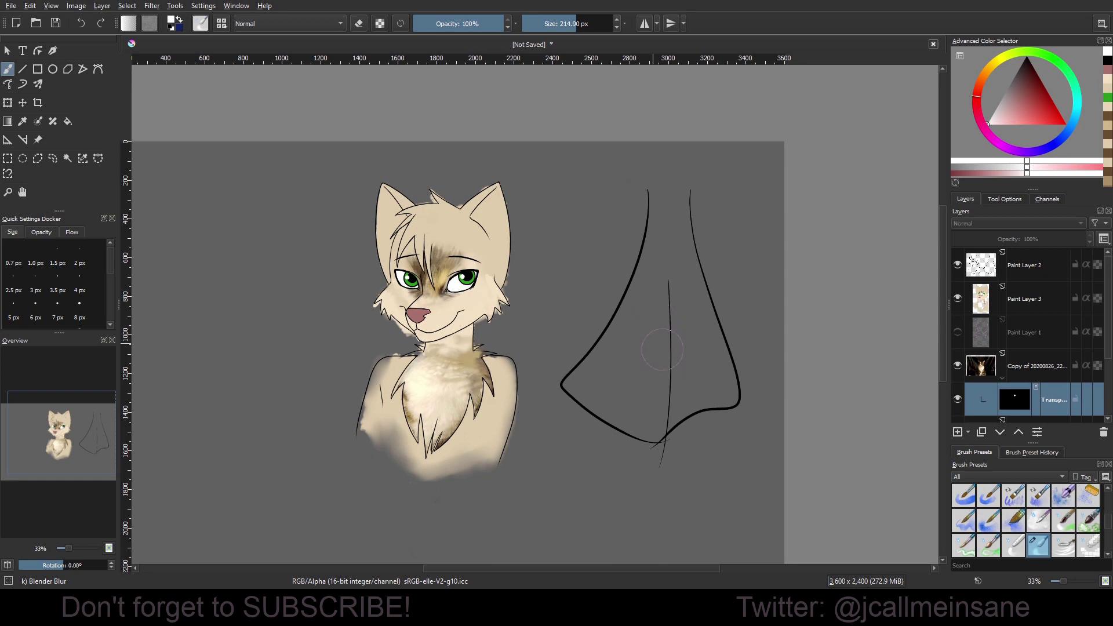
right_click(704, 295)
left_click(654, 345)
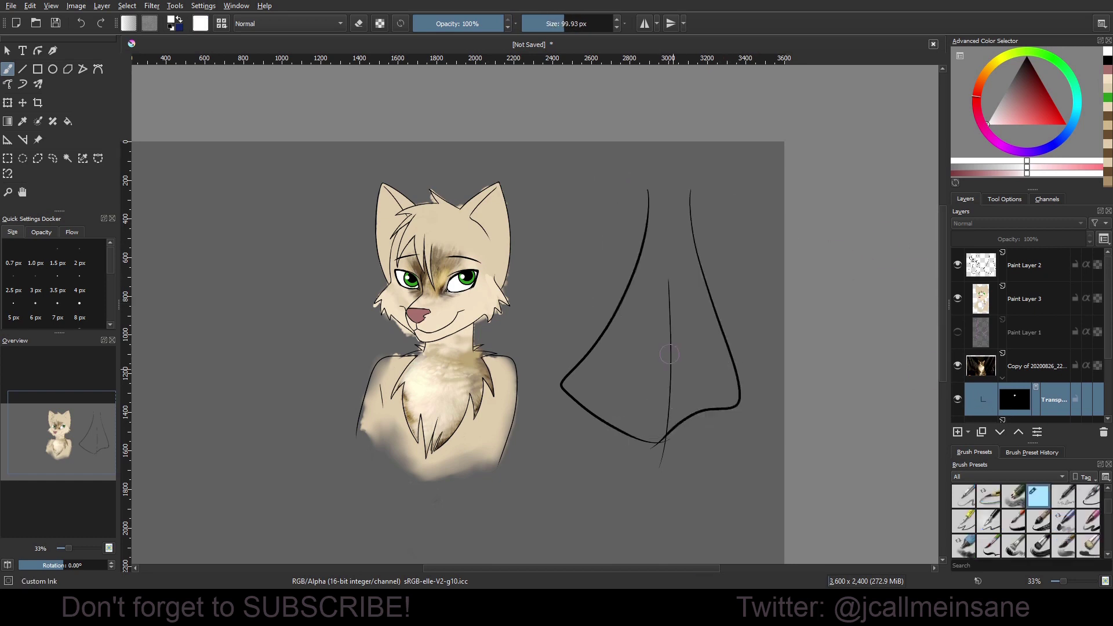
mouse_move(670, 354)
left_mouse_down()
mouse_move(679, 325)
mouse_move(710, 371)
mouse_move(678, 223)
mouse_move(725, 399)
mouse_move(706, 385)
mouse_move(663, 411)
mouse_move(628, 412)
mouse_move(603, 325)
mouse_move(560, 394)
mouse_move(614, 406)
mouse_move(644, 436)
mouse_move(646, 417)
left_mouse_up()
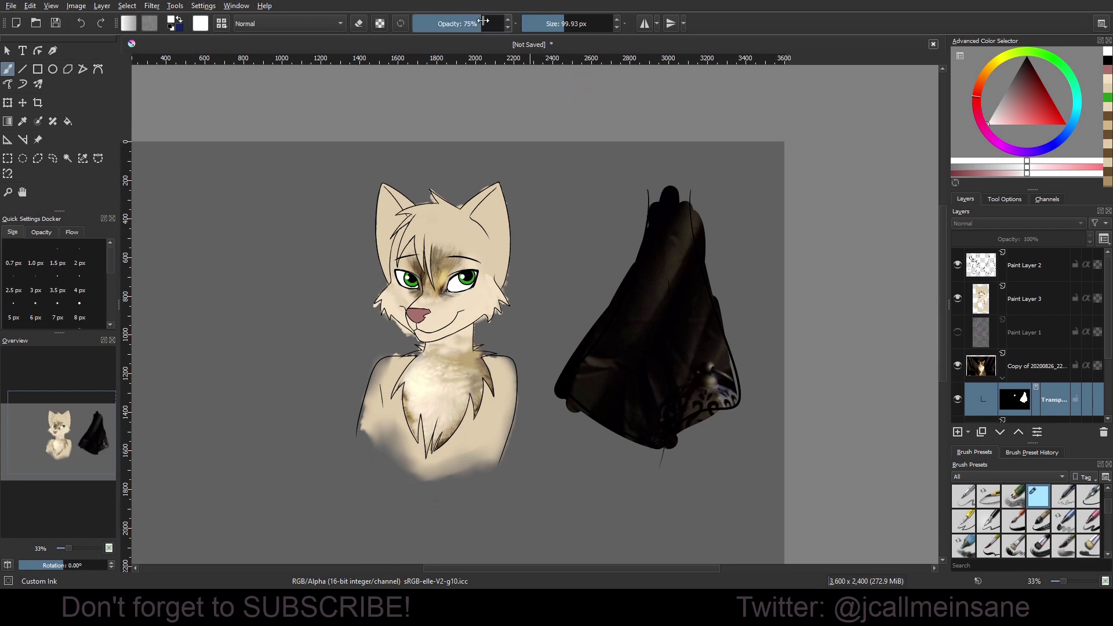
Try shading the revealed cloth on the transparency mask with a 163.42 px eraser at 22% opacity.
key("e")
left_click(432, 21)
left_click_drag(635, 268, 648, 269, "shift")
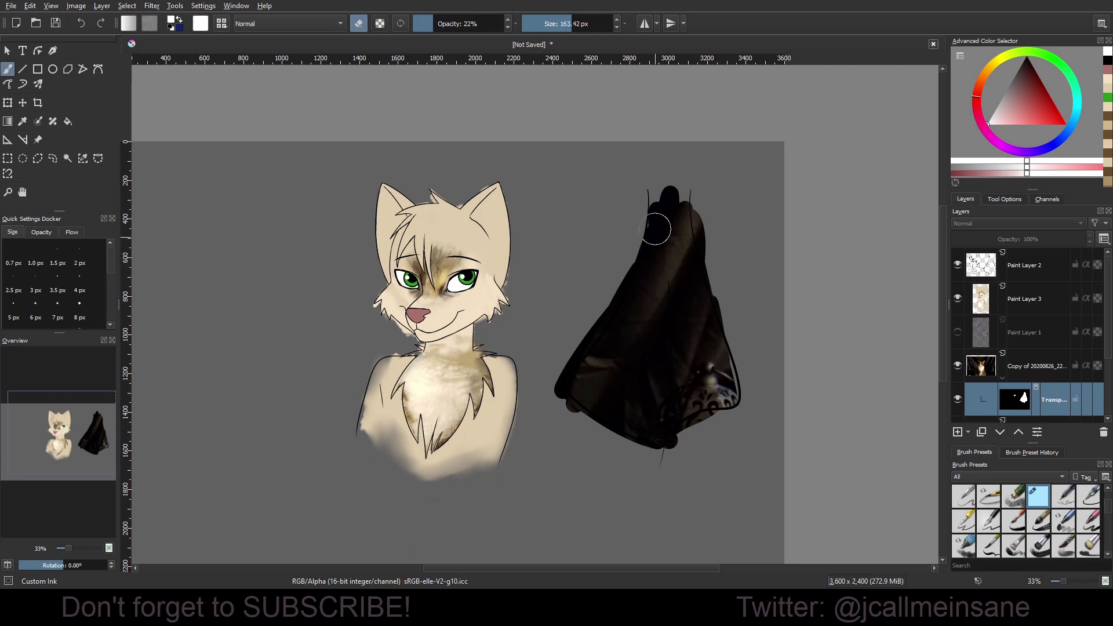
left_click_drag(662, 216, 627, 397)
left_click_drag(668, 261, 648, 385)
Undo the cloth strokes on the transparency mask and set the Custom Ink brush to 39% opacity with erasing off.
key("ctrl+z")
key("ctrl+z")
left_click(421, 23)
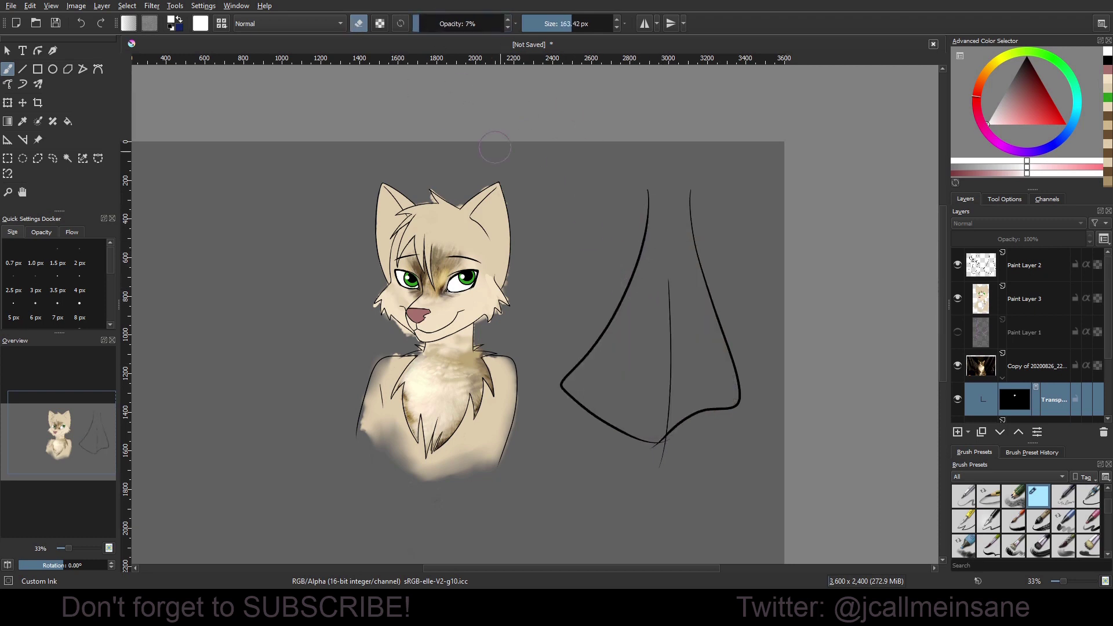
left_click(456, 25)
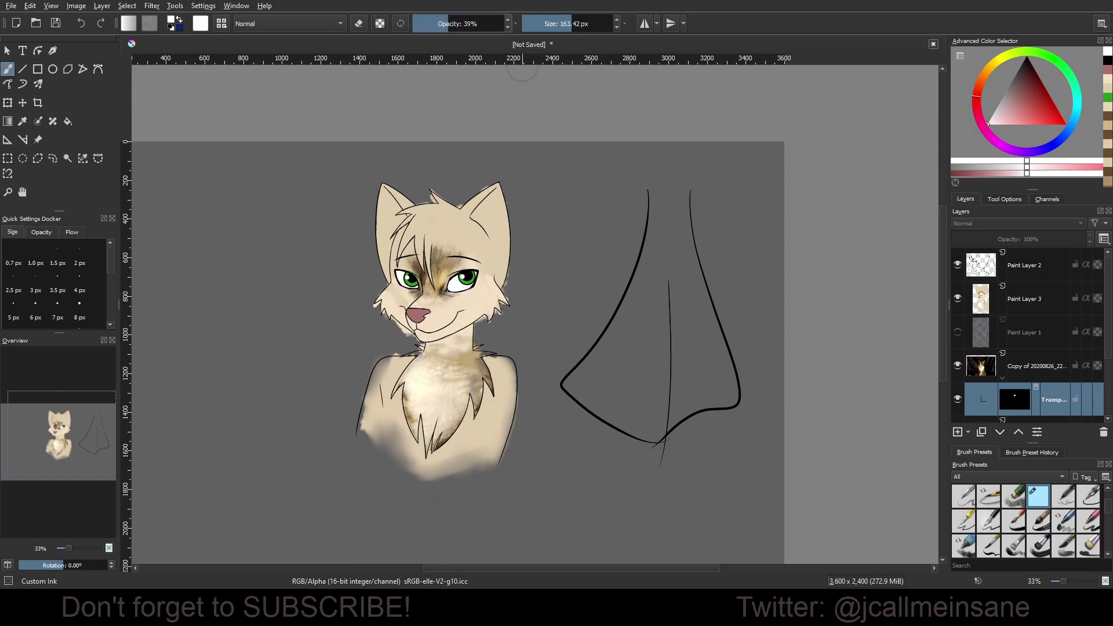
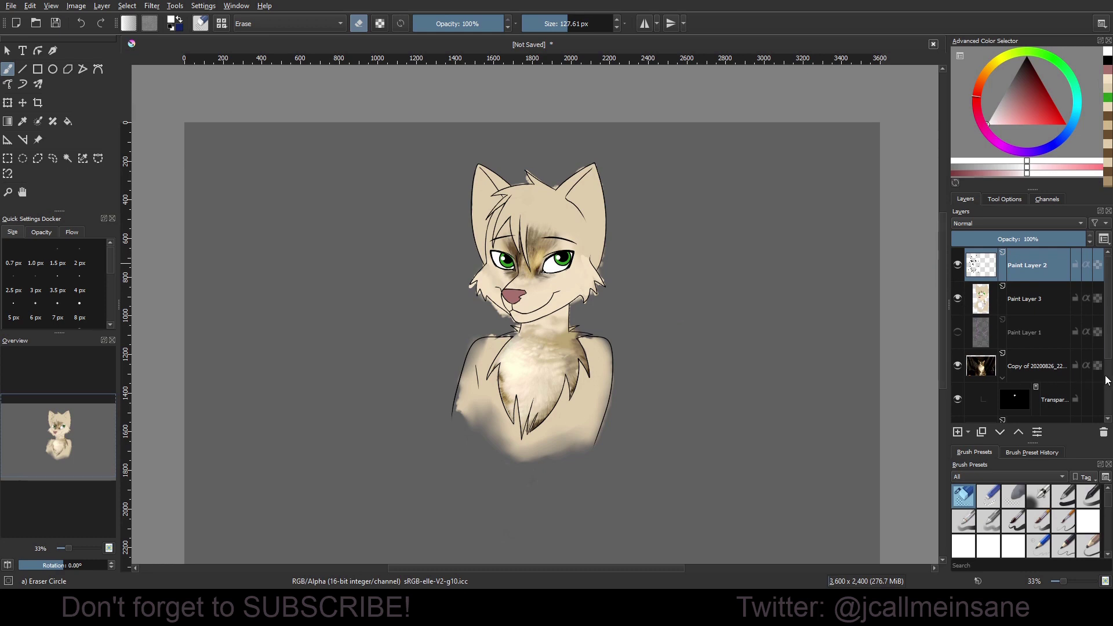
Keep the copied cat photo's mask expanded in the layer stack and collapse the mask under 20200826_221907.jpg.
scroll(995, 369, "down", 3)
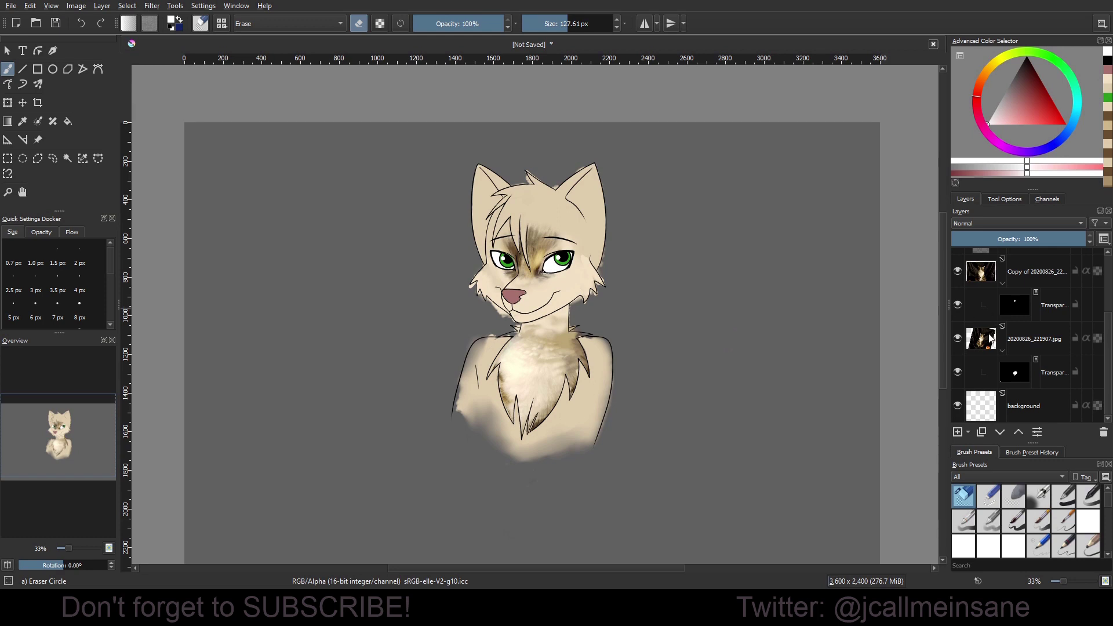
left_click(1002, 283)
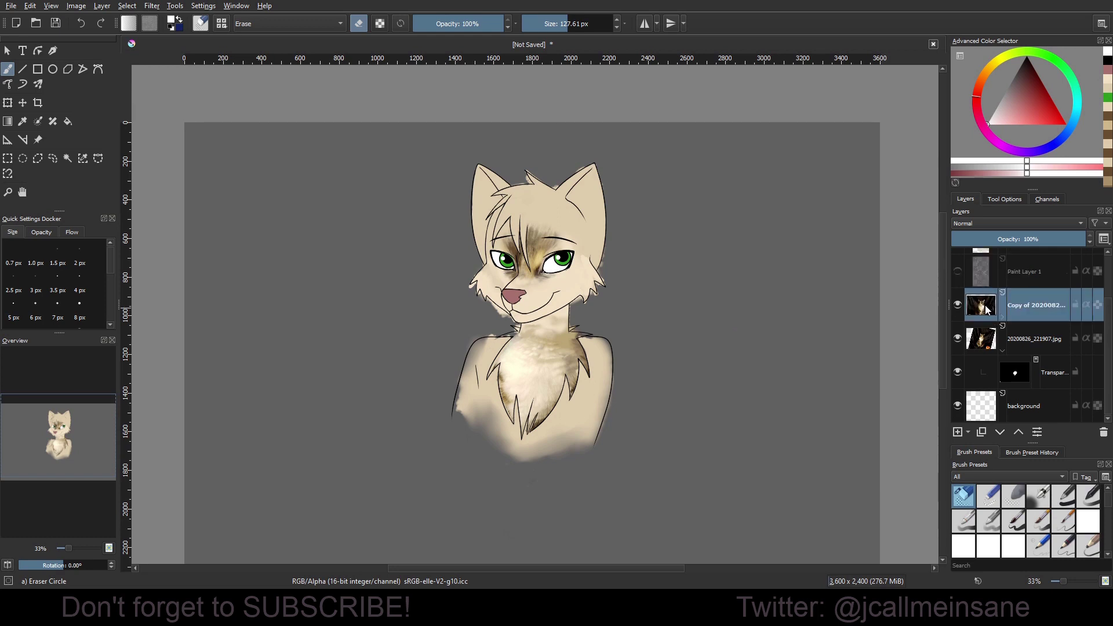
left_click(1003, 318)
left_click(1003, 384)
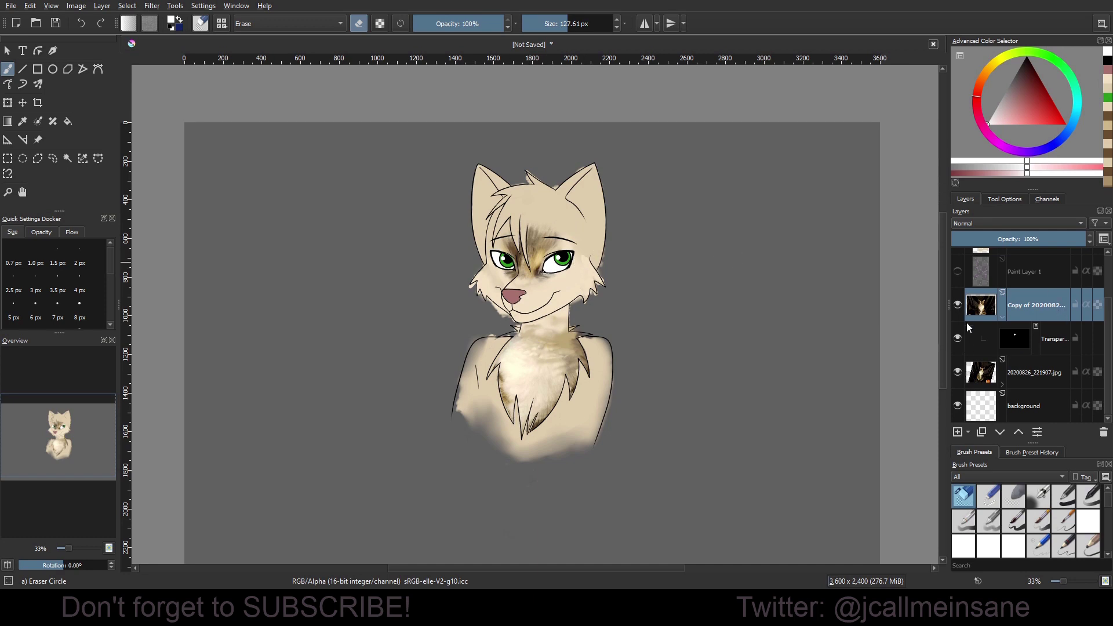
Examine the unmasked cat photo copy by hiding its transparency mask and isolating the layer, and restore the masked view.
left_click(958, 337)
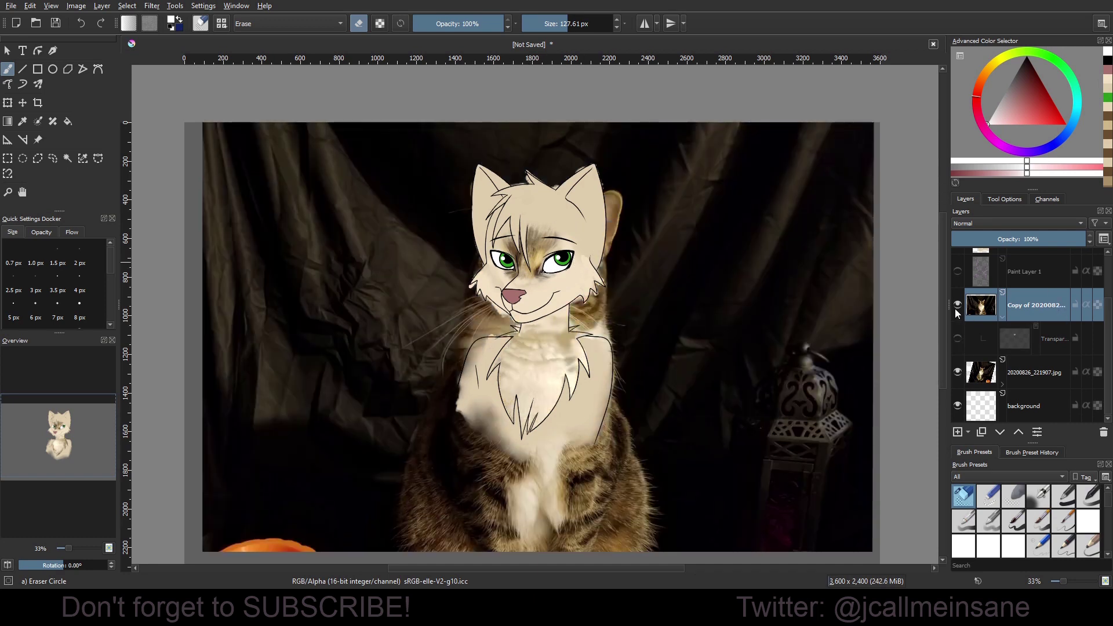
left_click(974, 307, "alt")
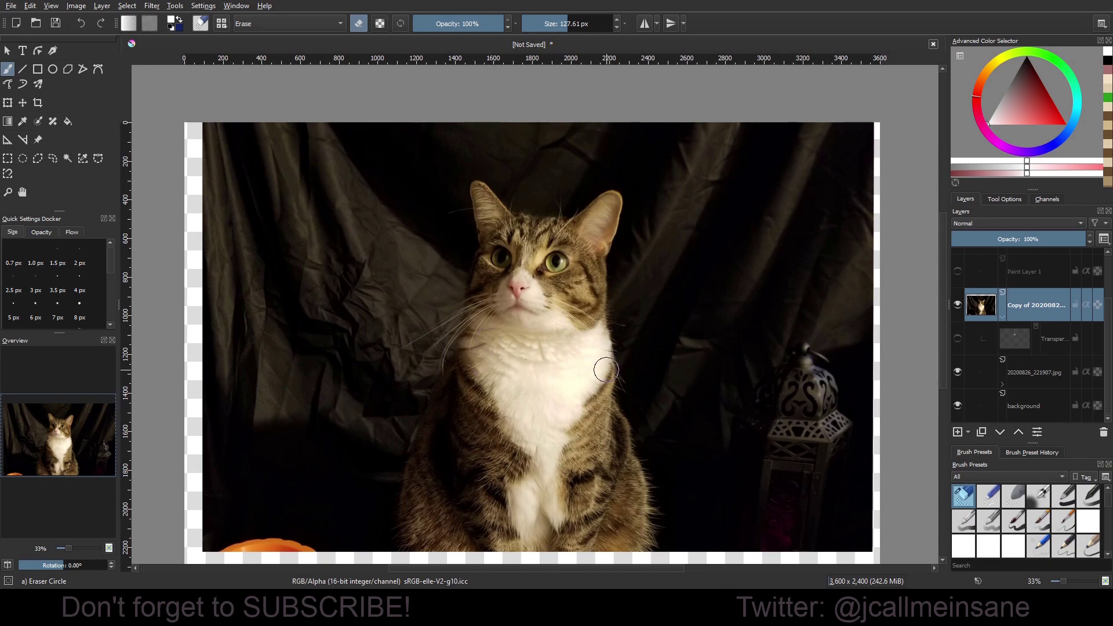
key("ctrl+z")
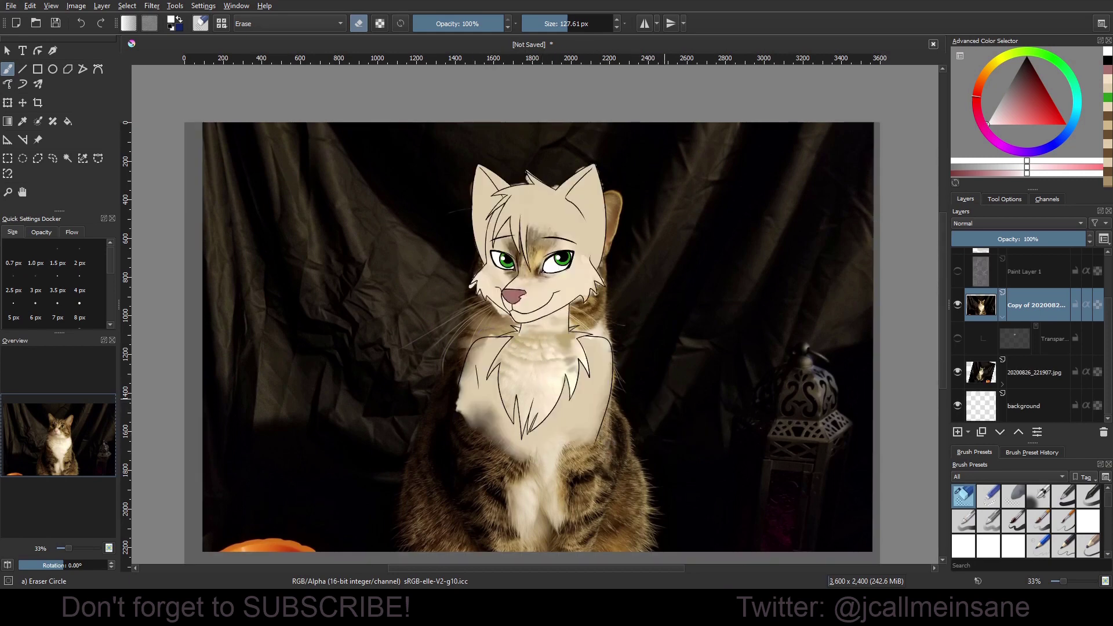
left_click(957, 338)
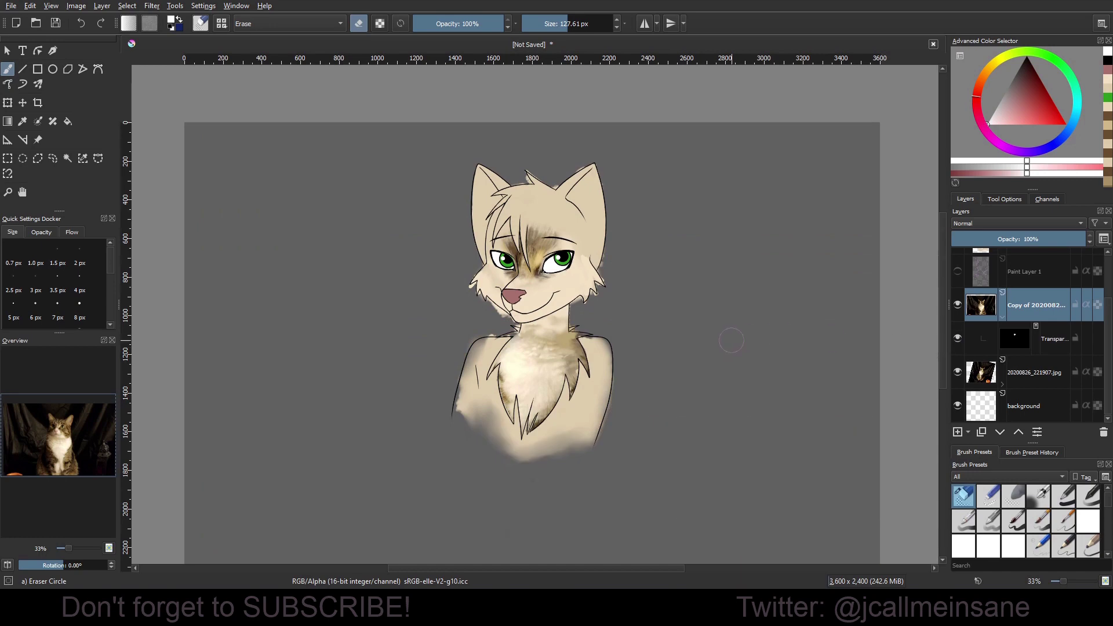